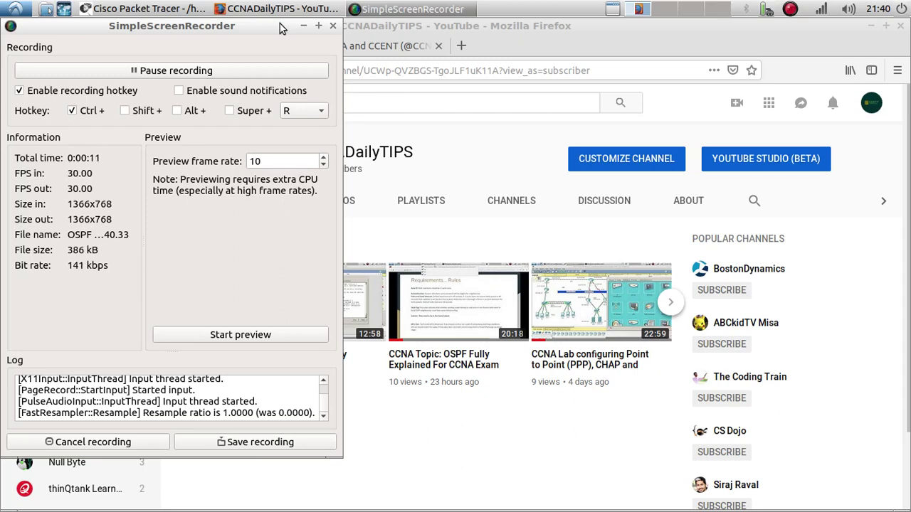
Minimize the SimpleScreenRecorder window to uncover the YouTube channel page
left_click_drag(278, 30, 476, 419)
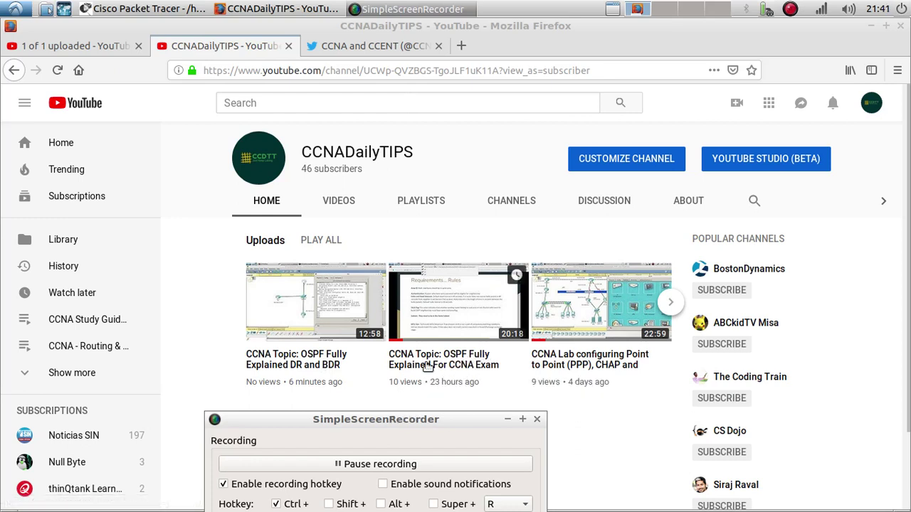
left_click_drag(459, 427, 379, 93)
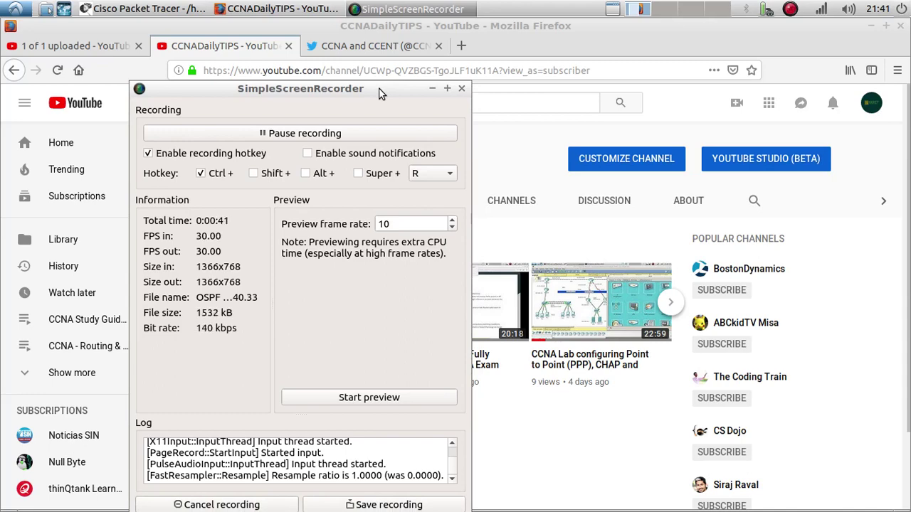
left_click_drag(379, 93, 471, 57)
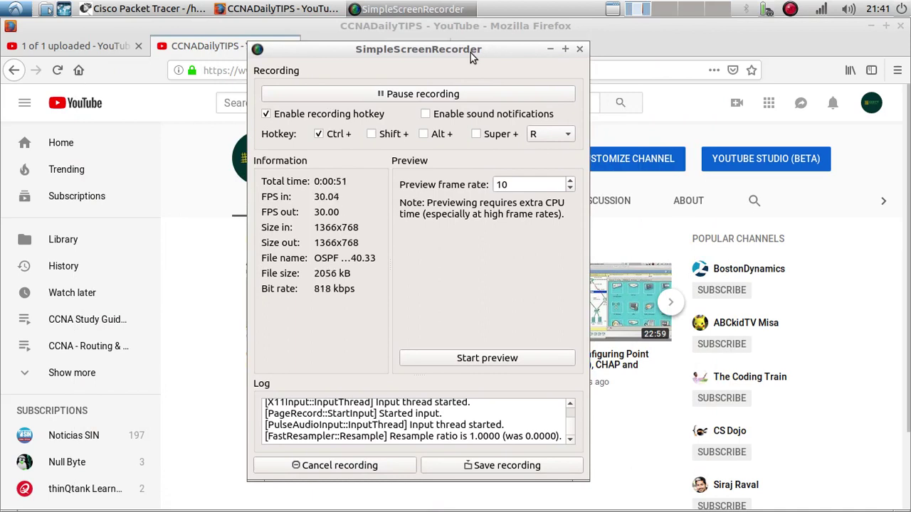
left_click_drag(470, 53, 402, 57)
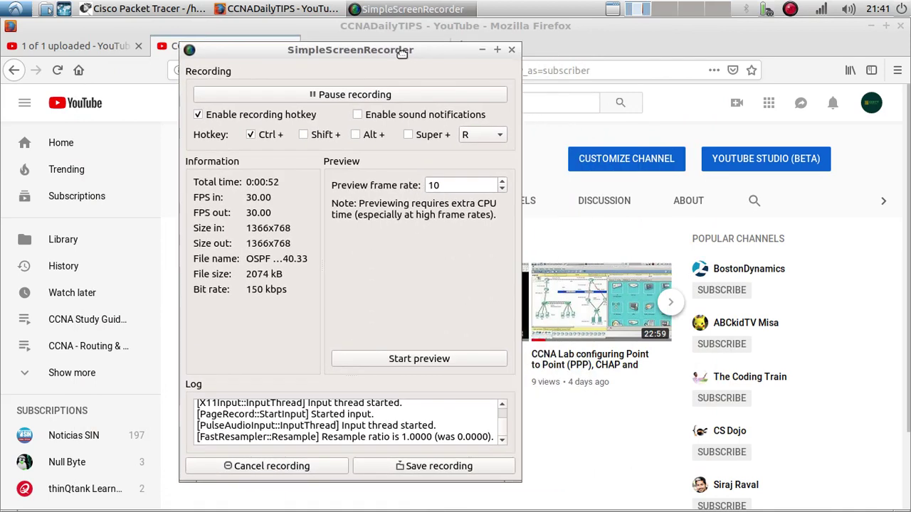
left_click(482, 49)
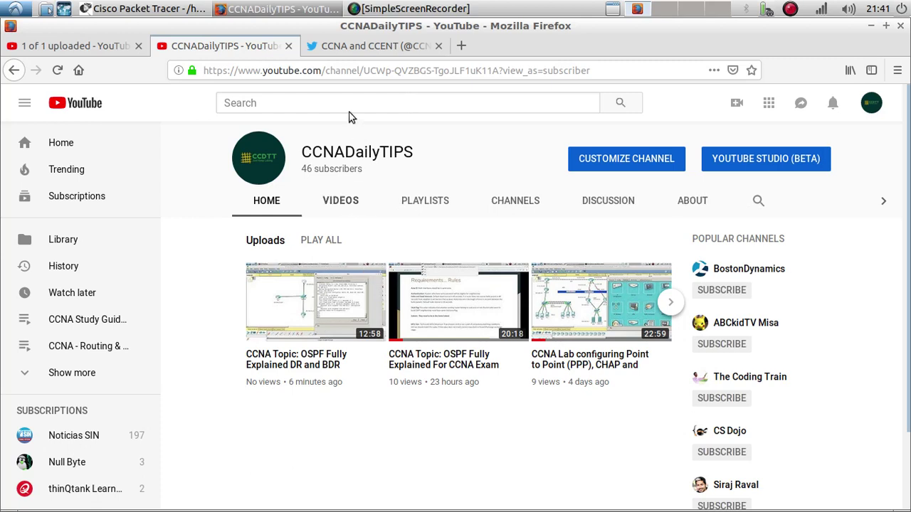
Browse the uploaded videos of the CCNADailyTIPS channel
left_click(362, 203)
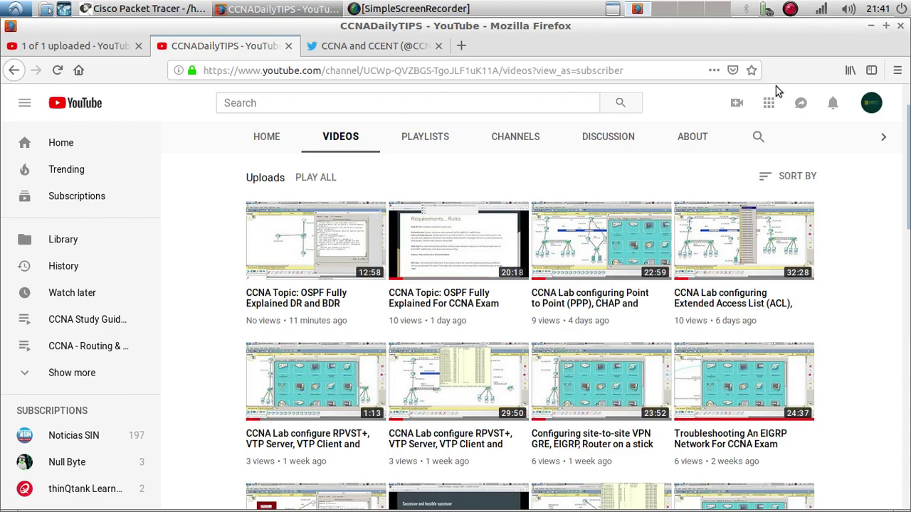
scroll(447, 304, "down", 15)
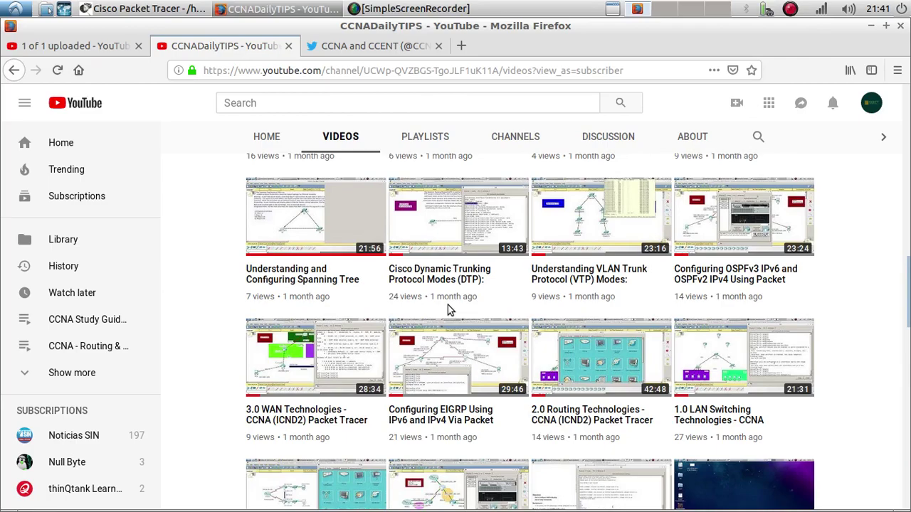
scroll(448, 305, "down", 10)
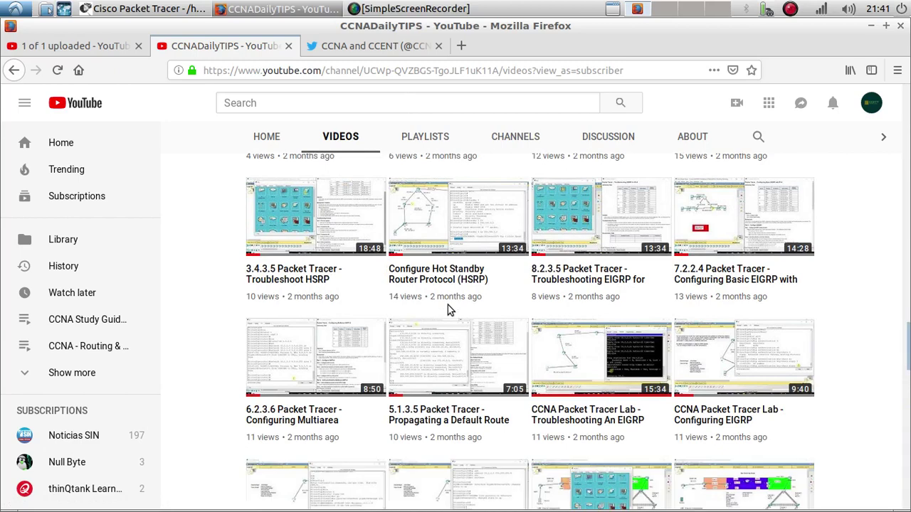
View the CCNADailyTIPS Twitter profile and the YouTube channel's notifications
left_click(366, 51)
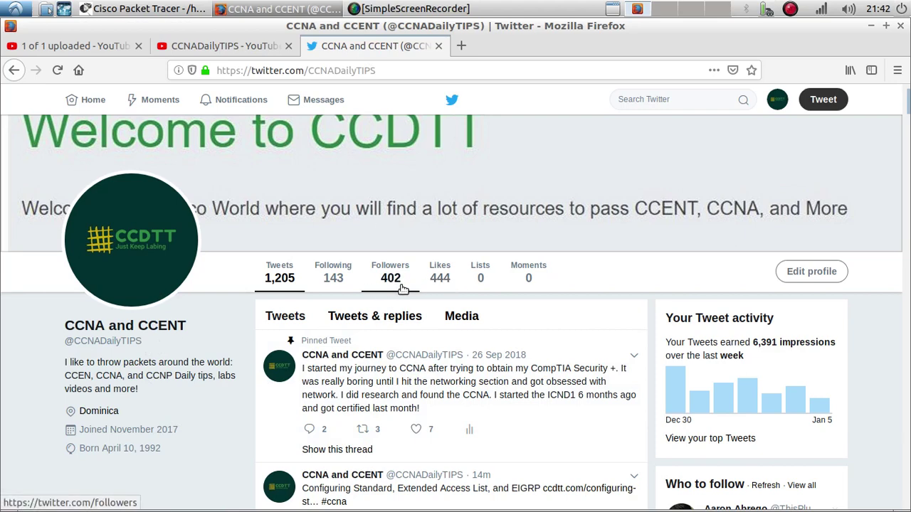
left_click(217, 45)
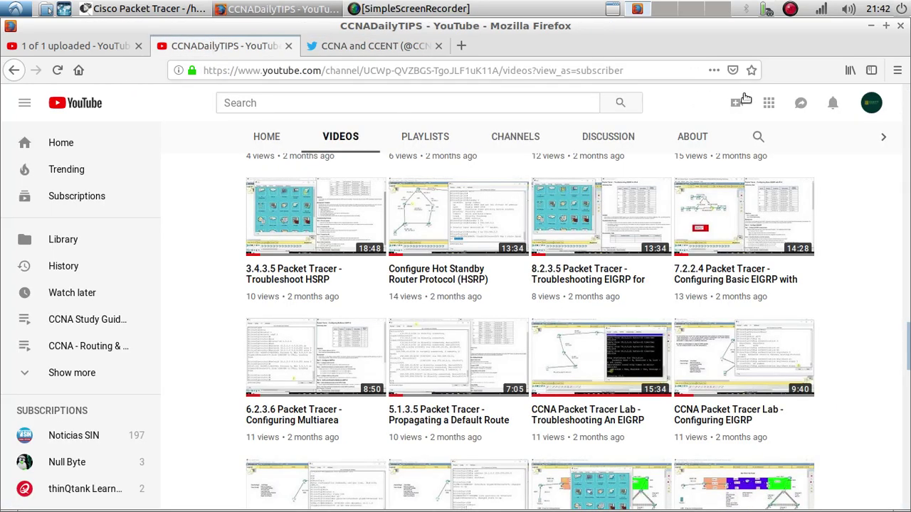
left_click(832, 105)
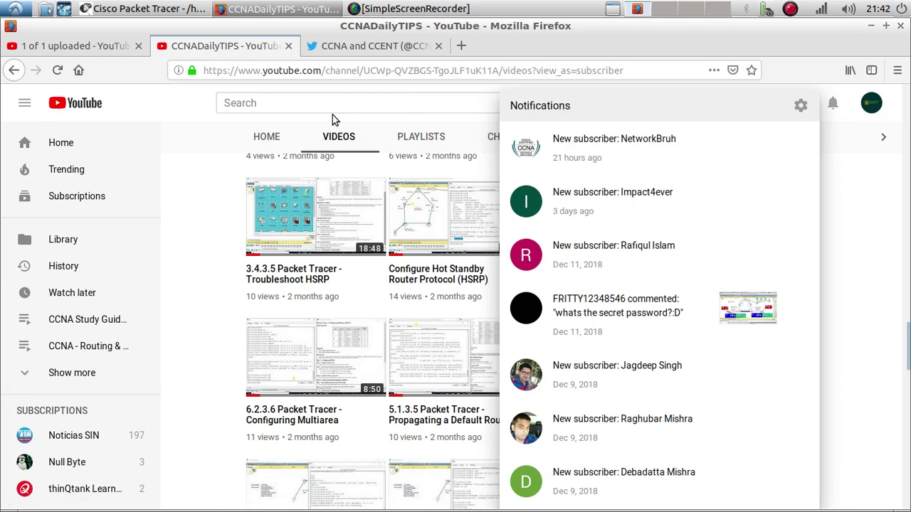
Switch to Cisco Packet Tracer and set the CLI font size to 10 in the preferences
left_click(145, 8)
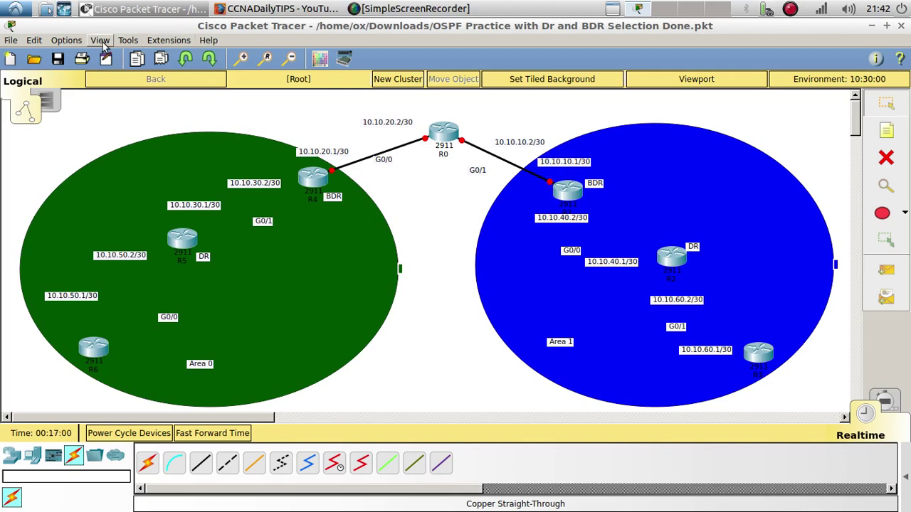
left_click(66, 41)
mouse_move(103, 44)
mouse_move(66, 40)
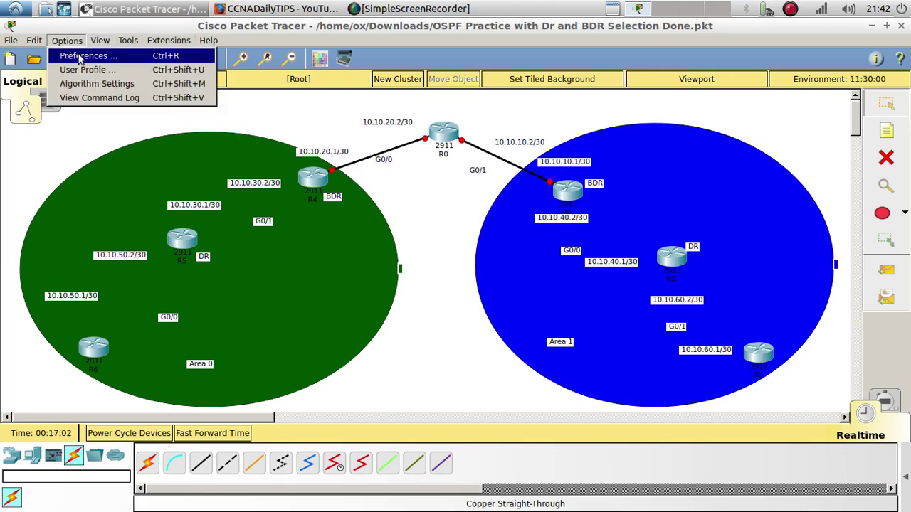
left_click(80, 57)
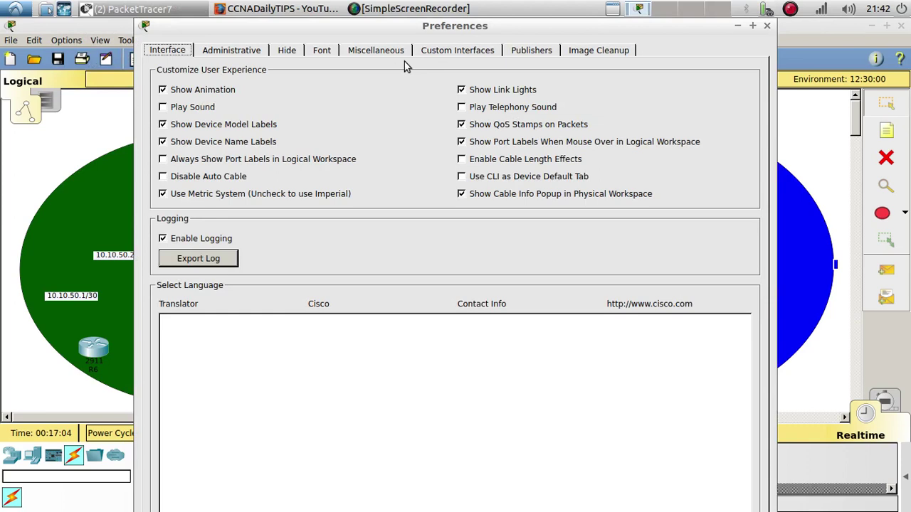
left_click(333, 50)
left_click(746, 163)
left_click(724, 194)
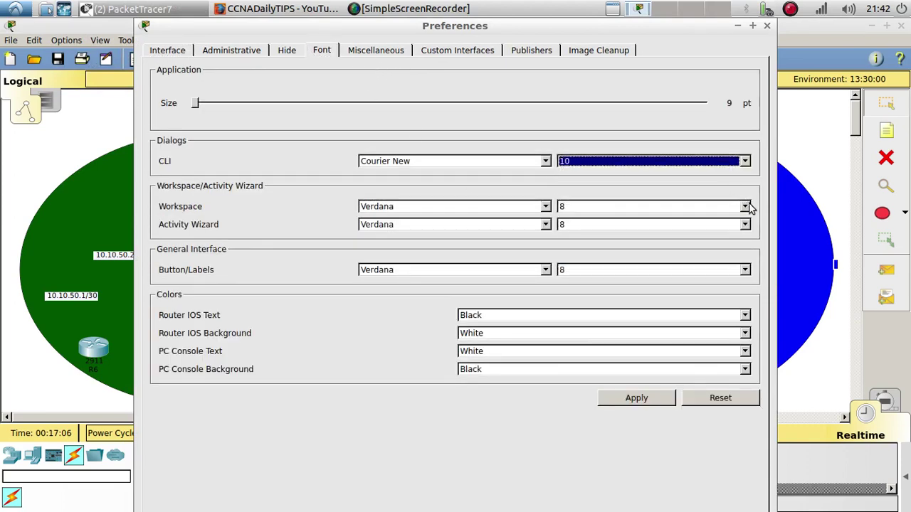
Set the workspace font size to 9, apply the font settings and close the preferences
left_click(745, 206)
left_click(718, 238)
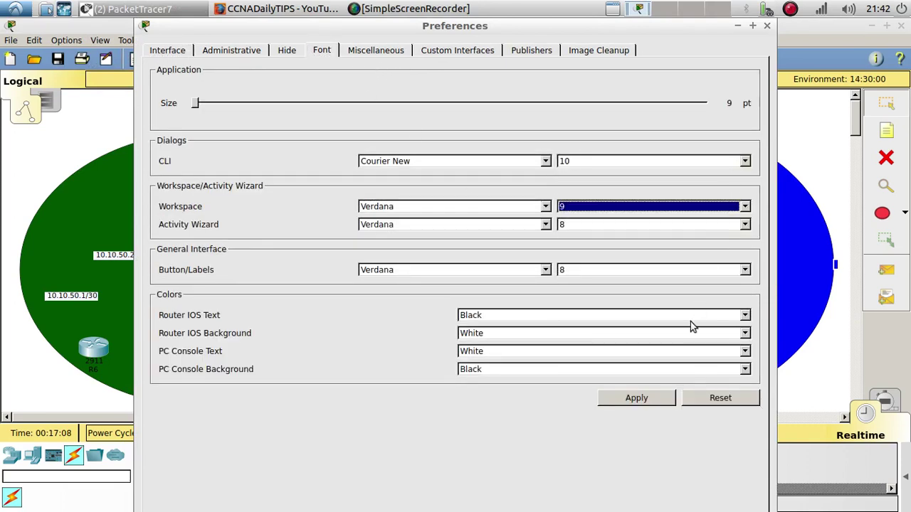
left_click(661, 399)
left_click(767, 27)
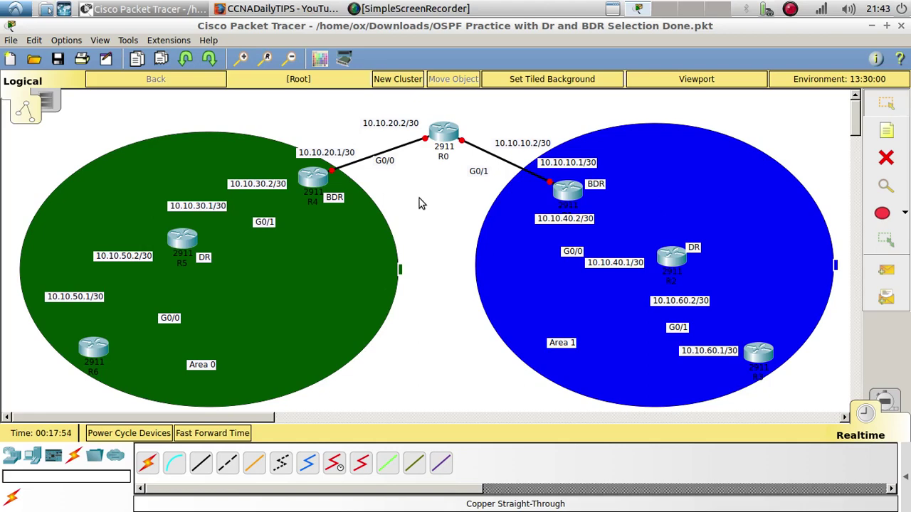
Delete the DR and BDR labels beside the routers in both OSPF areas
left_click_drag(600, 186, 612, 186)
key("Delete")
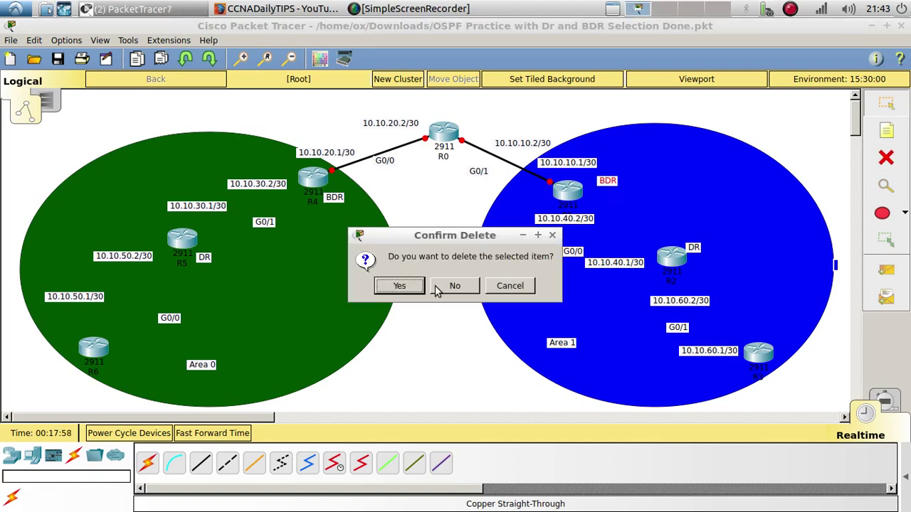
left_click(407, 283)
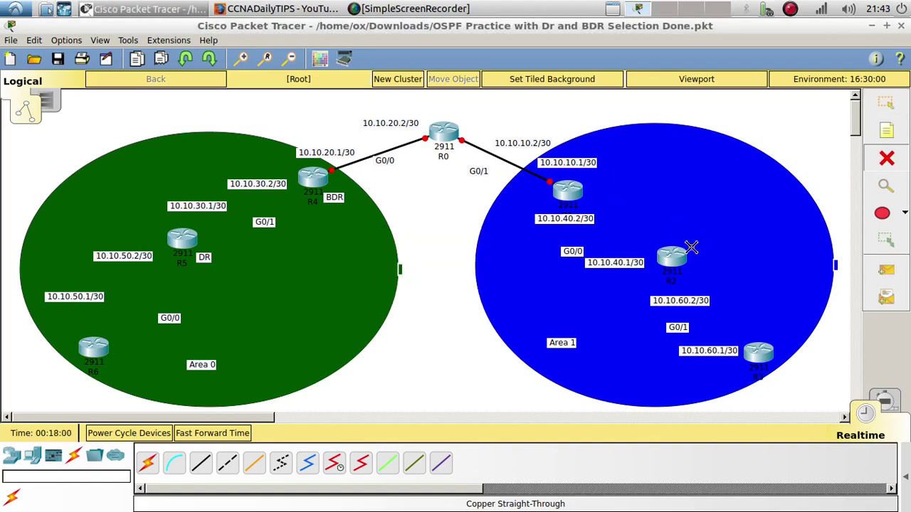
left_click(204, 257)
left_click(337, 199)
key("Escape")
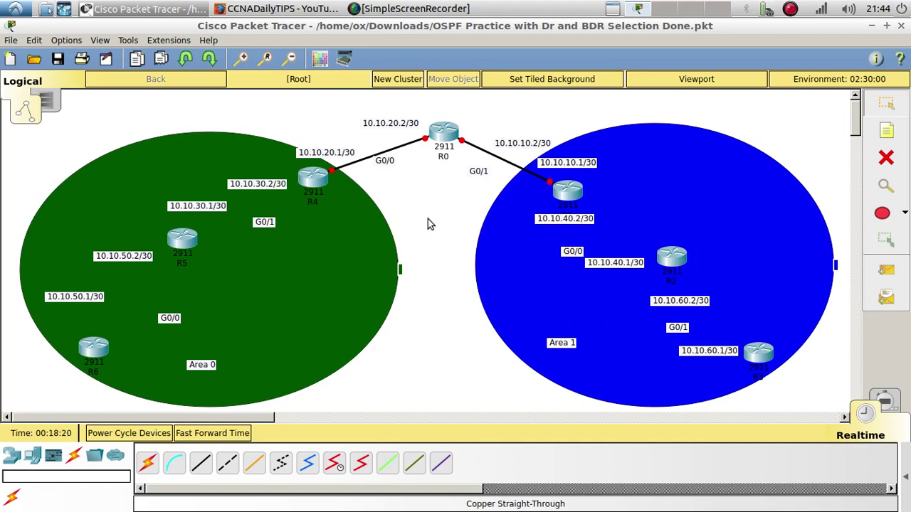
Open router R0's command line beside the topology and decline the initial configuration dialog
left_click(444, 131)
left_click_drag(481, 100, 834, 45)
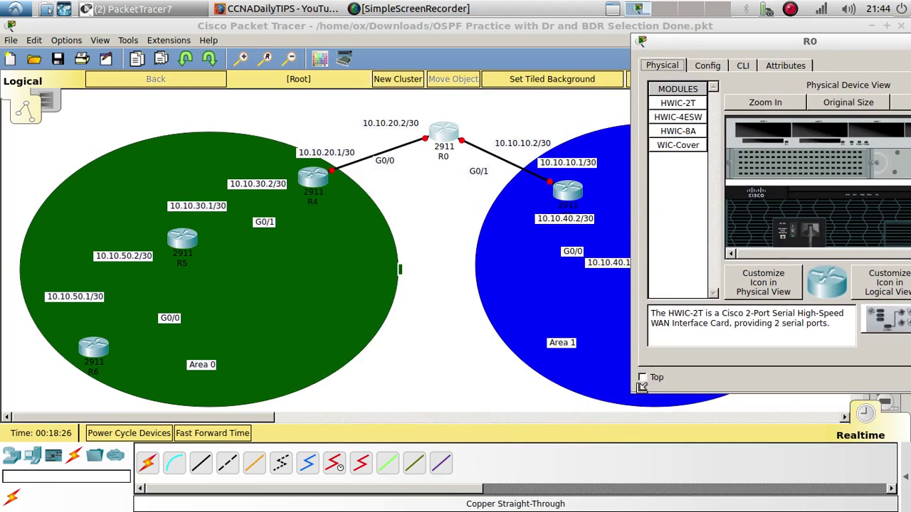
left_click_drag(638, 394, 531, 402)
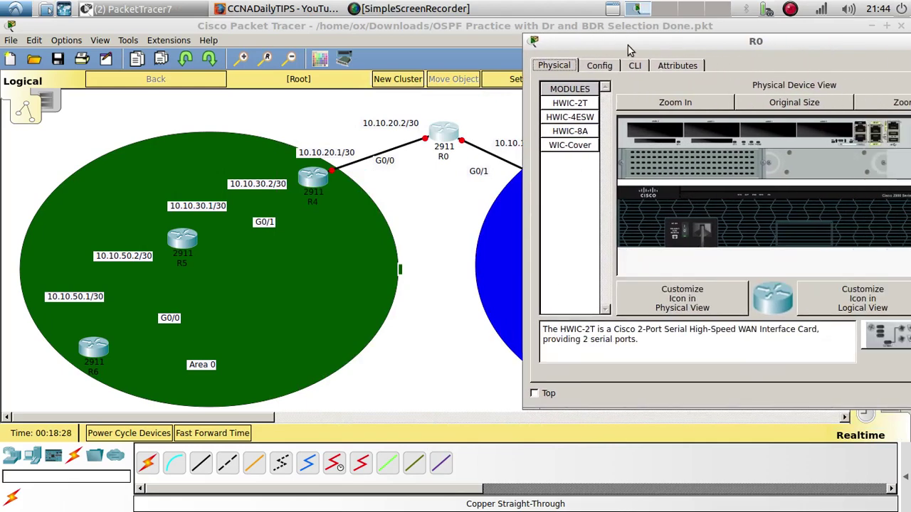
left_click(637, 66)
type("no")
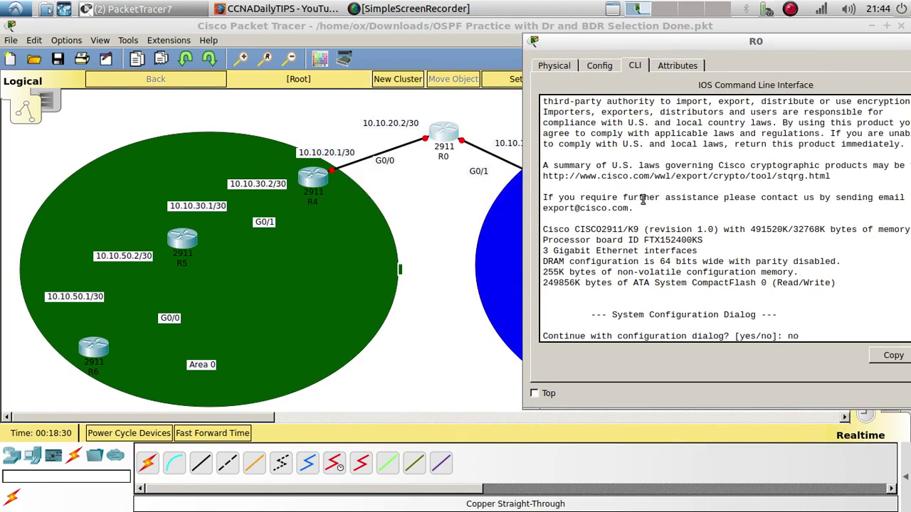
key("Return")
key("Return")
Enter privileged mode on R0 with en, and global configuration mode with config t
type("en")
key("Return")
type("conf")
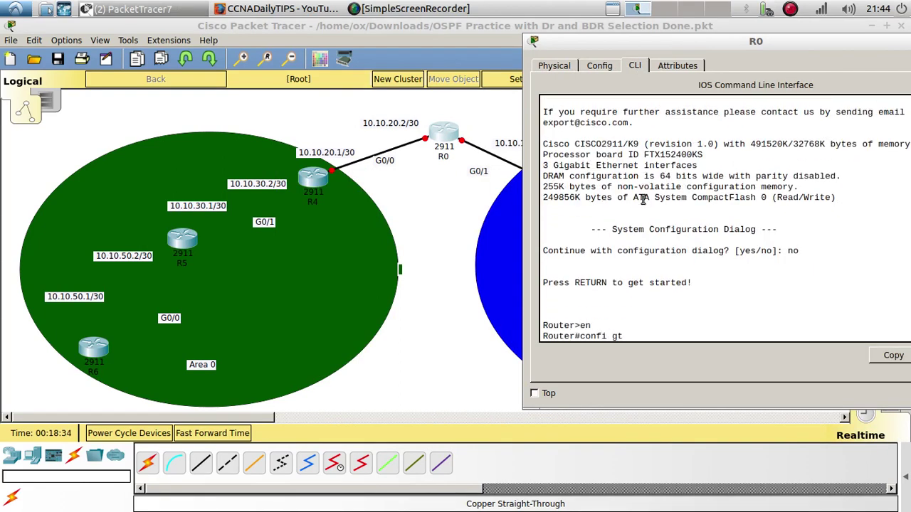
type("i gt")
key("Return")
key("Return")
type("confi")
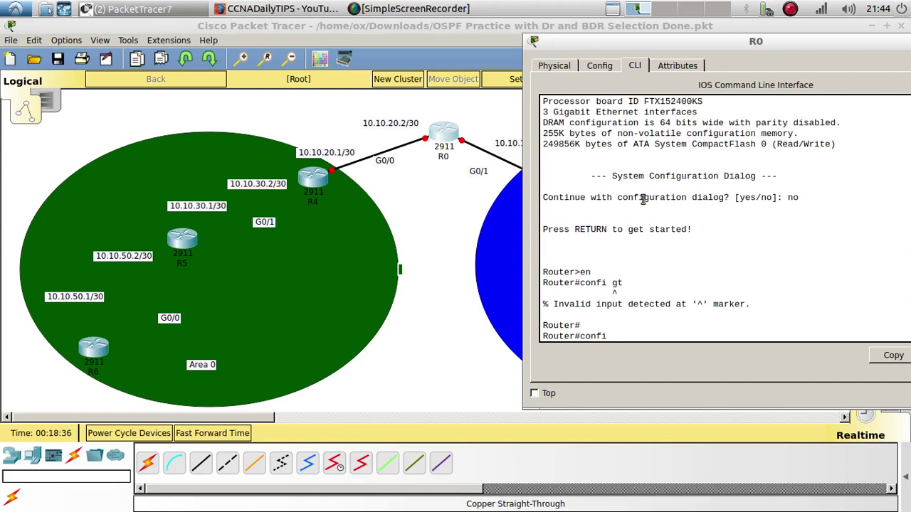
type(" gt")
key("Return")
key("Return")
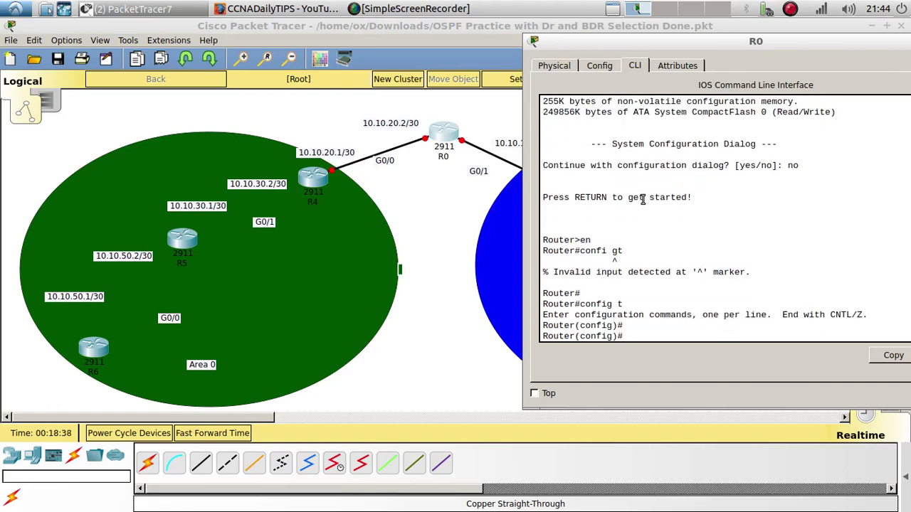
Set the router's hostname to R0
type("hos")
key("Tab")
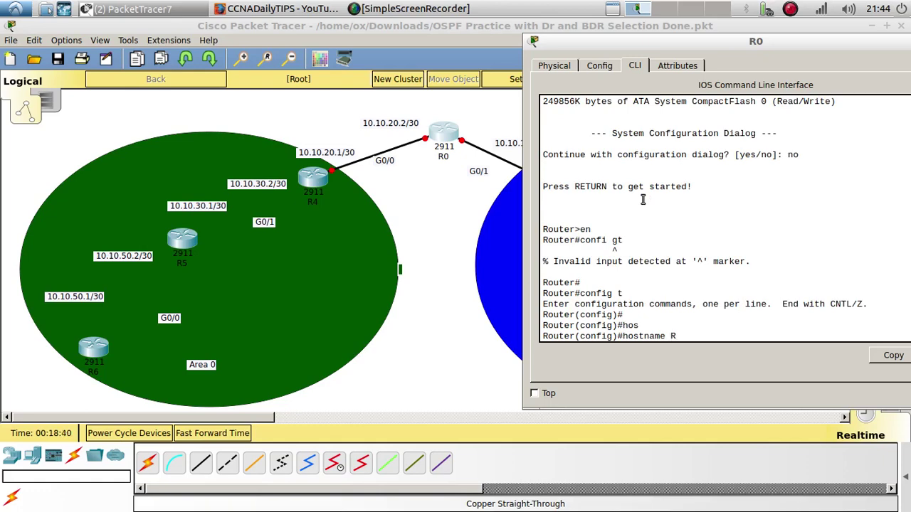
type("R0")
key("Return")
key("Return")
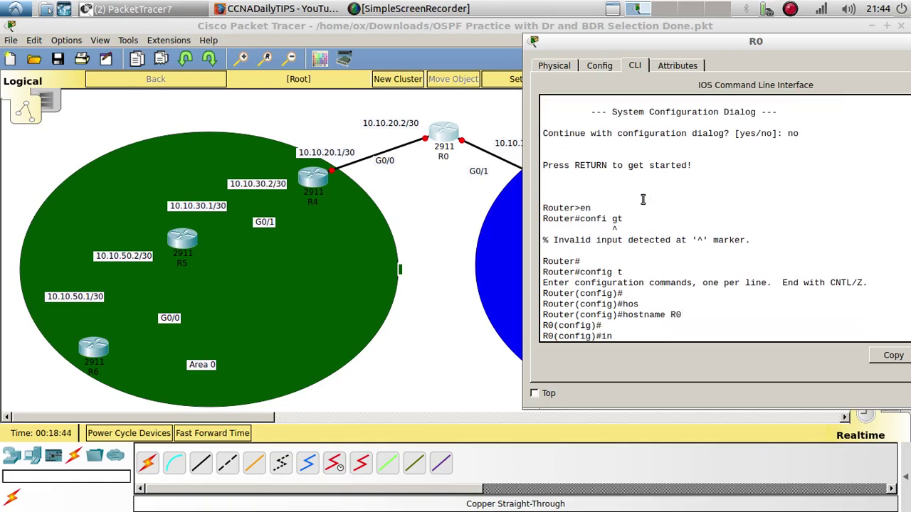
Assign IP address 10.10.20.2 with mask 255.255.255.252 to interface g0/0 on R0
type("int g0/0")
key("Return")
key("Return")
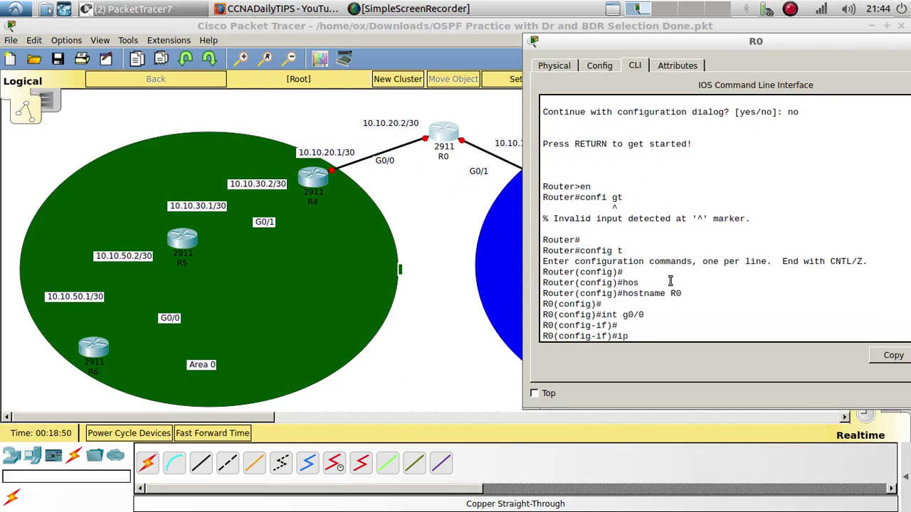
type("ip add")
key("Tab")
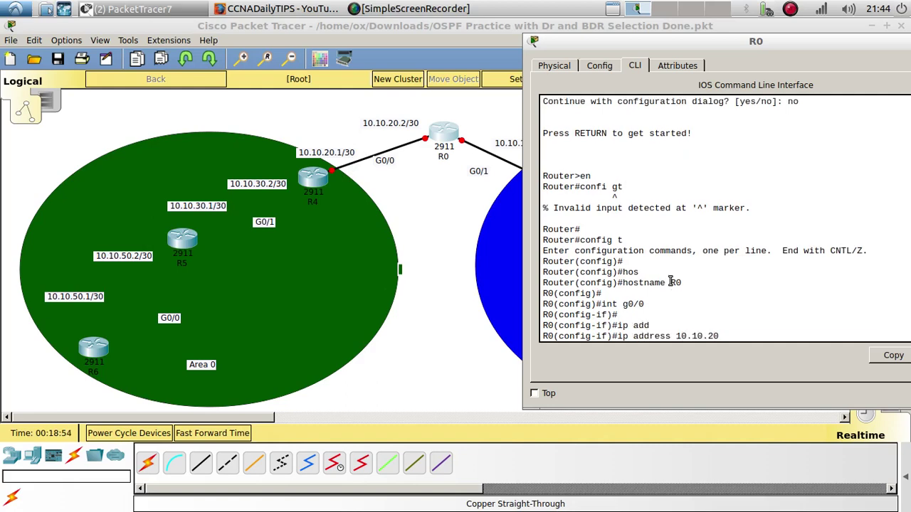
type("10.10.20")
key("Return")
key("Up")
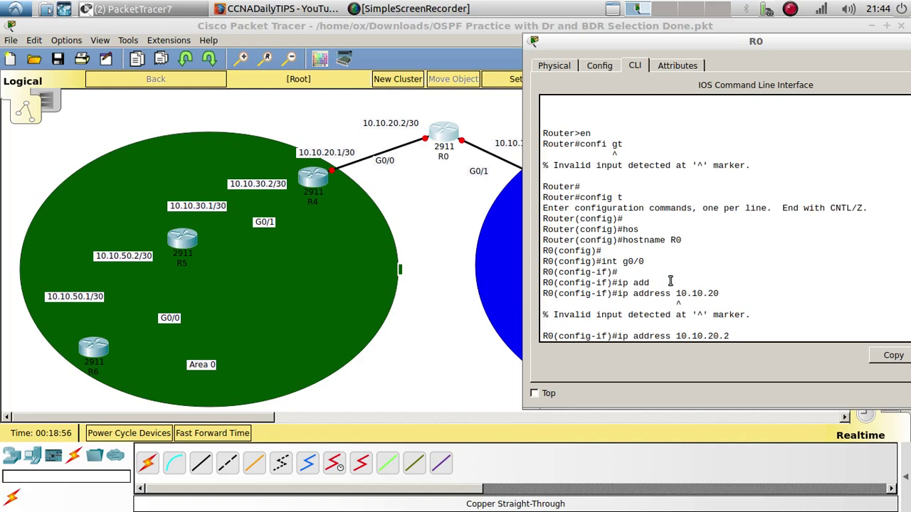
type(".2 255.255.255.252")
key("Return")
key("Return")
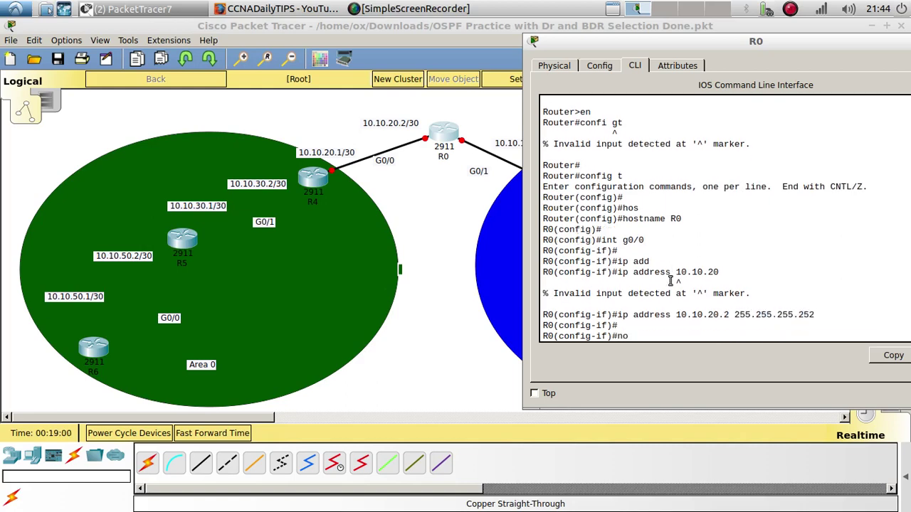
Enable interface g0/0 on R0 with no shutdown
type("no shu")
key("Tab")
key("Return")
Assign IP address 10.10.10.2 with mask 255.255.255.252 to interface g0/1 on R0
key("Up")
key("Up")
key("Up")
key("Up")
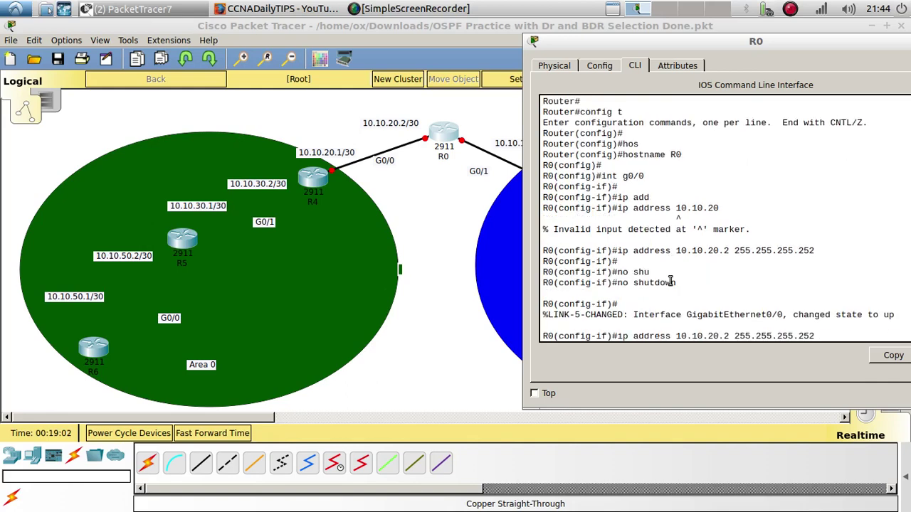
type("1")
key("Return")
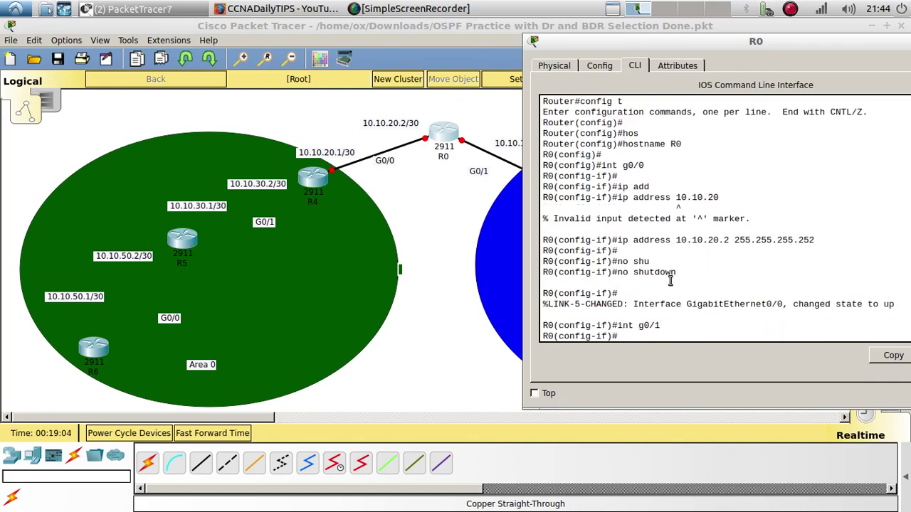
left_click_drag(671, 51, 792, 53)
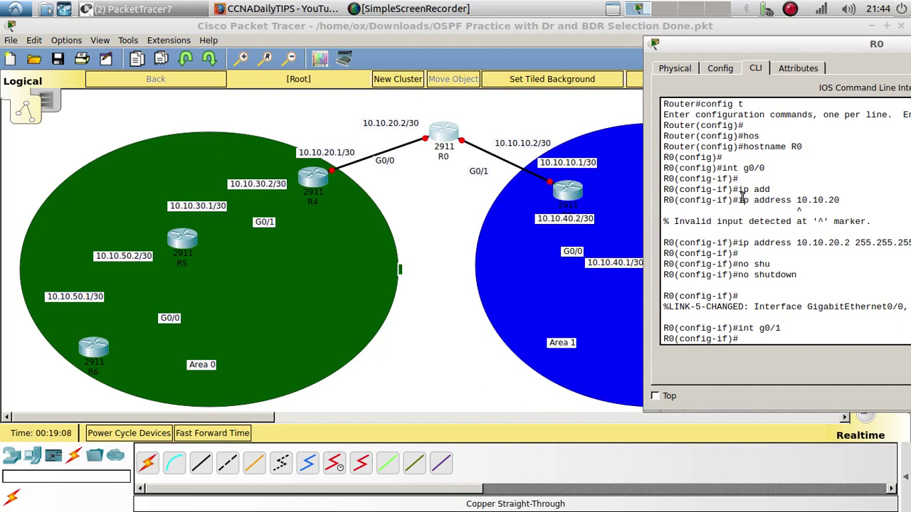
key("Up")
key("Up")
key("Up")
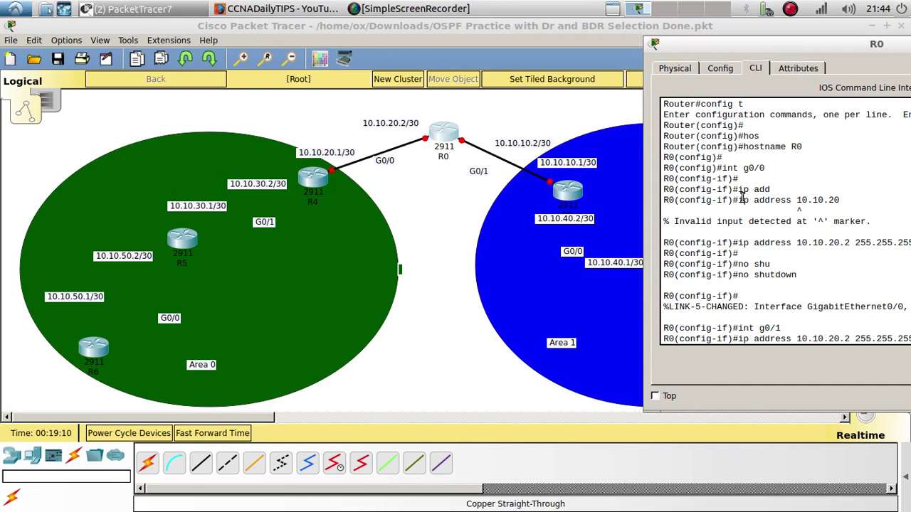
key("Left")
key("Left")
key("Left")
key("Left")
key("Left")
key("Left")
key("Left")
key("Left")
key("Left")
key("Left")
key("Left")
key("Left")
key("Left")
key("Left")
key("Left")
key("Left")
key("Left")
key("Left")
key("Left")
key("BackSpace")
type("1")
left_click_drag(730, 47, 614, 50)
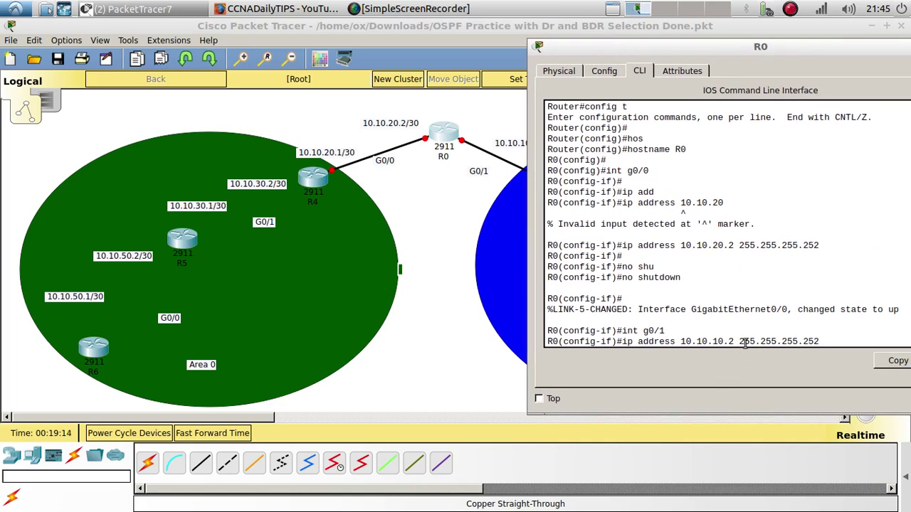
key("Return")
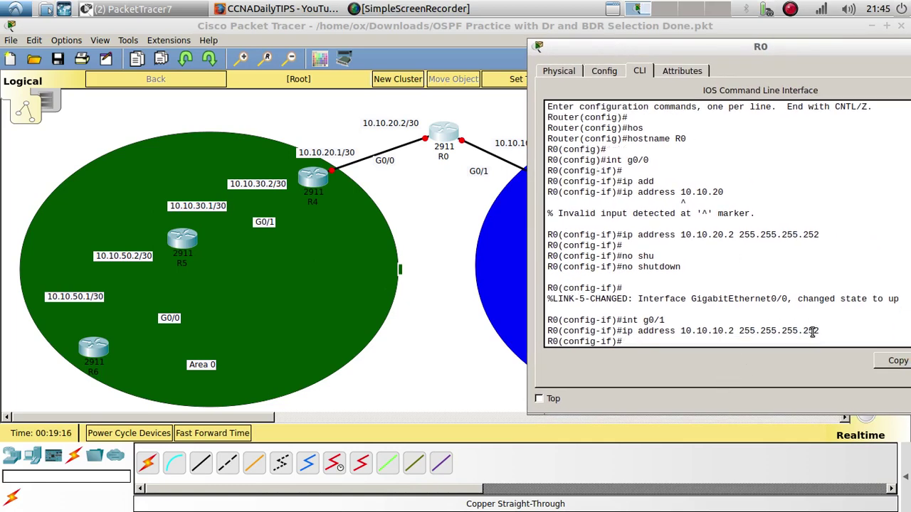
Enable interface g0/1 on R0 with no shutdown and close R0's device window
type("no su")
key("Tab")
key("Return")
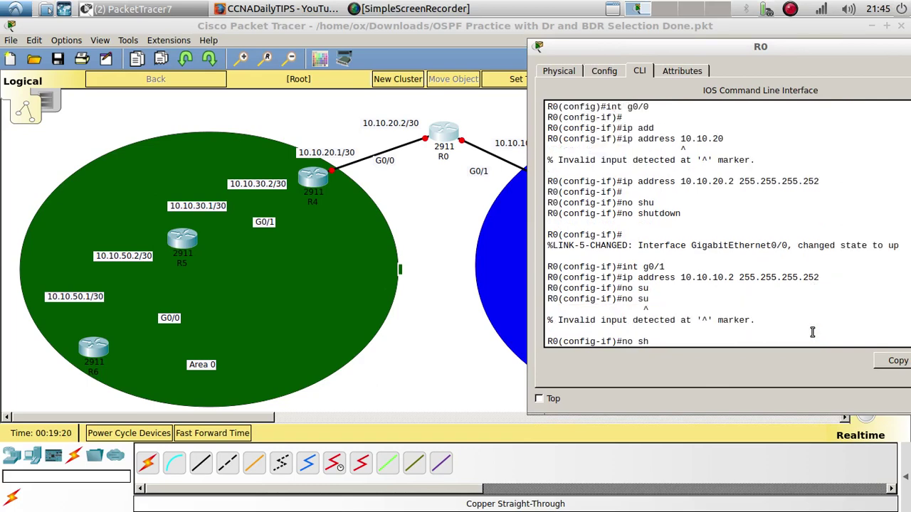
type("u")
key("Tab")
key("Return")
key("Return")
key("Return")
key("Return")
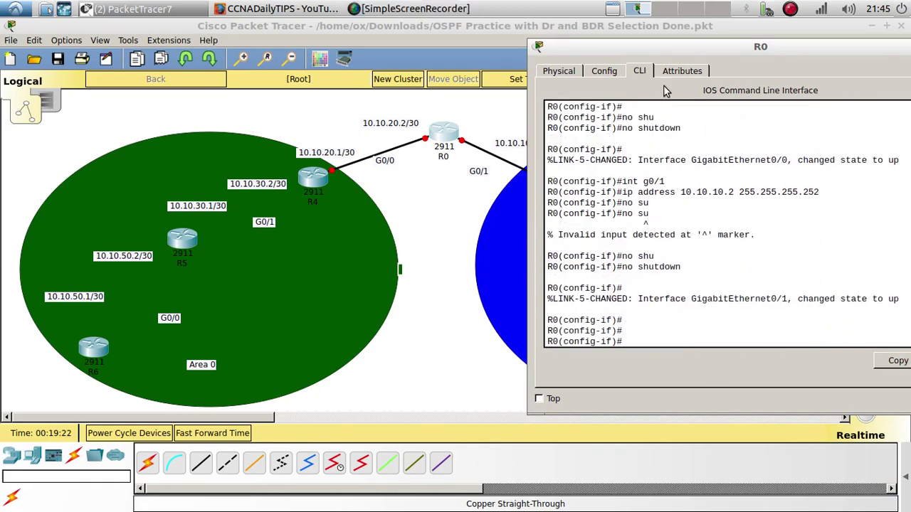
left_click_drag(648, 48, 420, 79)
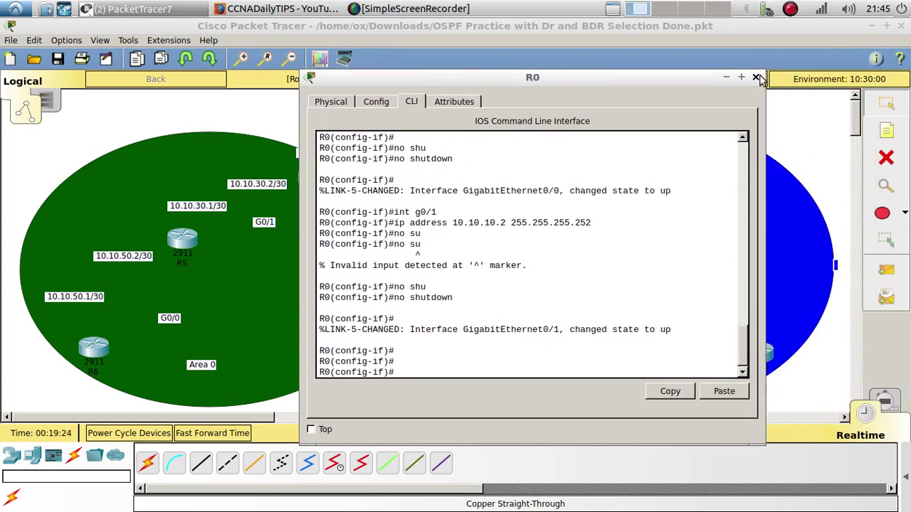
left_click(756, 76)
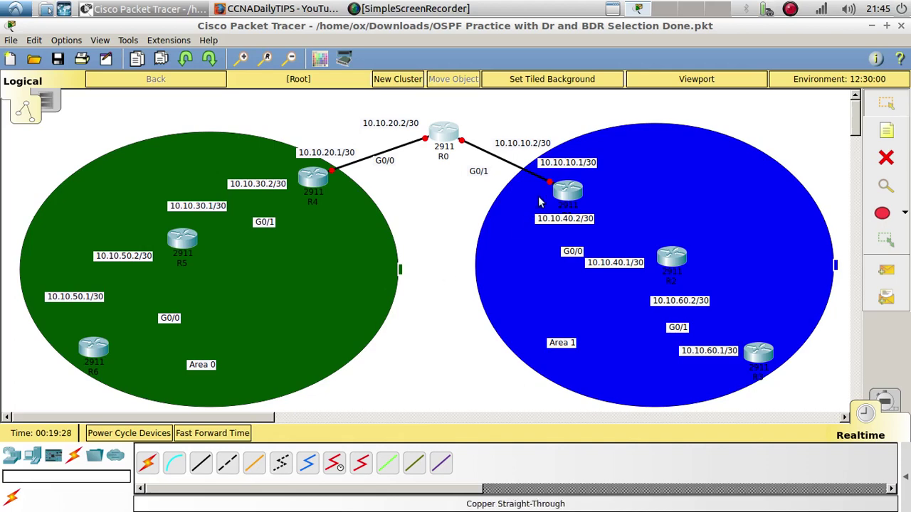
Delete the straight-through links connecting R0 to R1 and R0 to R4, keeping the Area 1 ellipse
left_click(886, 158)
left_click(618, 176)
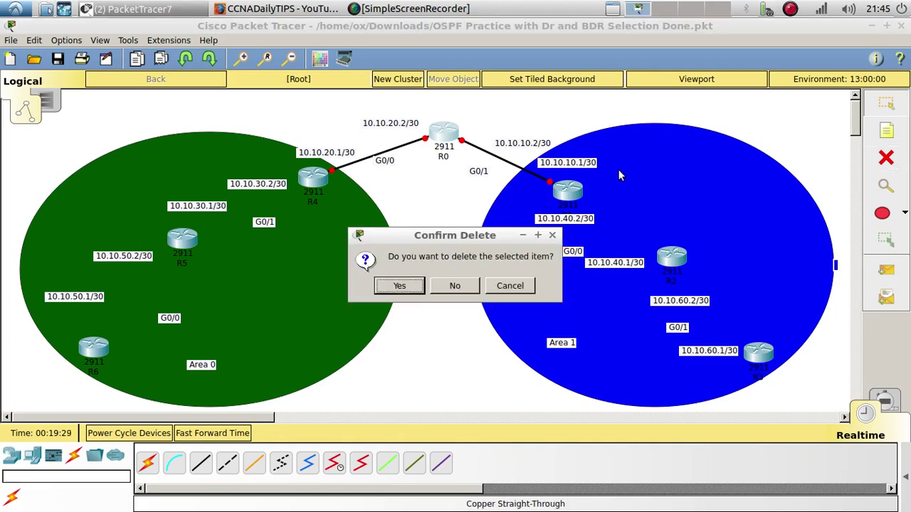
left_click(452, 285)
left_click(494, 157)
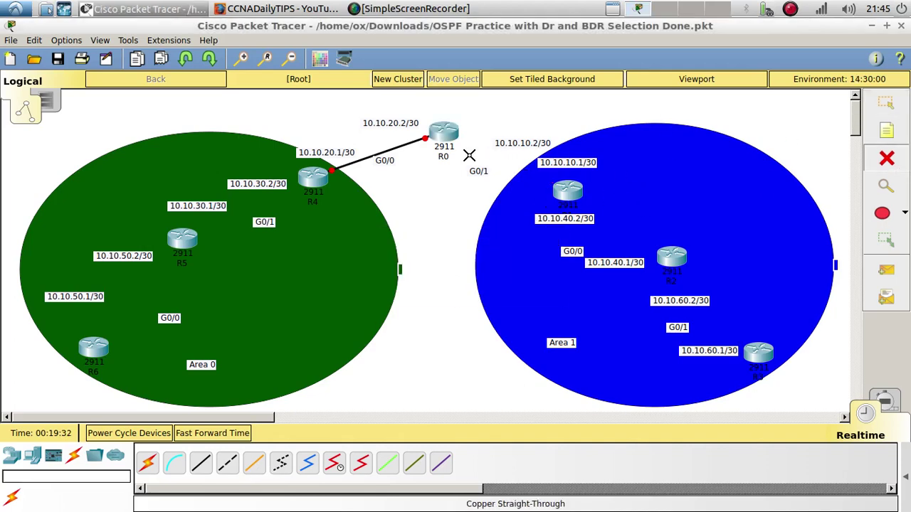
left_click(405, 144)
key("Escape")
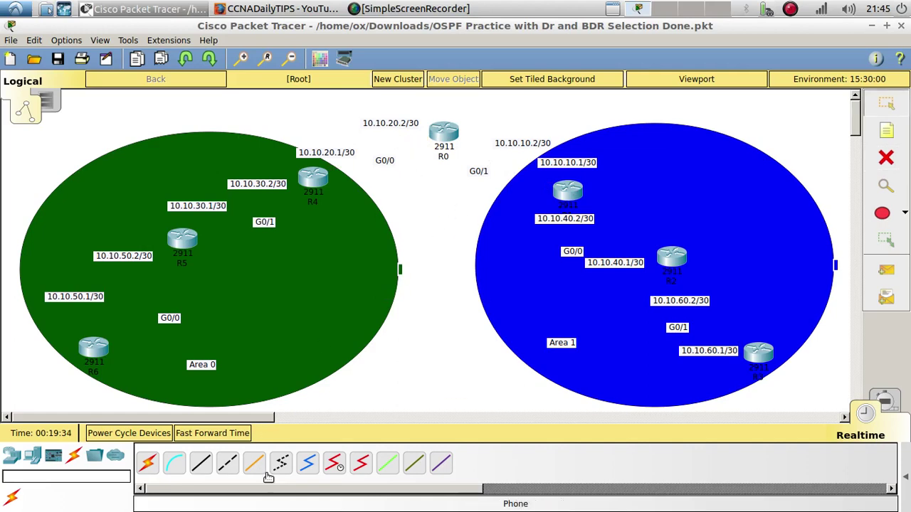
Connect R0's GigabitEthernet0/0 to R4's GigabitEthernet0/0 with a copper cross-over cable
left_click(227, 464)
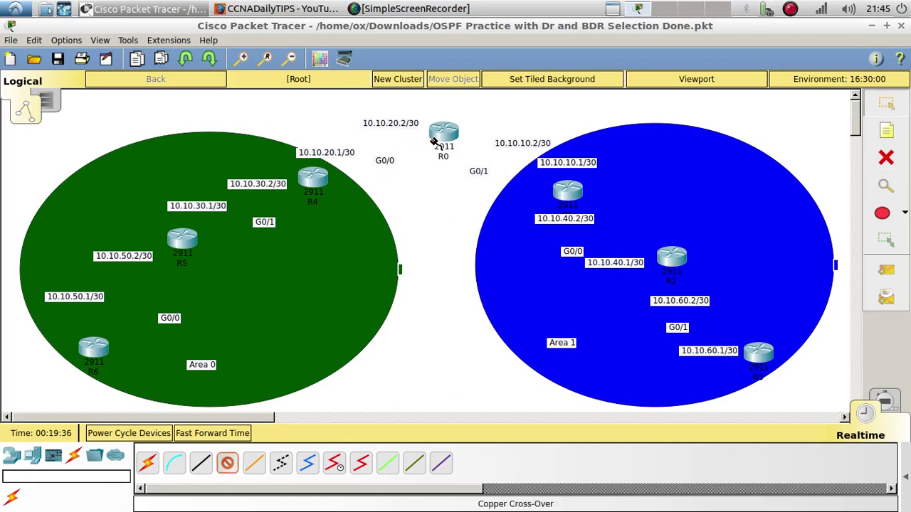
left_click(438, 135)
left_click(498, 173)
left_click(312, 178)
left_click(355, 220)
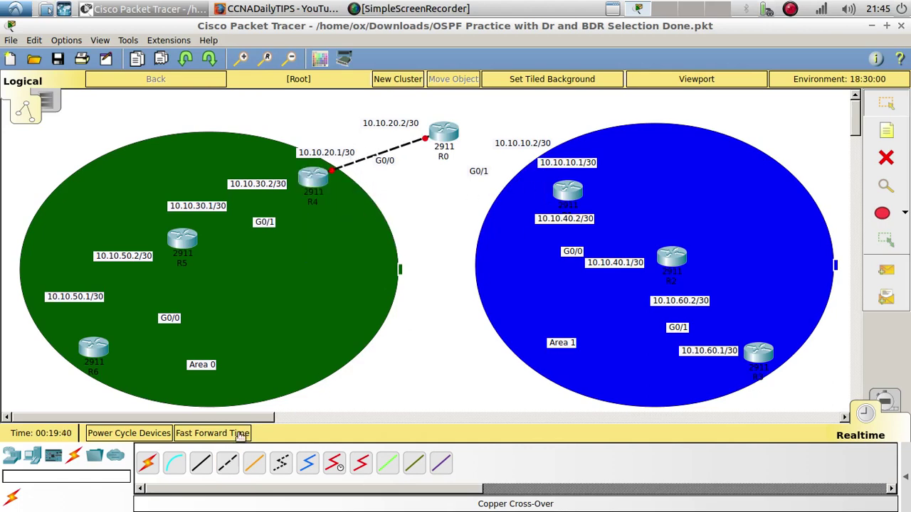
Connect R0's GigabitEthernet0/1 to R1's GigabitEthernet0/1 with a copper cross-over cable
left_click(446, 137)
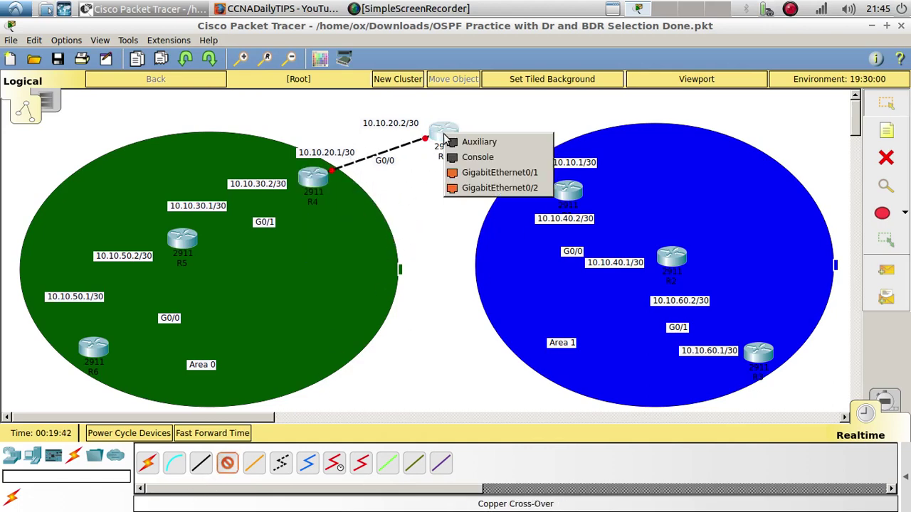
left_click(477, 175)
left_click(549, 191)
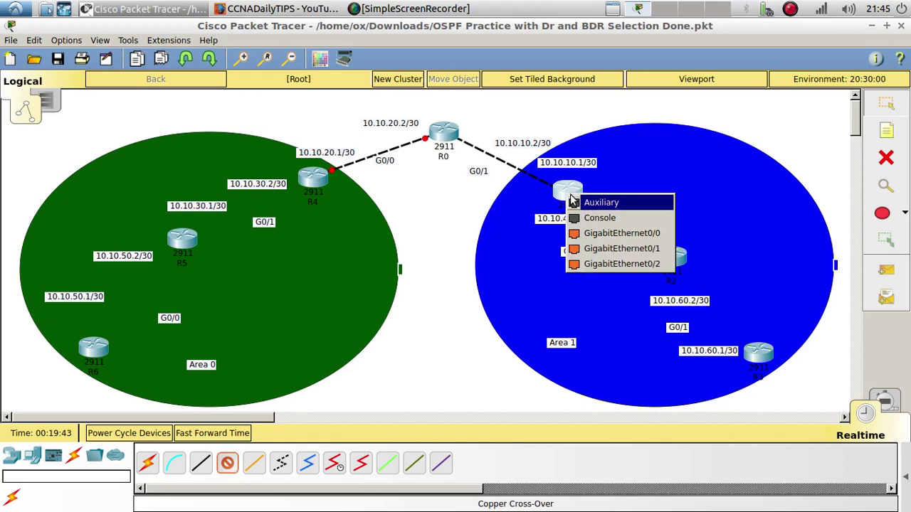
left_click(603, 246)
Connect R1 to R2 in Area 1 with a copper cross-over cable between Gigabit Ethernet ports
left_click(228, 465)
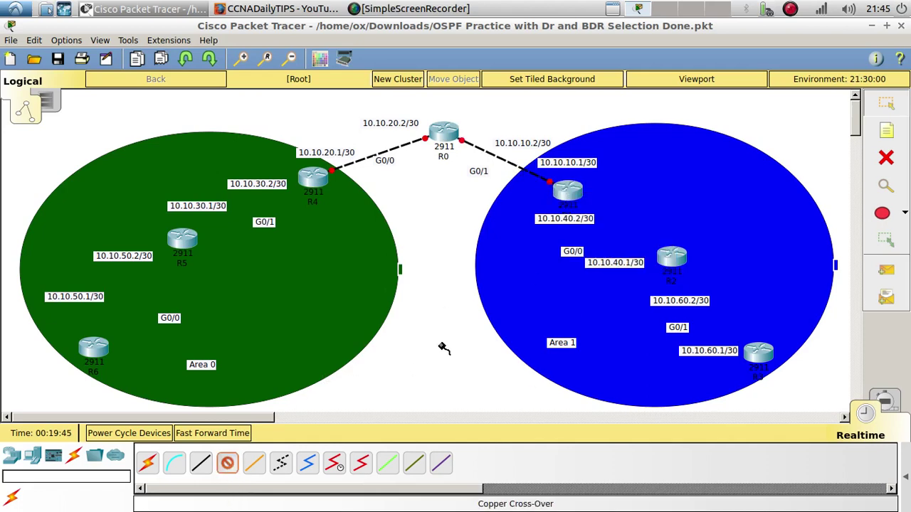
left_click(559, 196)
left_click(578, 247)
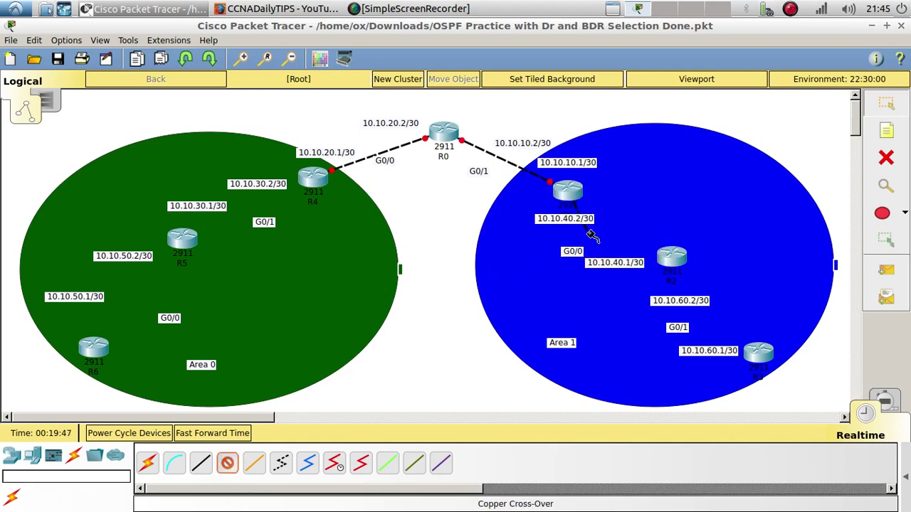
left_click(671, 255)
left_click(684, 291)
Connect R2 to R3 in Area 1 with a copper cross-over cable between Gigabit Ethernet ports
left_click(228, 464)
left_click(670, 262)
left_click(715, 299)
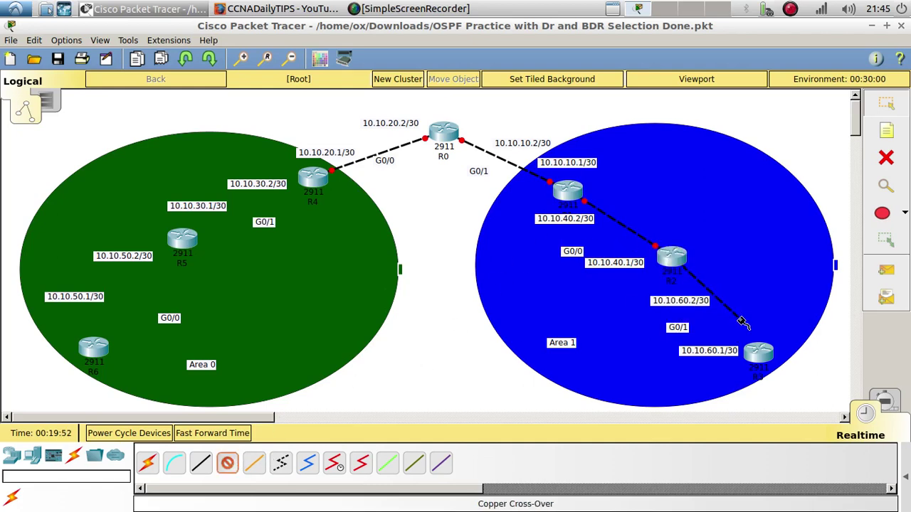
left_click(756, 350)
left_click(794, 399)
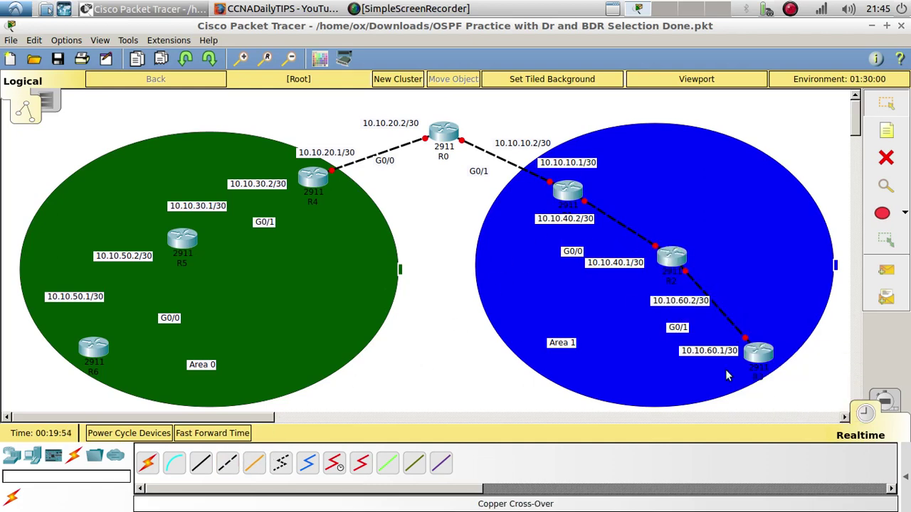
Connect R4 to R5 in Area 0 with a copper cross-over cable between Gigabit Ethernet ports
left_click(222, 464)
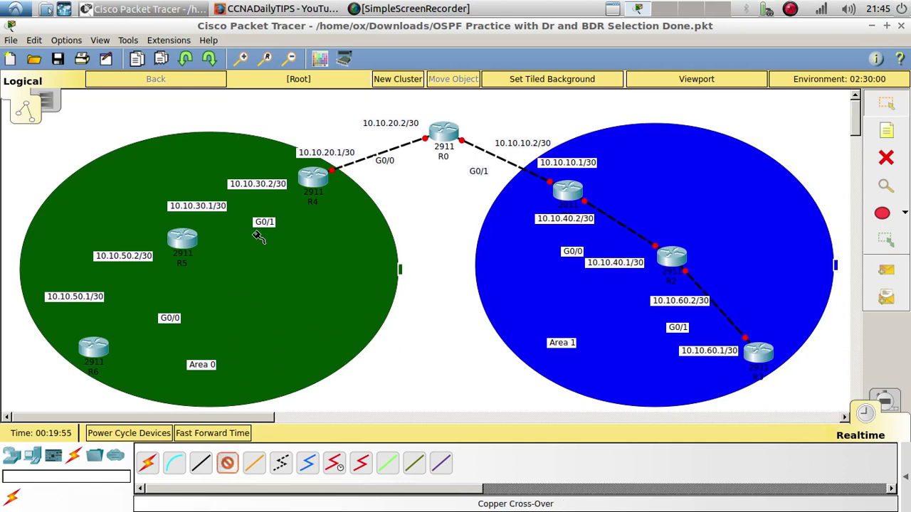
left_click(309, 183)
left_click(332, 222)
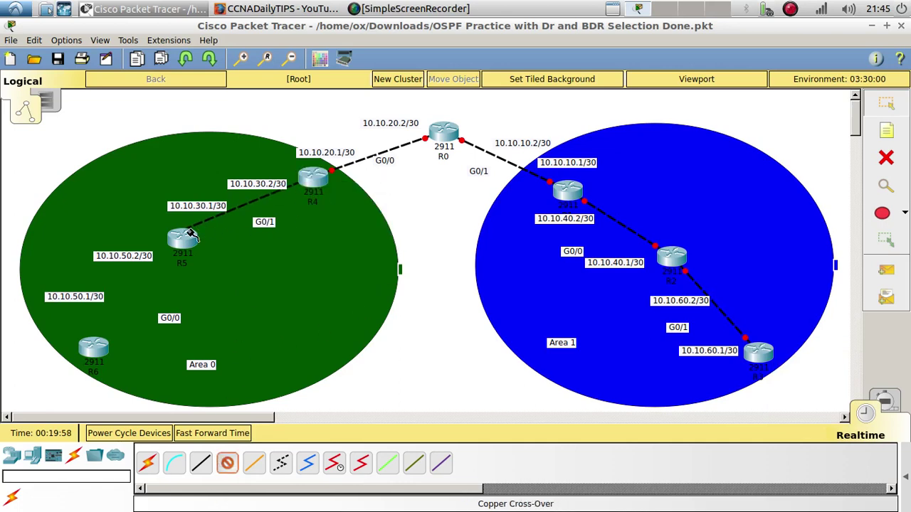
left_click(194, 245)
left_click(213, 295)
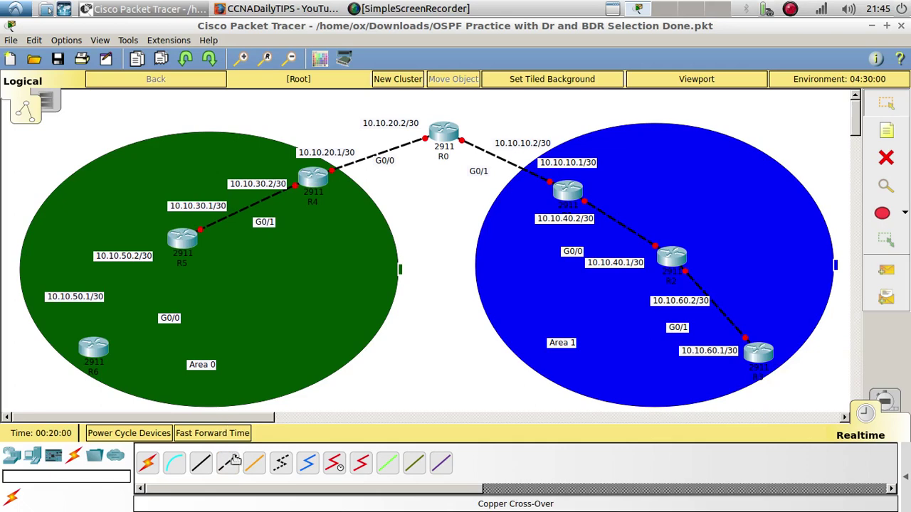
Connect R5 to R6's GigabitEthernet0/0 in Area 0 with a copper cross-over cable
left_click(179, 238)
left_click(212, 279)
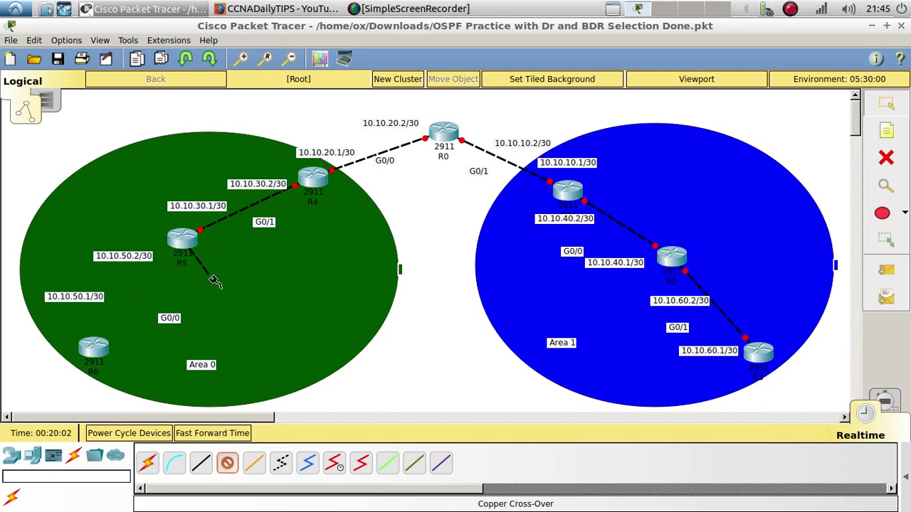
left_click(92, 347)
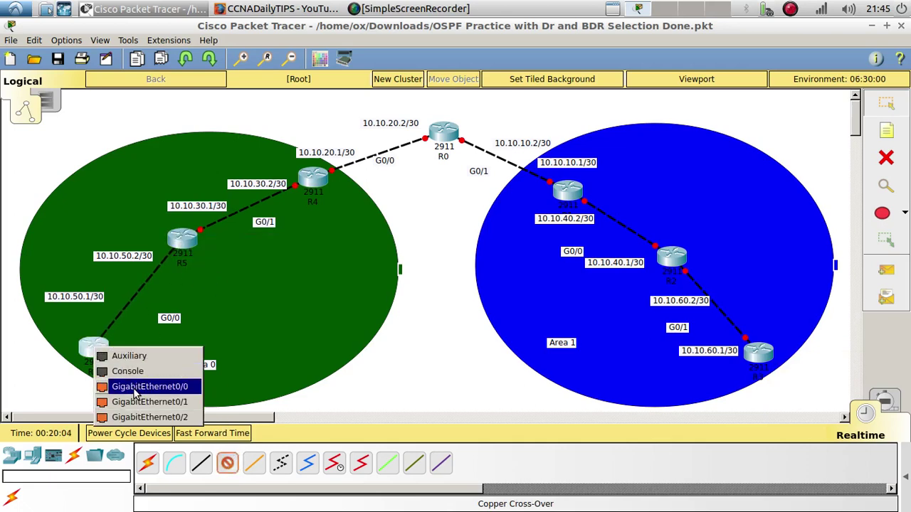
left_click(135, 387)
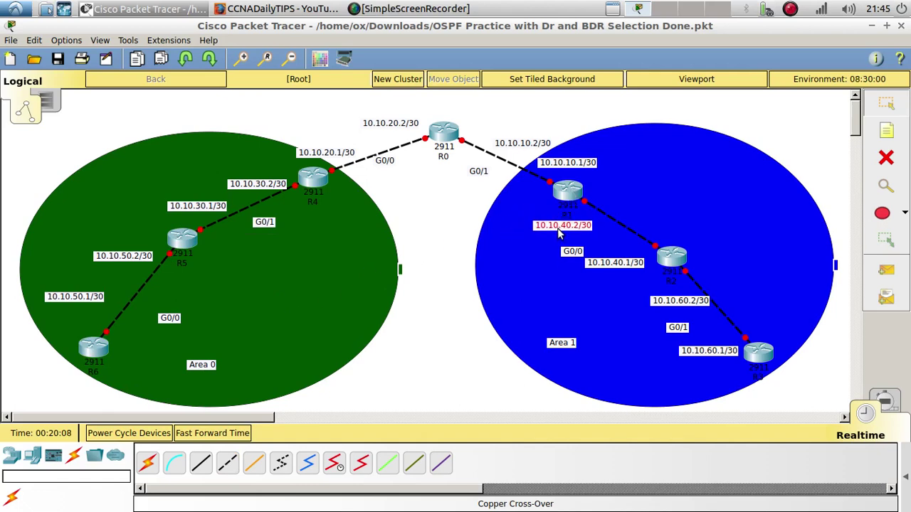
Open R1's command line in a slightly larger window and answer no to the initial configuration dialog
left_click(568, 191)
left_click_drag(474, 105, 251, 86)
left_click(163, 104)
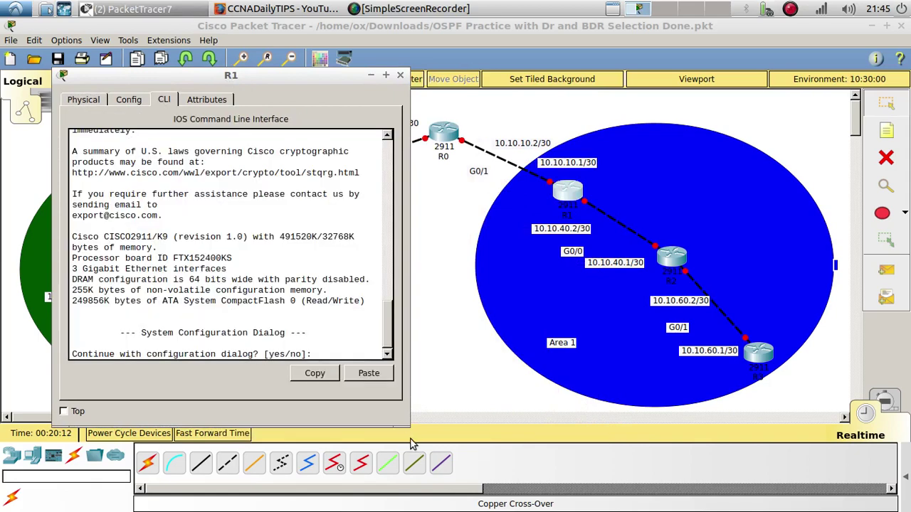
left_click_drag(410, 426, 445, 434)
type("no")
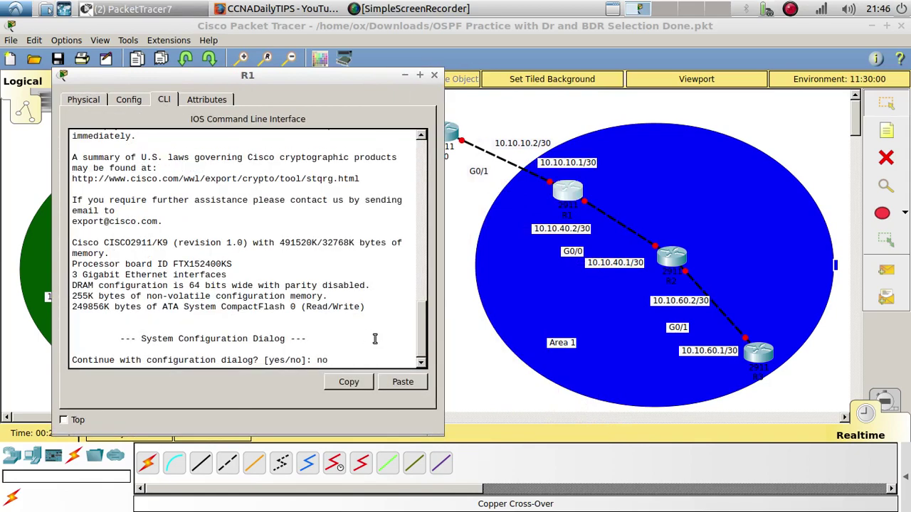
key("Return")
key("Return")
Enter privileged mode on R1 with en, and global configuration mode with config t
type("en")
key("Return")
type("config")
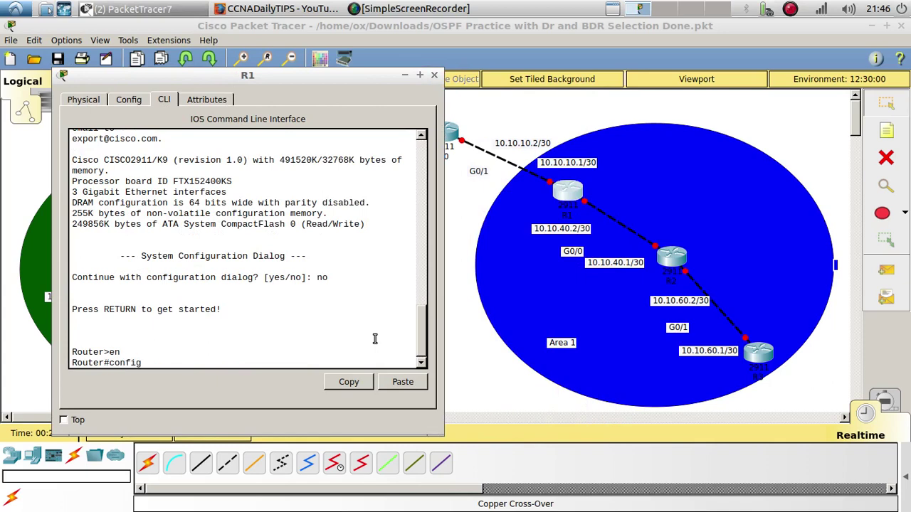
type(" t")
key("Return")
Set the router's hostname to R1
type("hos")
key("Tab")
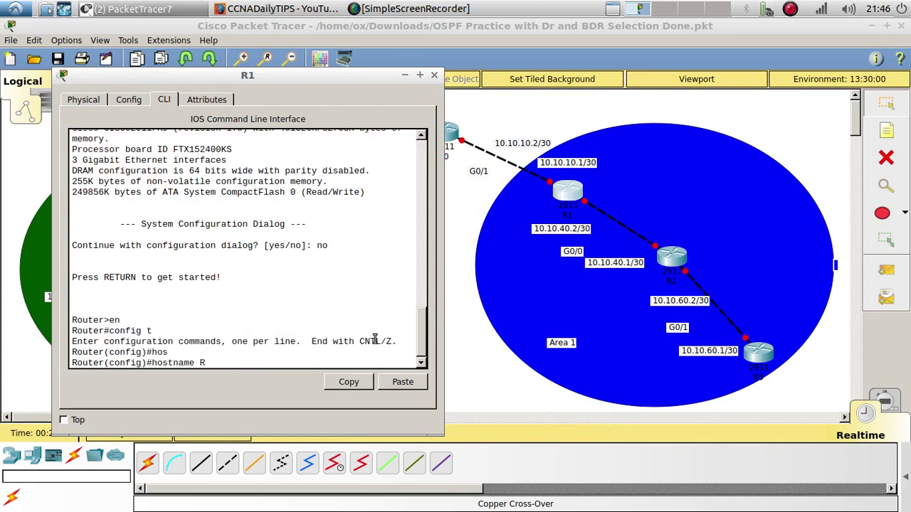
type("R1")
key("Return")
key("Return")
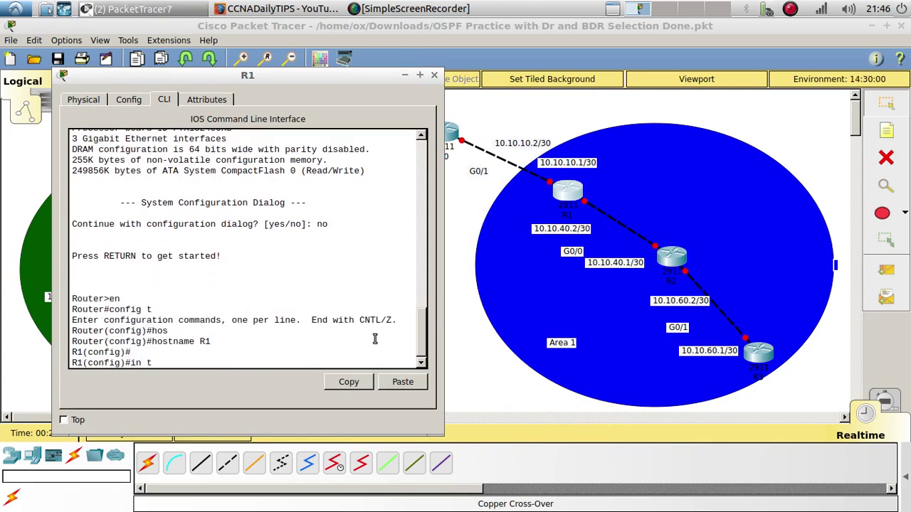
Assign IP address 10.10.10.1 with mask 255.255.255.252 to interface g0/0 on R1
type("int g0/0")
key("Return")
key("Return")
type("ip ad")
key("Tab")
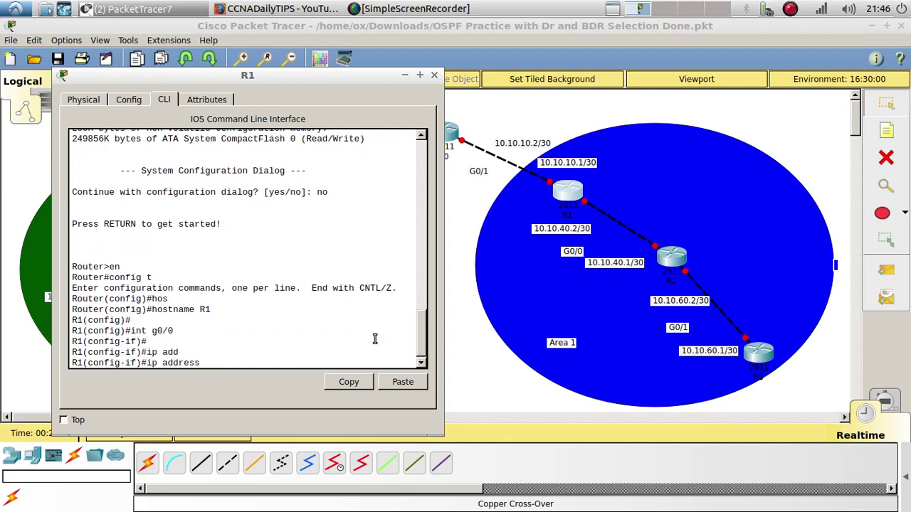
type("10.10.10.1 255.255.25")
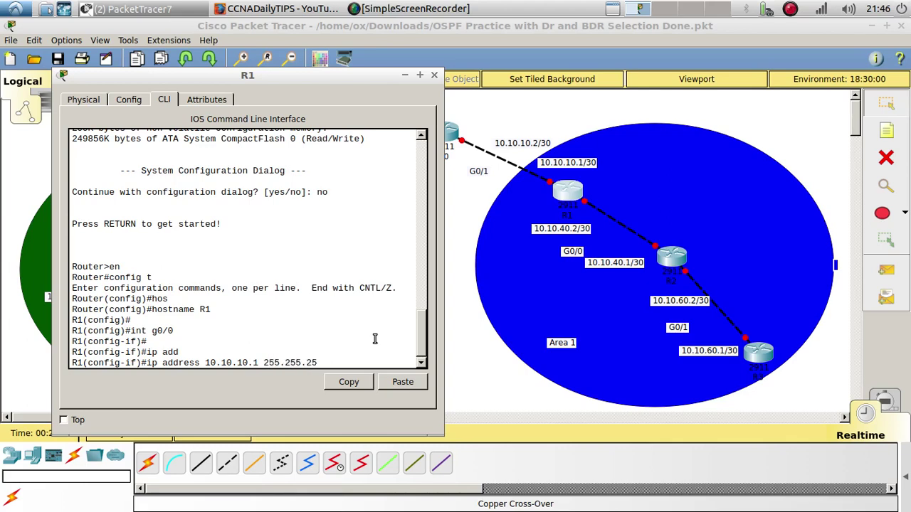
type("5.2")
key("Return")
key("Return")
Enable interface g0/0 on R1 with no shutdown
type("no sh")
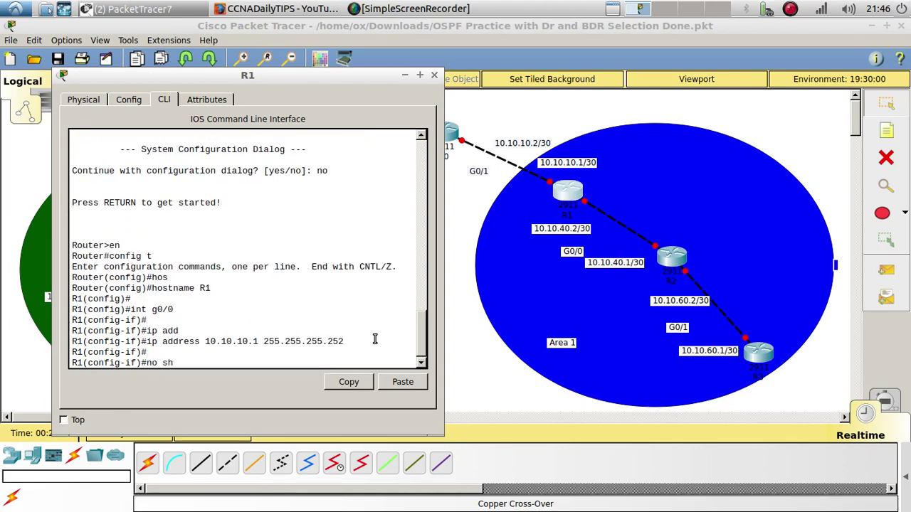
type("u")
key("Tab")
key("Return")
key("Return")
key("Return")
key("Return")
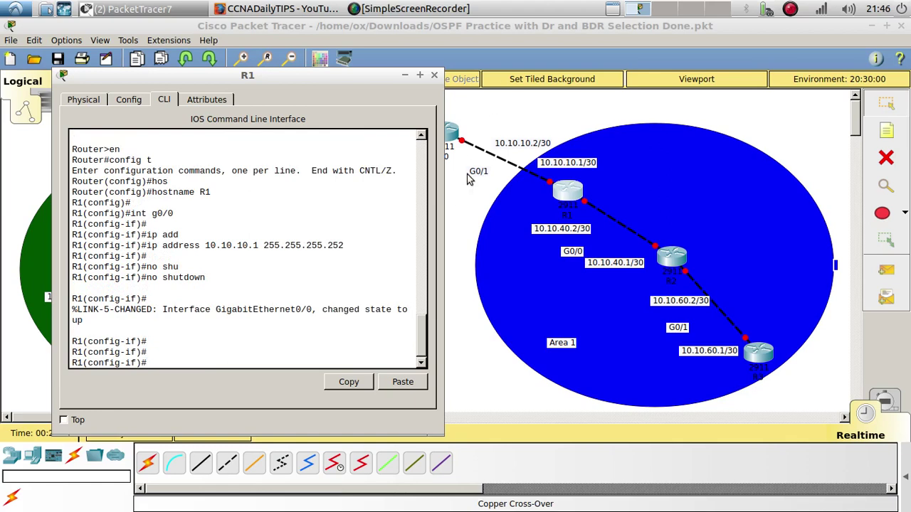
Run no shutdown again on interface g0/1 in R0's command line, and return to the topology
left_click(450, 134)
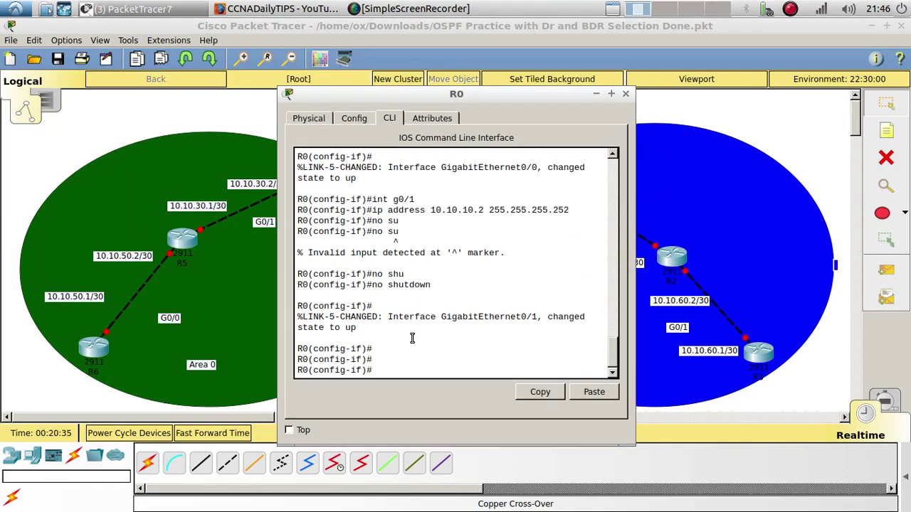
type("no shu")
key("Tab")
key("Return")
key("Return")
key("Return")
left_click_drag(452, 97, 191, 80)
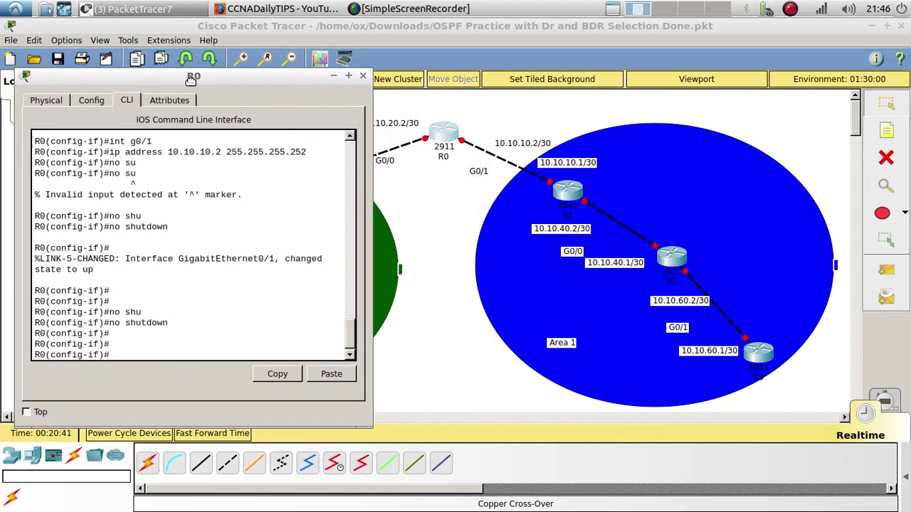
left_click_drag(131, 144, 171, 146)
left_click(494, 186)
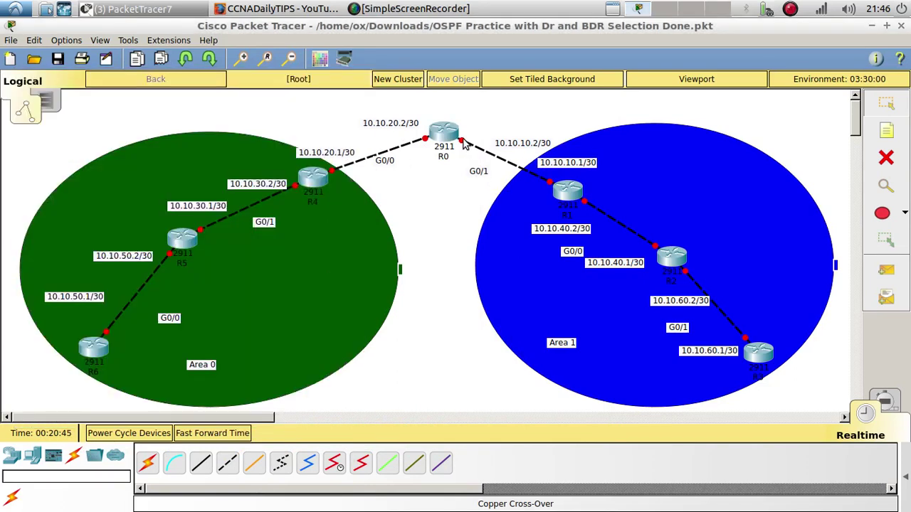
Change R1's g0/0 address to 10.10.40.2 with mask 255.255.255.252 and reissue no shutdown
left_click(567, 190)
left_click_drag(187, 221, 131, 214)
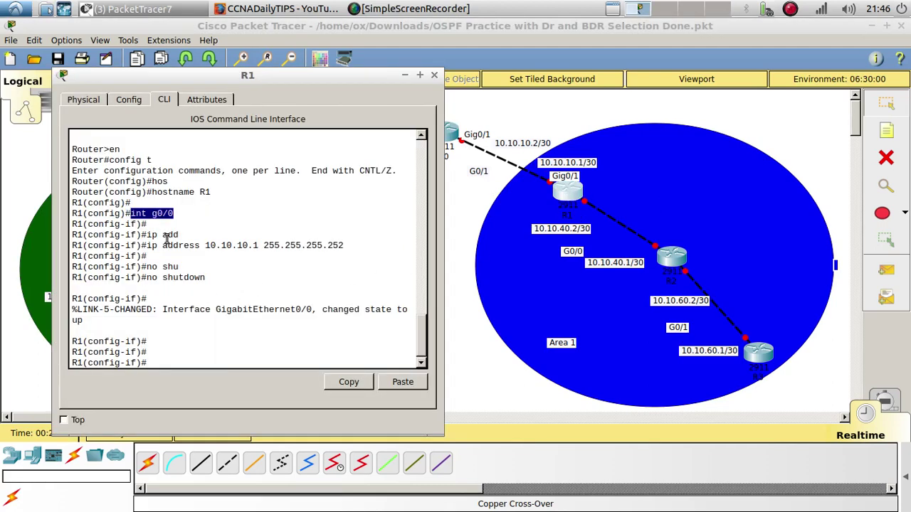
key("Up")
key("Up")
key("Up")
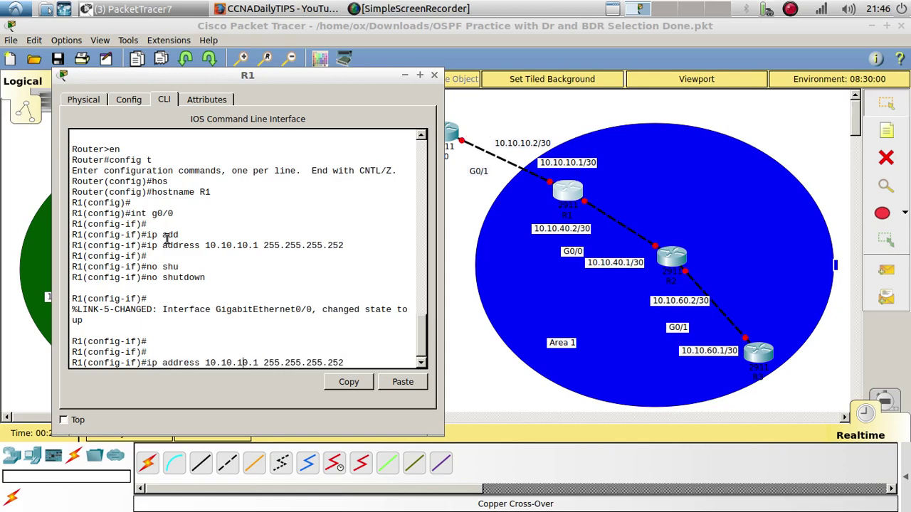
key("BackSpace")
key("BackSpace")
type("40")
key("Delete")
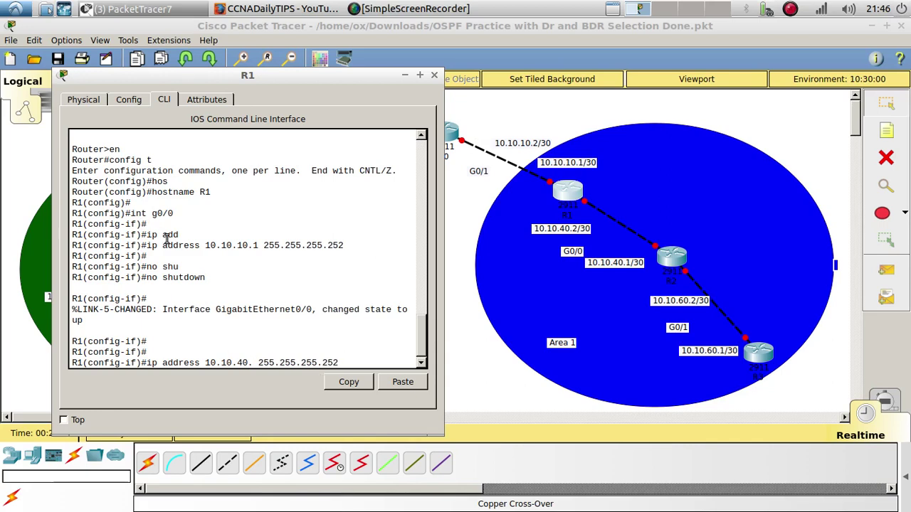
type("2")
key("Return")
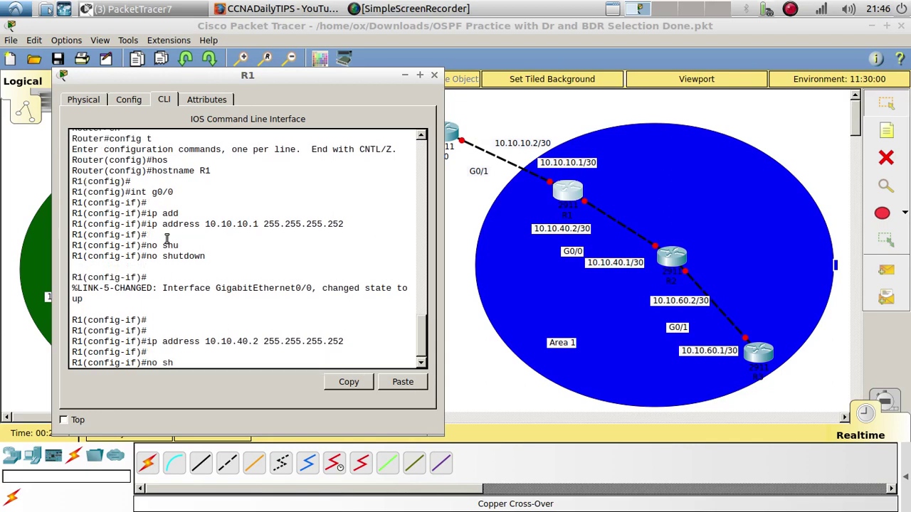
type("u")
key("Tab")
key("Return")
Assign IP address 10.10.10.1 with mask 255.255.255.252 to interface g0/1 on R1
key("Up")
key("Up")
key("Up")
key("Up")
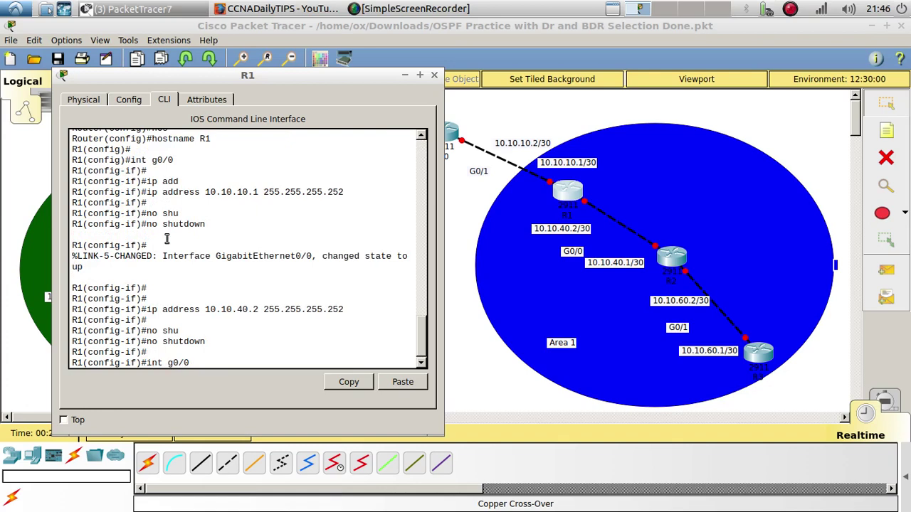
type("1")
key("Return")
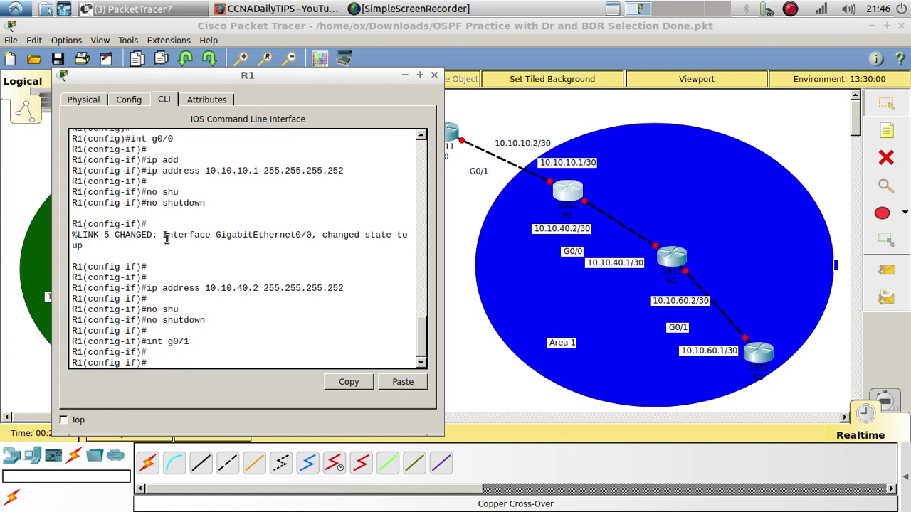
key("Up")
key("Up")
key("Up")
key("Left")
key("Left")
key("Left")
key("Left")
key("Left")
key("Left")
key("Left")
key("Left")
key("Left")
key("Left")
key("Left")
key("Left")
key("Left")
key("Left")
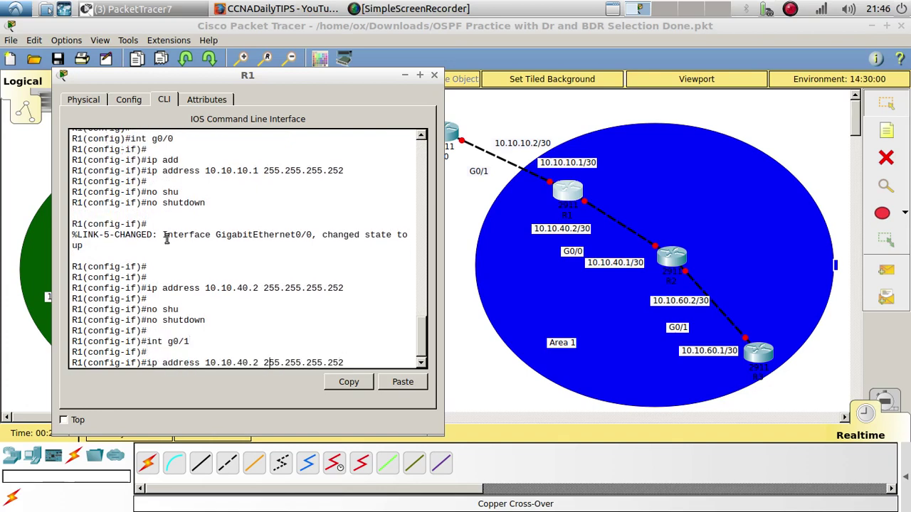
key("BackSpace")
key("BackSpace")
key("BackSpace")
key("BackSpace")
type("10.1")
key("Return")
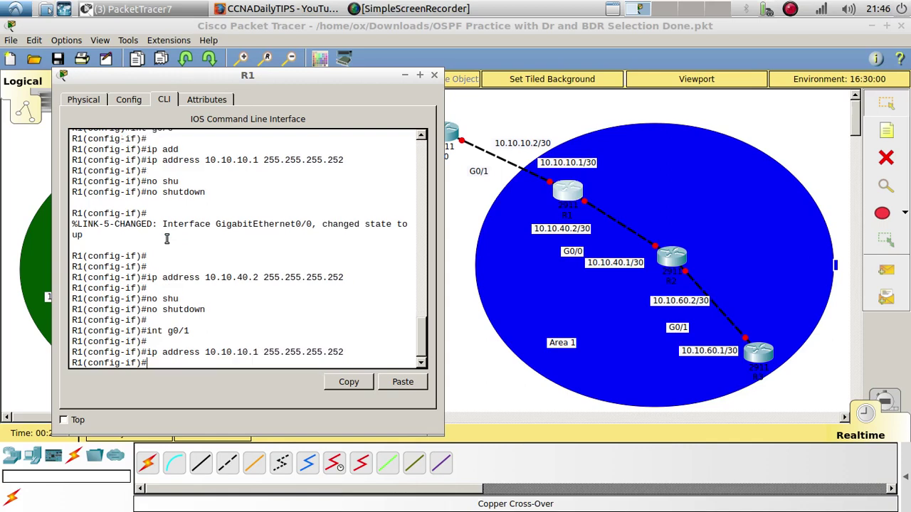
Enable interface g0/1 on R1 with no shutdown
type("no shu")
key("Tab")
key("Return")
key("Return")
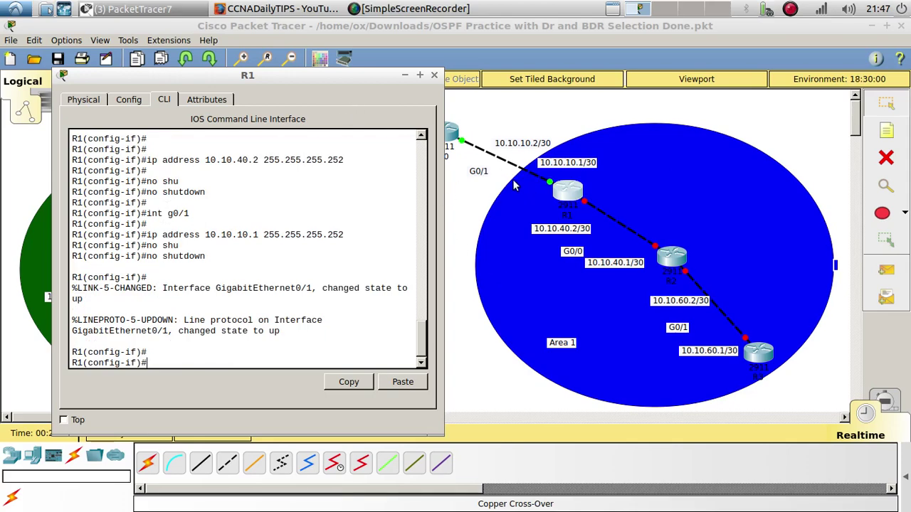
Open R2's command line in a wider window and answer no to the initial configuration dialog
left_click(682, 257)
left_click(682, 256)
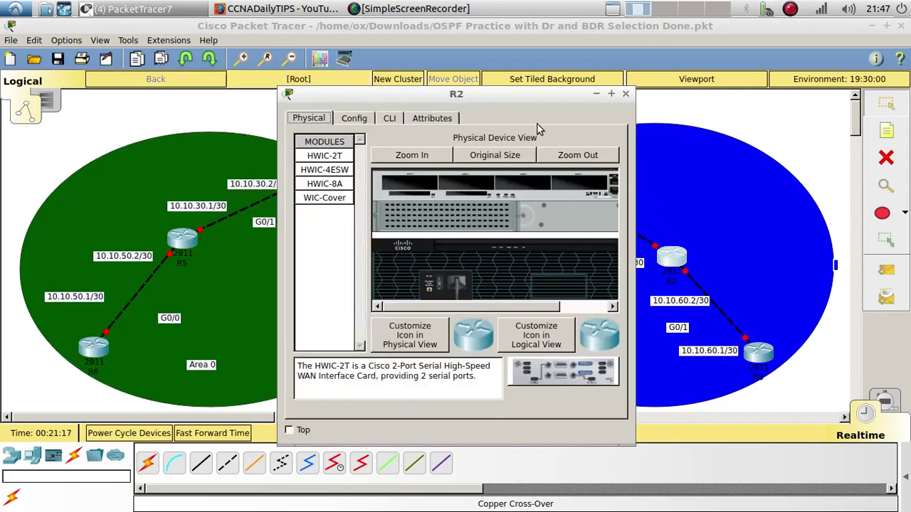
left_click_drag(422, 99, 180, 105)
left_click(153, 121)
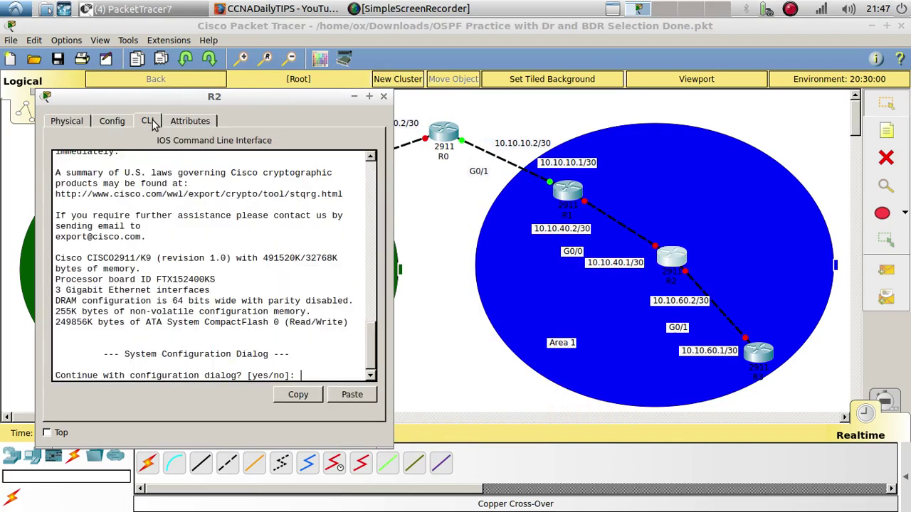
left_click_drag(383, 442, 481, 427)
type("no")
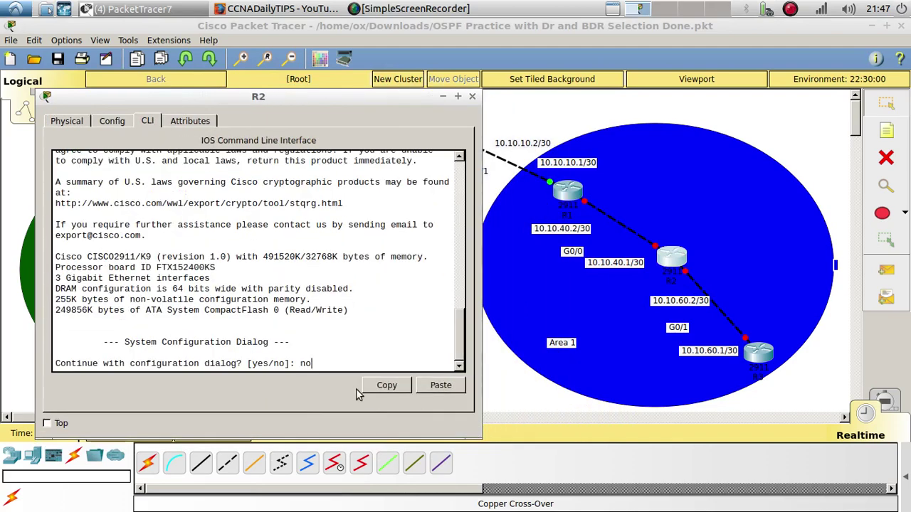
key("Return")
key("Return")
Enter privileged mode on R2 with en, and global configuration mode with config t
type("en")
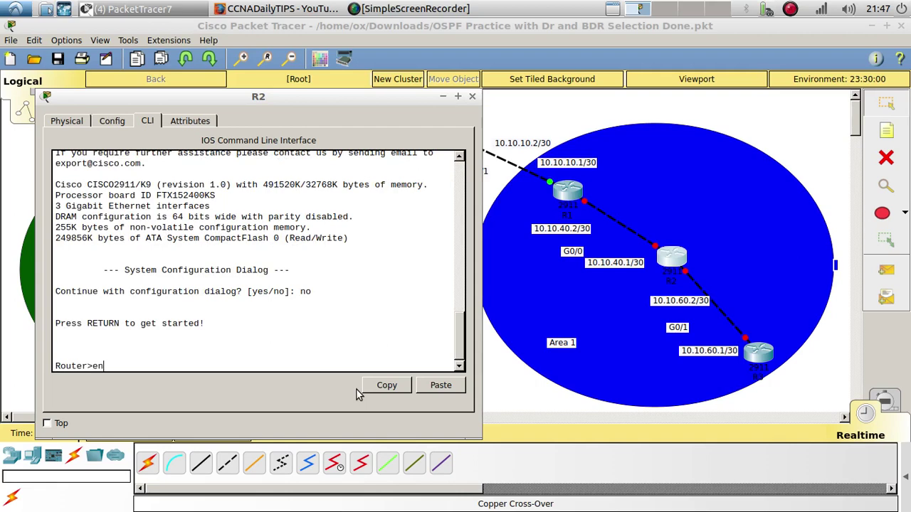
key("Return")
type("config t")
key("Return")
key("Return")
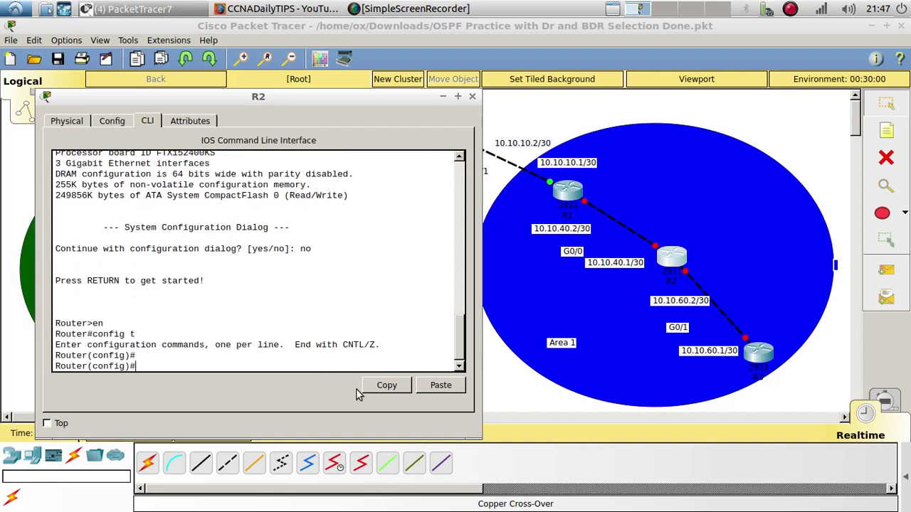
Set the router's hostname to R2
type("hos")
key("Tab")
type("R2")
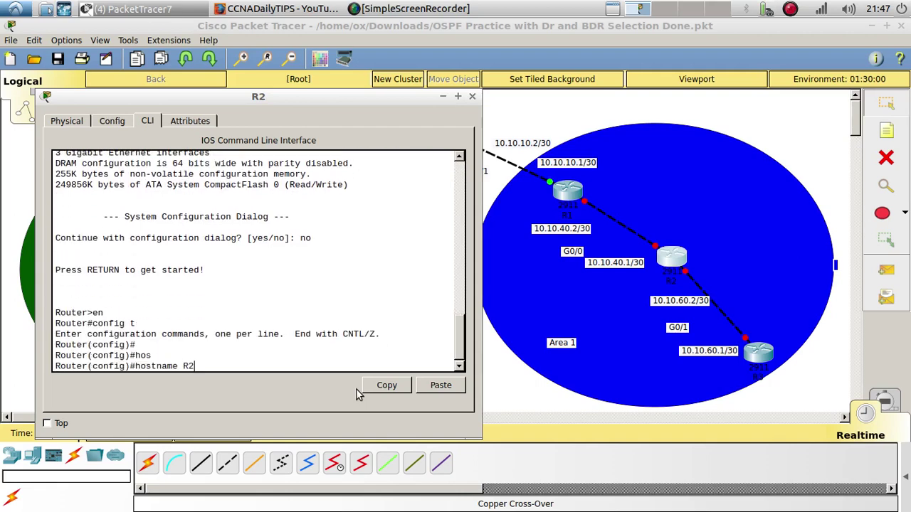
key("Return")
key("Return")
Assign IP address 10.10.40.1 with mask 255.255.255.252 to interface g0/0 on R2
type("int g0/")
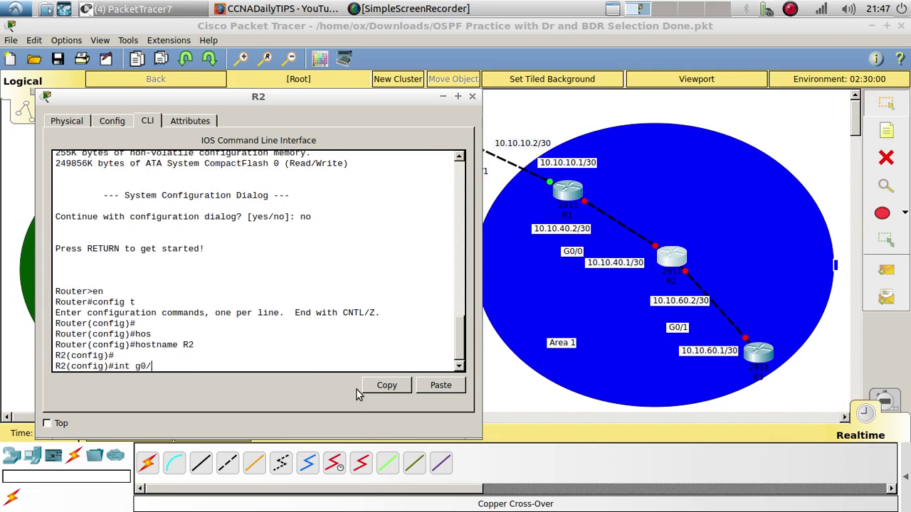
type("0")
key("Return")
key("Return")
type("ip a")
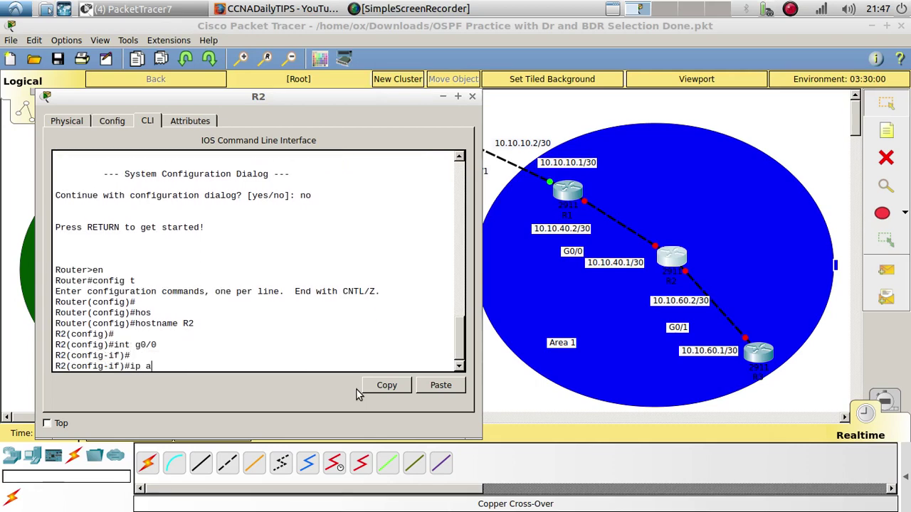
type("dd")
key("Tab")
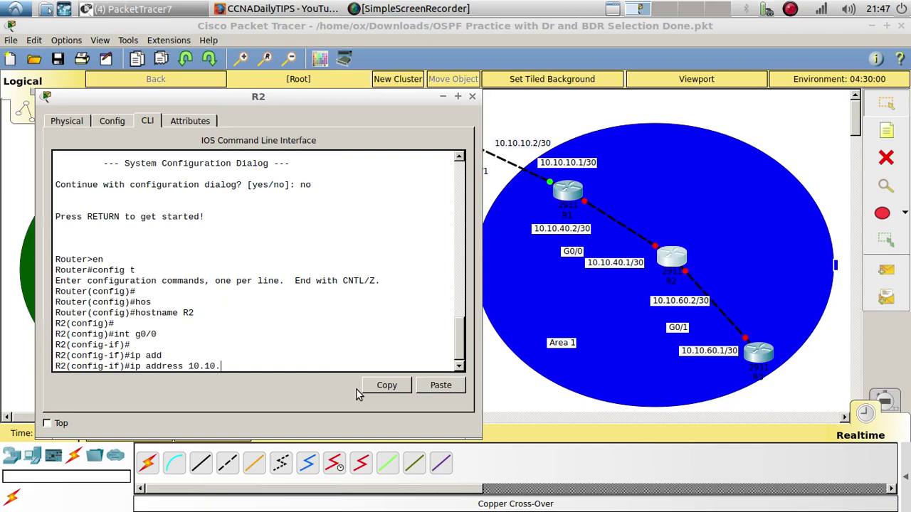
type("40.1 255.255.255.252")
key("Return")
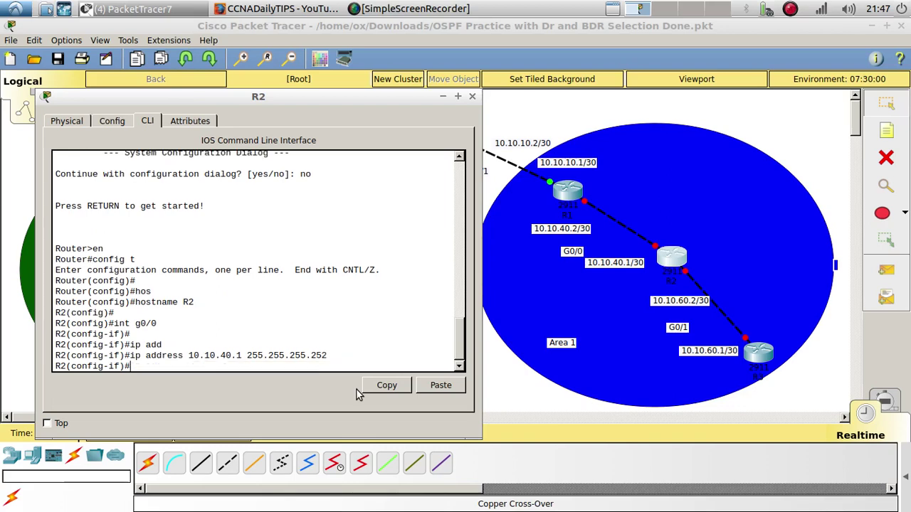
Enable interface g0/0 on R2 with no shutdown
key("Return")
type("no shu")
key("Tab")
key("Return")
key("Return")
key("Return")
key("Return")
key("Return")
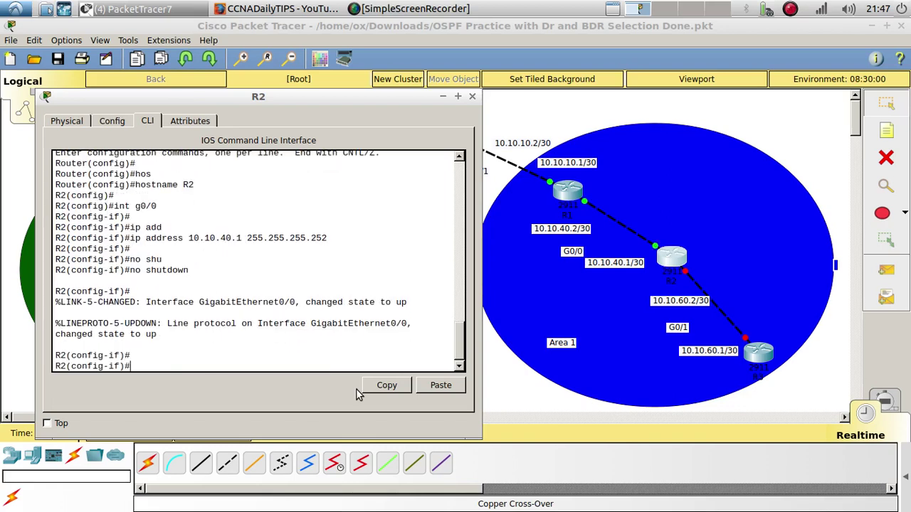
Assign IP address 10.10.60.2 with mask 255.255.255.252 to interface g0/1 on R2
key("Up")
key("Up")
key("Up")
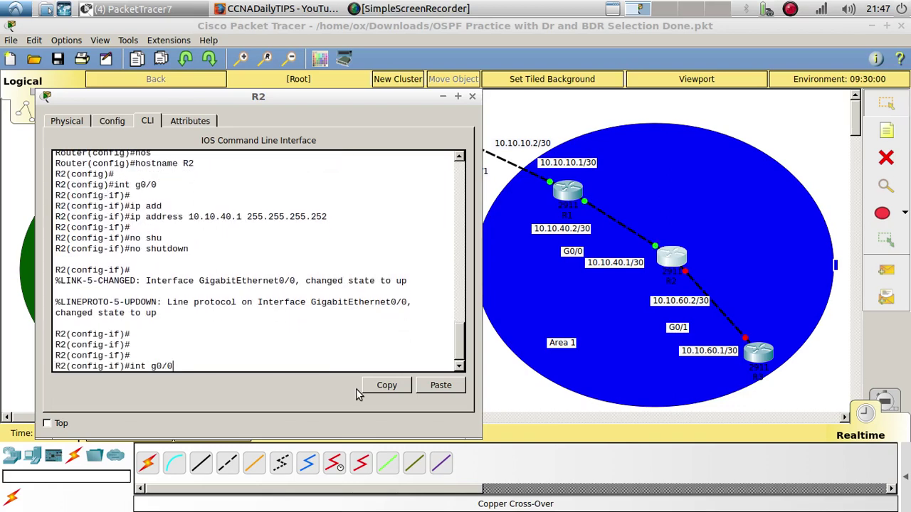
key("BackSpace")
key("Return")
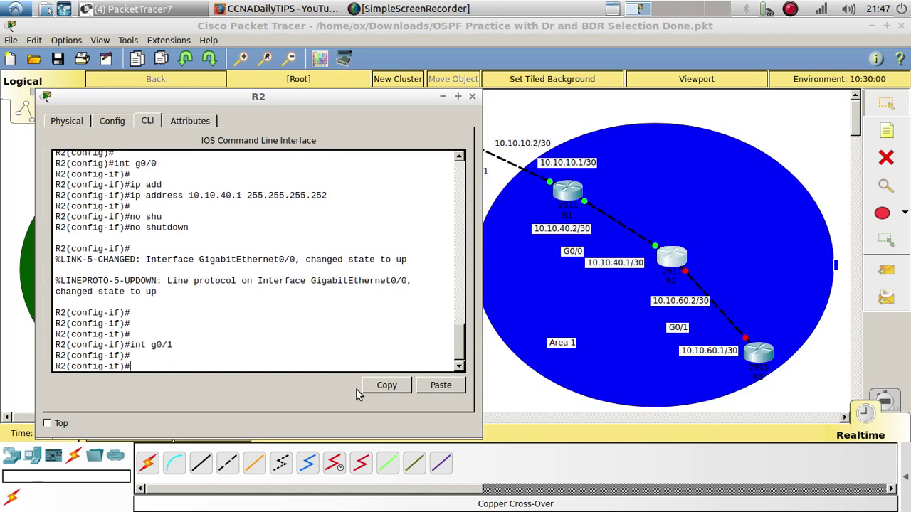
type("ip add")
key("Tab")
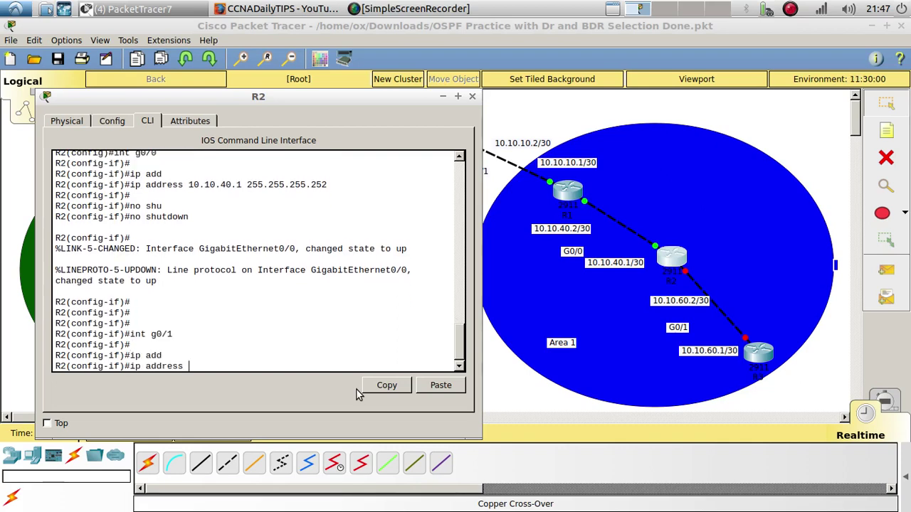
type("10.10.60.2 255.255.255.")
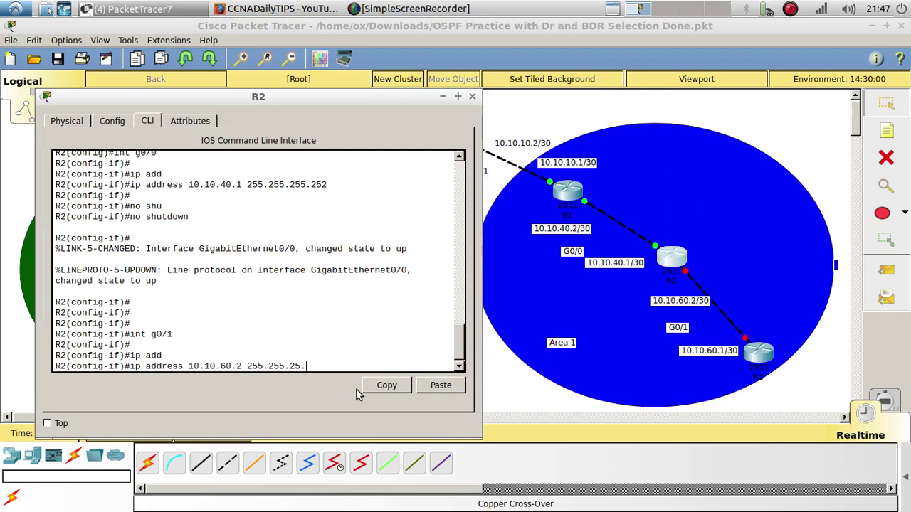
key("BackSpace")
type("5.252")
key("Return")
Enable interface g0/1 on R2 with no shutdown
type("no shi")
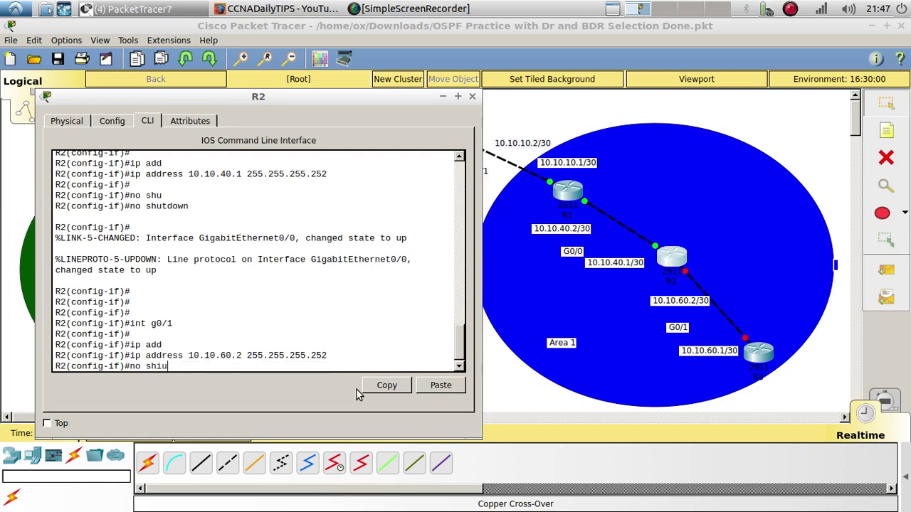
type("u")
key("Tab")
key("Return")
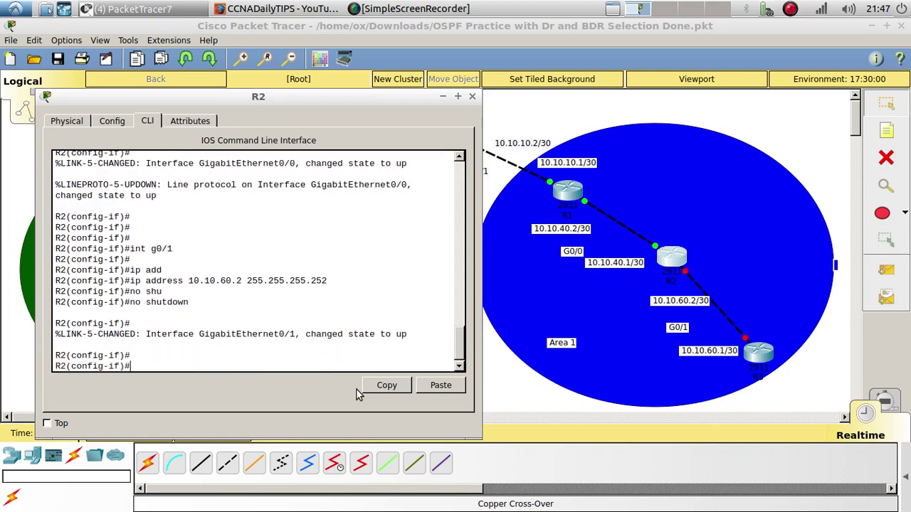
Open R3's command line in a wider window and answer no to the initial configuration dialog
left_click(752, 356)
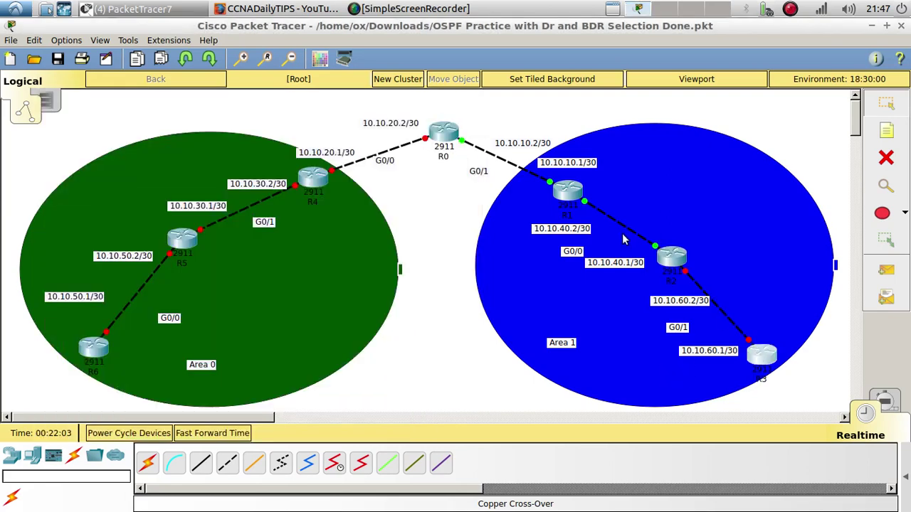
left_click(752, 355)
left_click_drag(625, 406, 379, 381)
left_click_drag(385, 420, 462, 428)
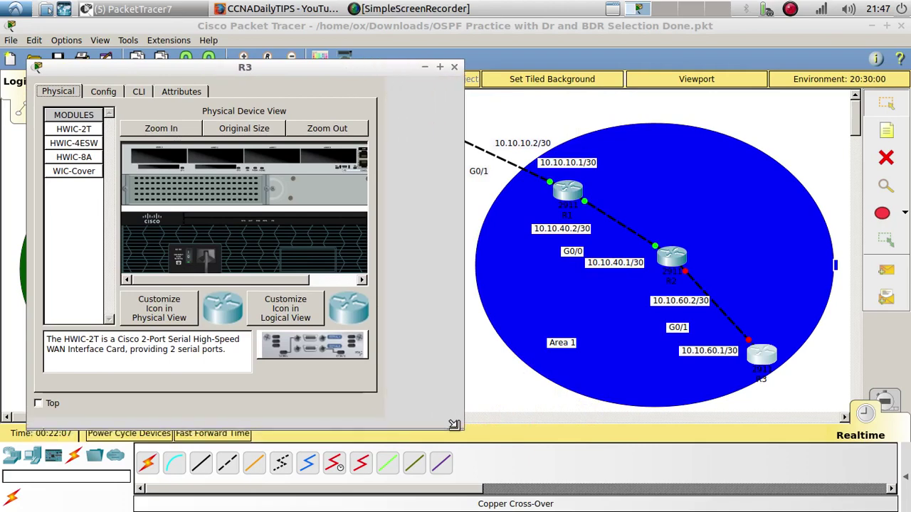
left_click(139, 92)
type("no")
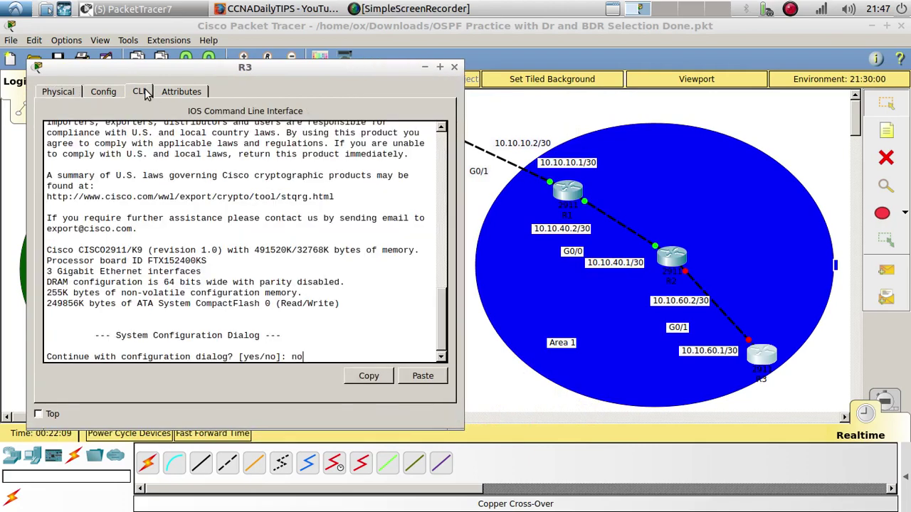
key("Return")
key("Return")
Enter privileged mode and global configuration mode on R3
type("en")
key("Return")
type("confi")
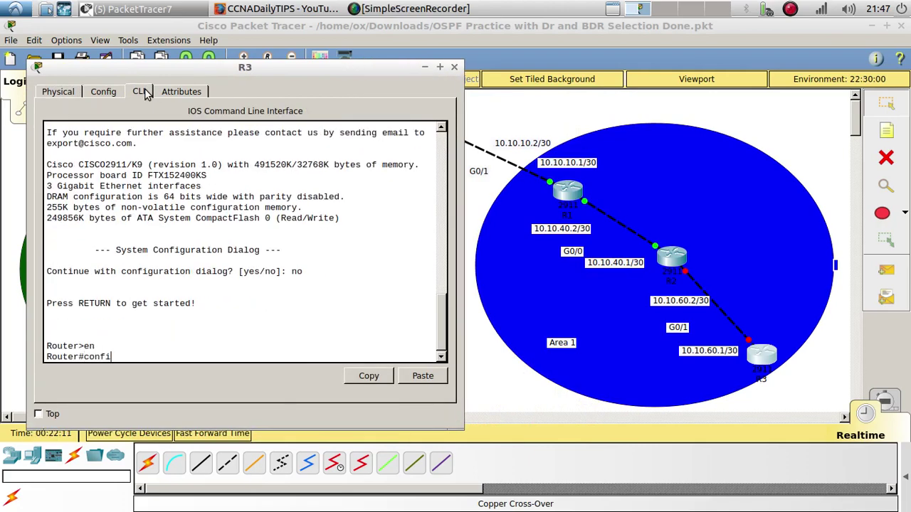
type("g t")
key("Return")
key("Return")
type("config)#conf")
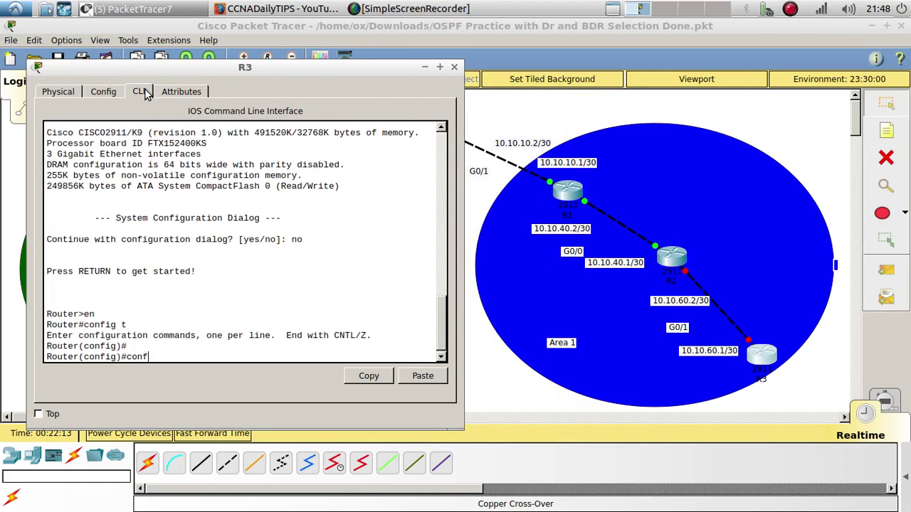
key("BackSpace")
key("BackSpace")
Assign IP address 10.10.60.1 with mask 255.255.255.252 to interface g0/1 on R3
type("int g0")
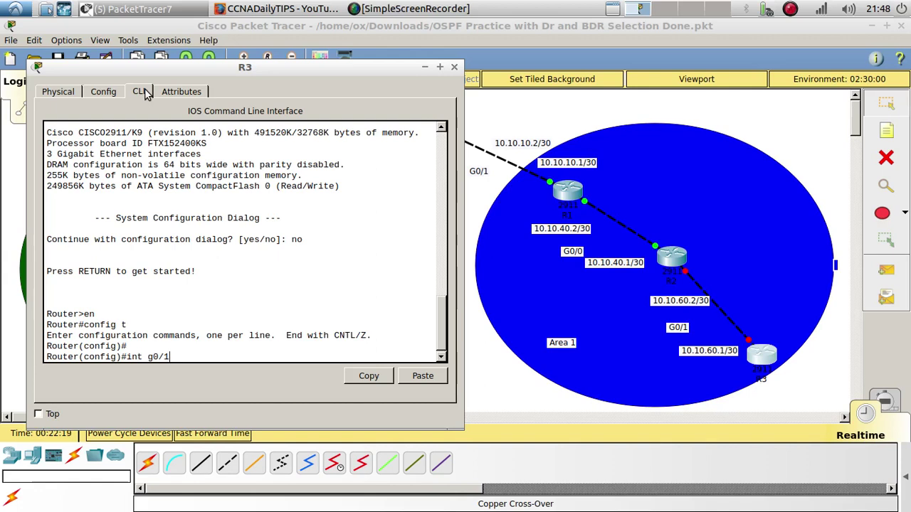
type("/1")
key("Return")
key("Return")
type("ip add")
key("Tab")
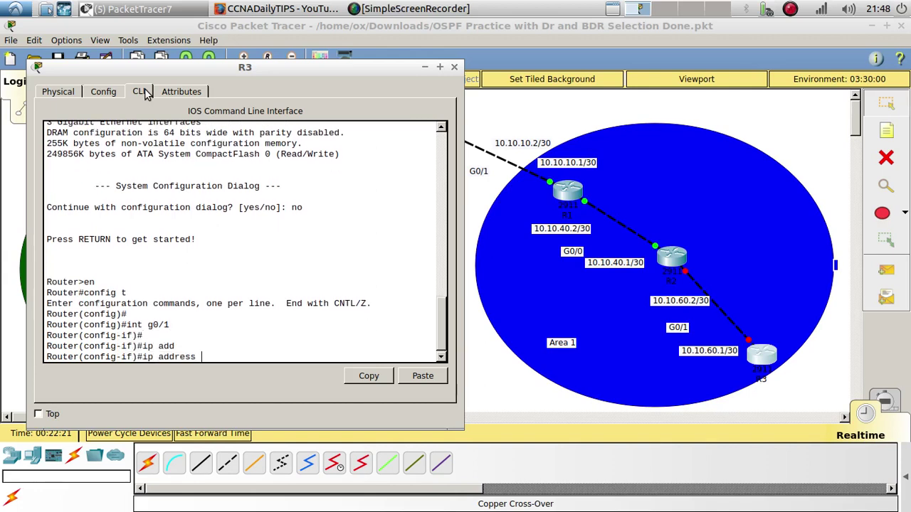
type("10.10.60.1 255")
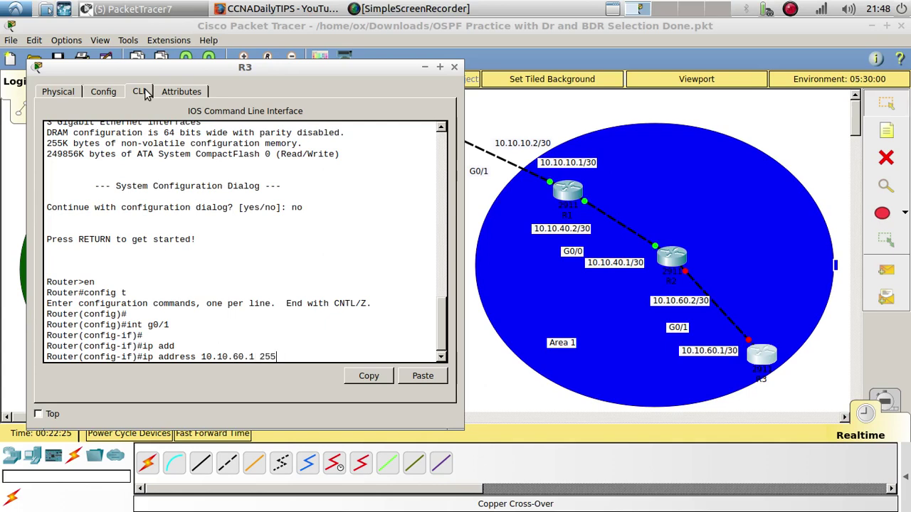
type(".255.255.252")
key("Return")
key("Return")
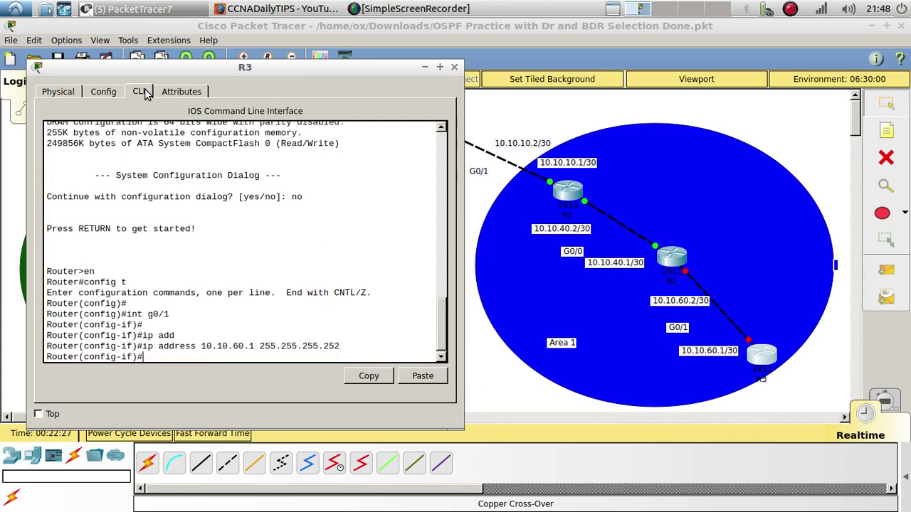
Enable interface g0/1 on R3 with no shutdown
type("no sh")
key("Tab")
key("Return")
key("Return")
key("Return")
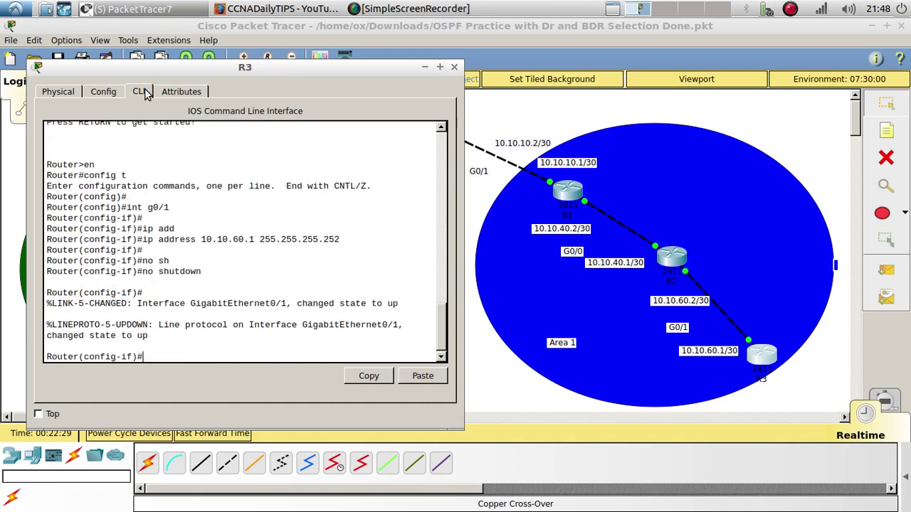
Close R3's window, open R4's command line in a wider window and answer no to the initial configuration dialog
left_click(454, 67)
left_click(315, 177)
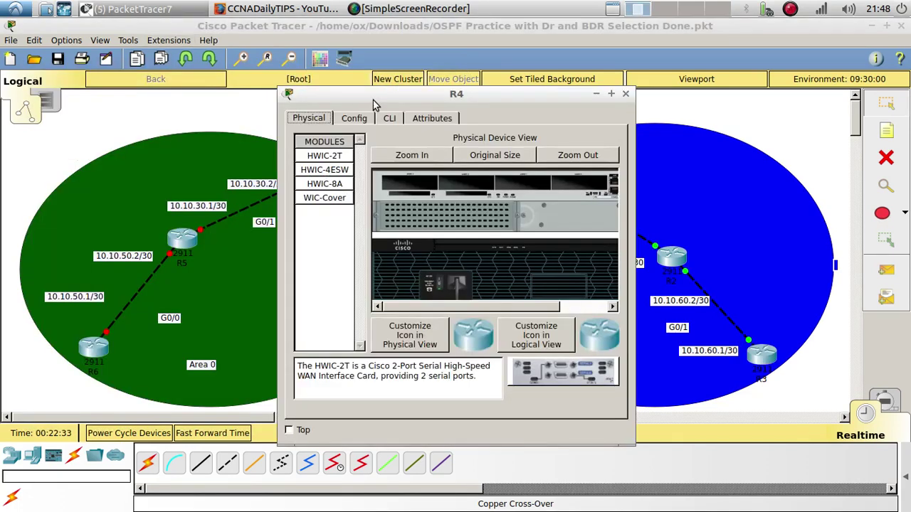
left_click_drag(376, 105, 639, 87)
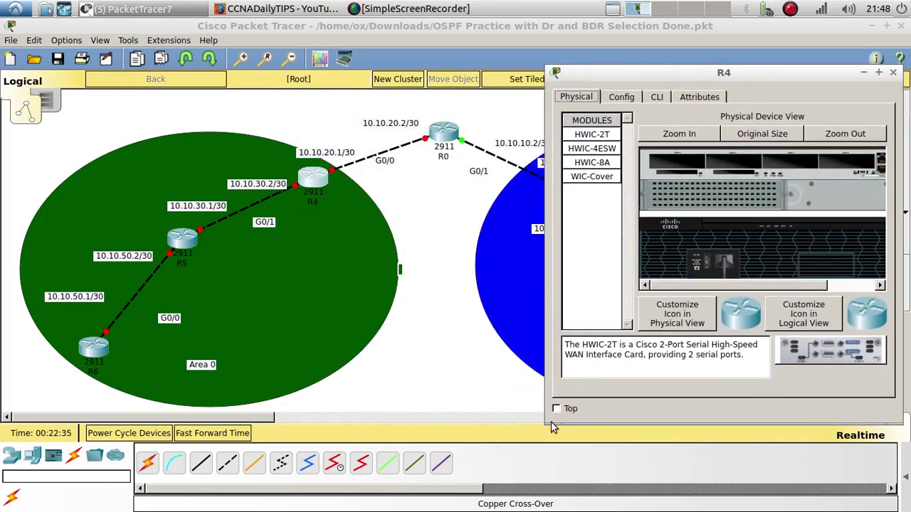
left_click_drag(555, 420, 462, 427)
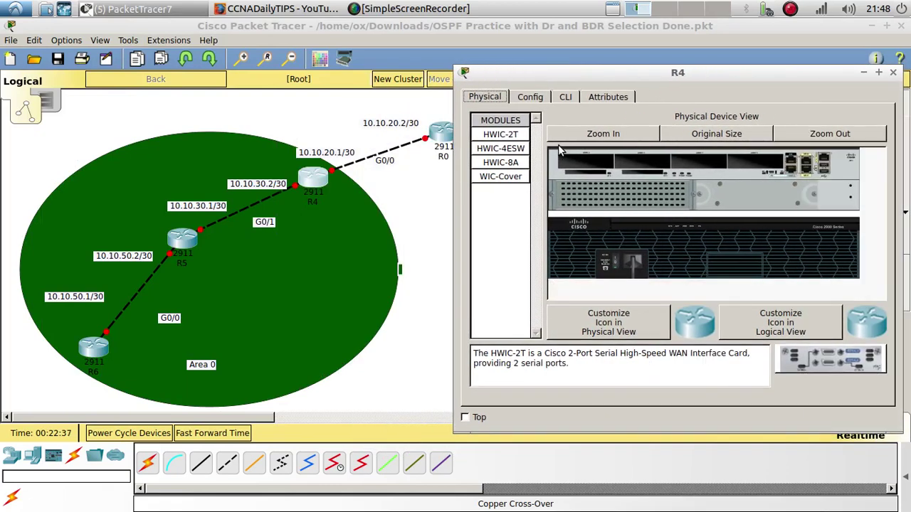
left_click(559, 99)
type("no")
key("Return")
key("Return")
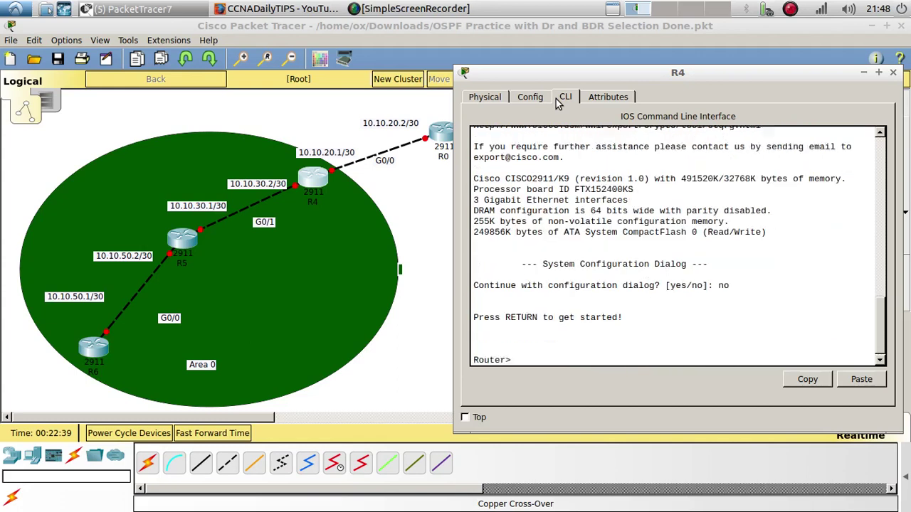
Enter privileged mode and global configuration mode on R4
type("en")
key("Return")
type("con")
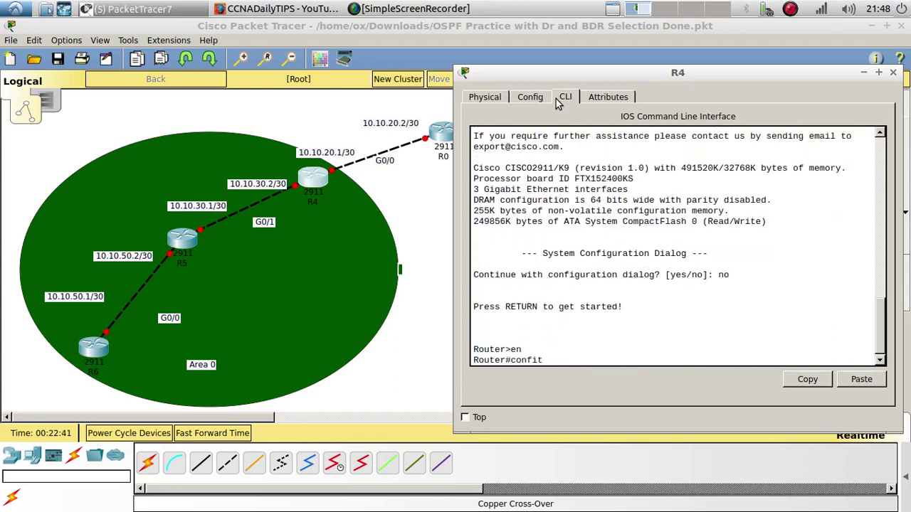
type("figt")
key("BackSpace")
key("BackSpace")
type("t")
key("Return")
key("Return")
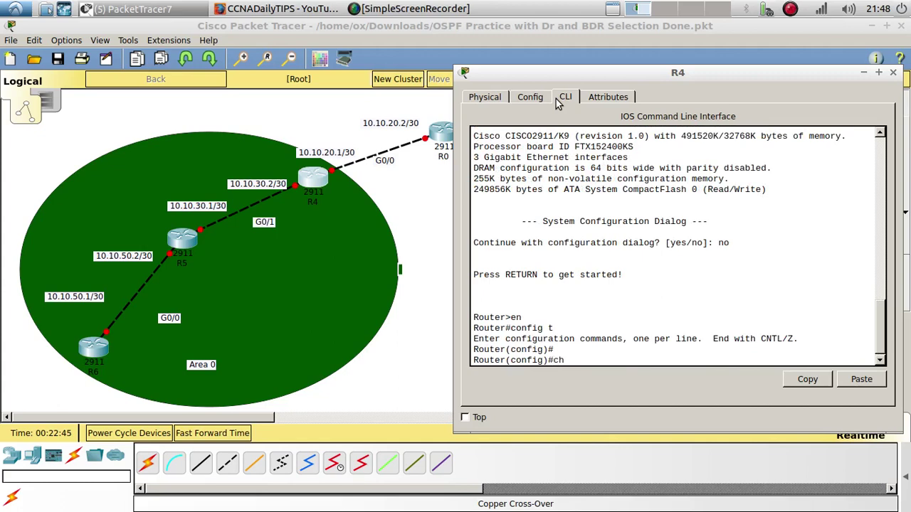
Set the router's hostname to R4
type("chos")
key("BackSpace")
key("BackSpace")
key("BackSpace")
type("ho")
key("BackSpace")
key("BackSpace")
type("hos")
key("Tab")
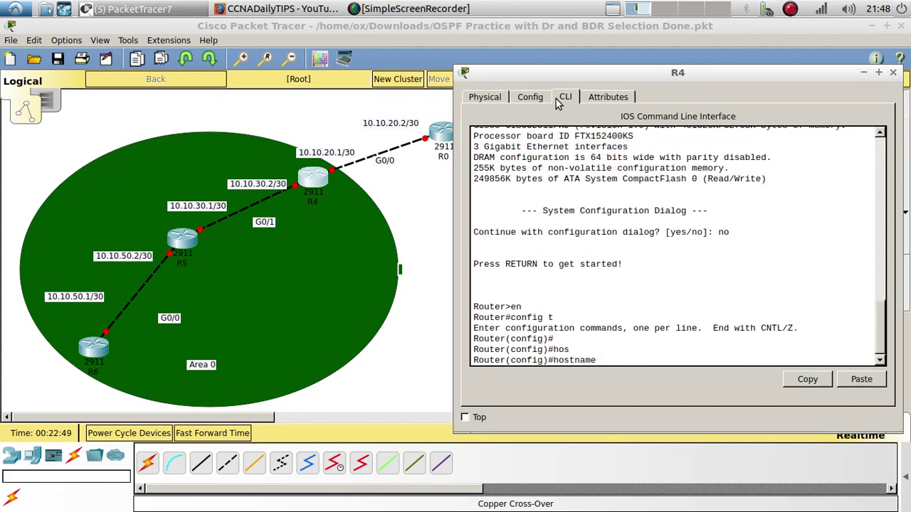
type("R4")
key("Return")
key("Return")
key("Return")
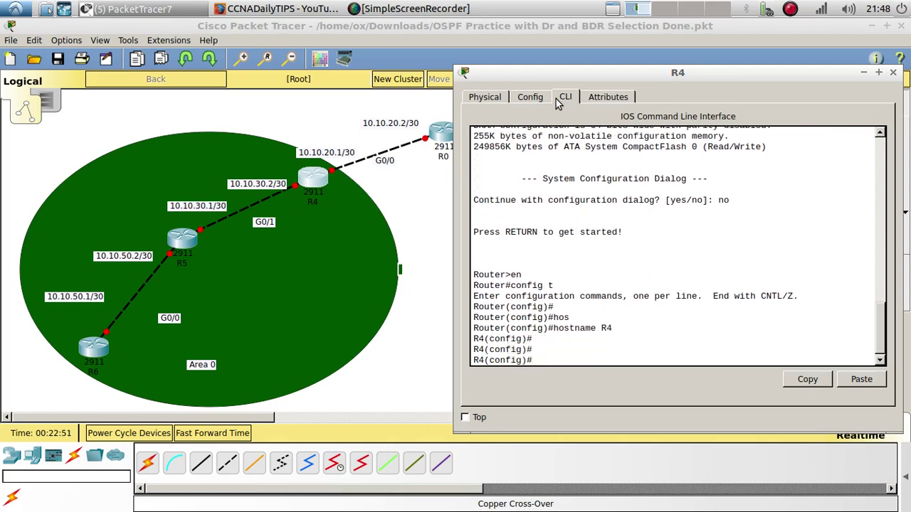
Assign IP address 10.10.20.1 with mask 255.255.255.252 to interface g0/0 on R4
type("int g0/0")
key("Return")
key("Return")
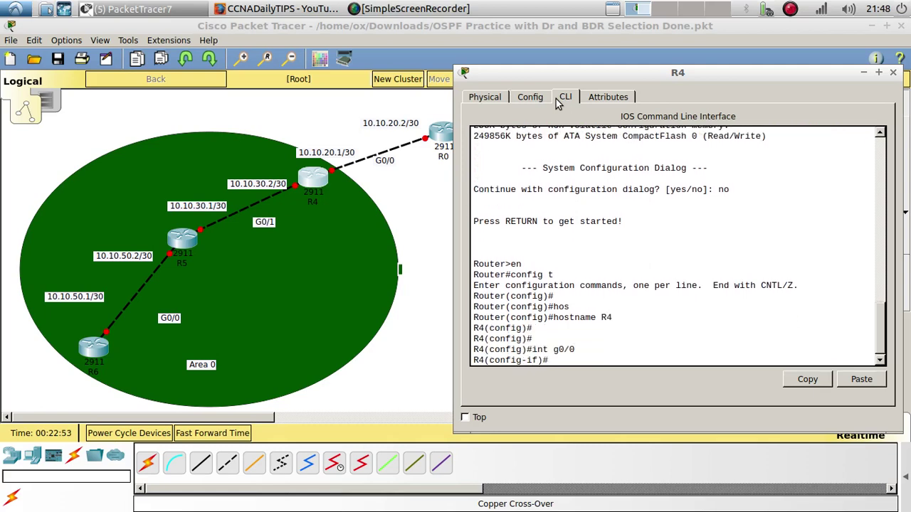
type("ip aff")
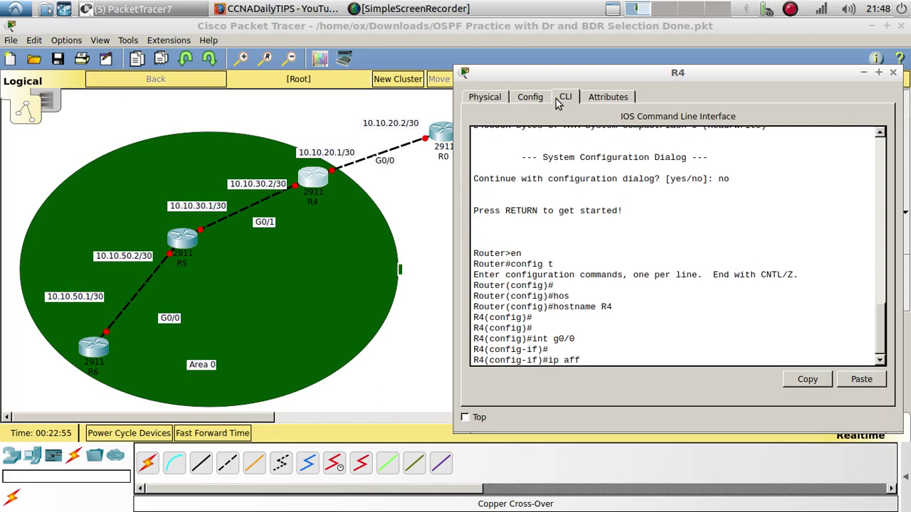
type("d")
key("BackSpace")
key("BackSpace")
type("d")
key("Tab")
type("10.10.2")
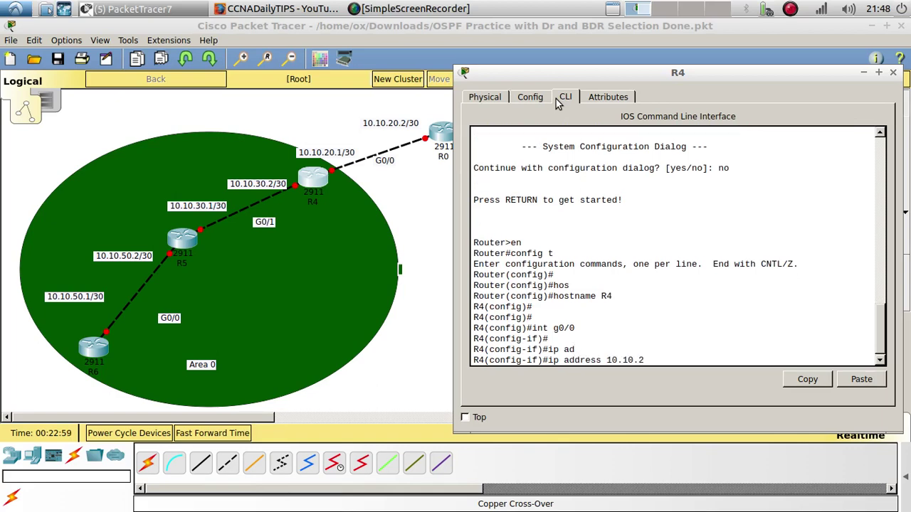
type("0.1 .255.255.255.252")
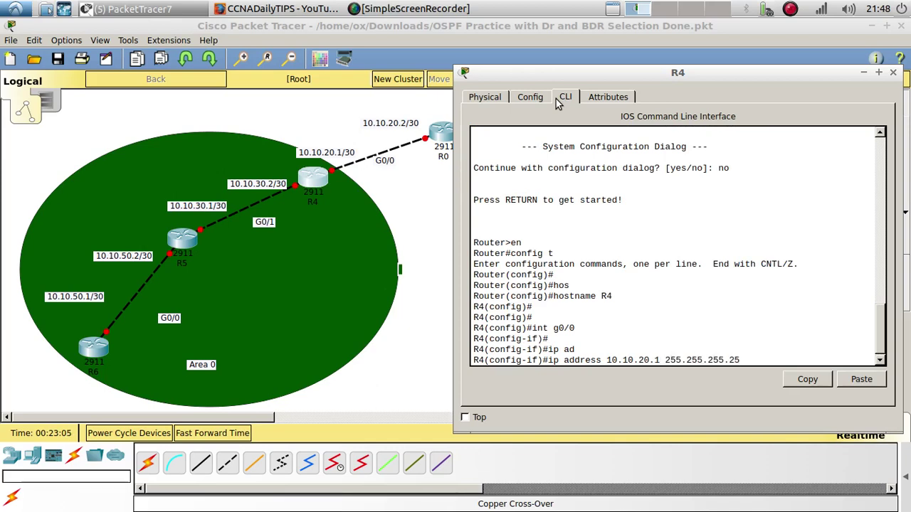
key("Return")
Enable interface g0/0 on R4 with no shutdown
type("no shu")
key("Tab")
key("Return")
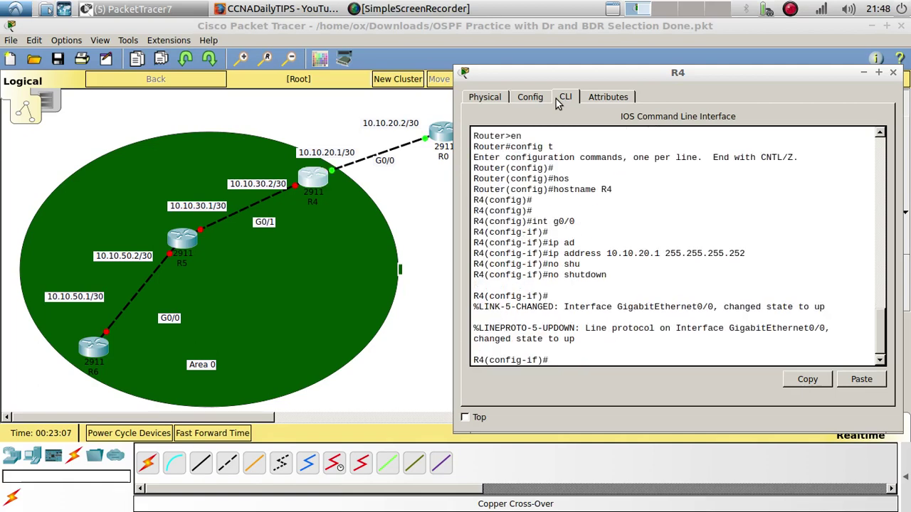
Enter interface configuration mode for g0/1 on R4
key("Up")
key("Up")
key("Up")
key("BackSpace")
key("BackSpace")
type("1")
key("Return")
key("Return")
key("Return")
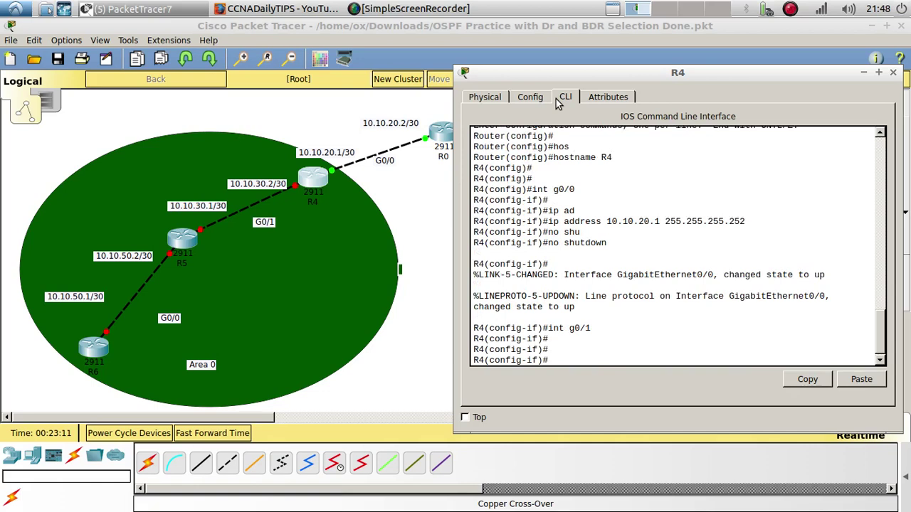
Assign IP address 10.10.30.2 with mask 255.255.255.252 to interface g0/1 on R4
type("ip ad")
key("BackSpace")
key("BackSpace")
key("BackSpace")
key("BackSpace")
key("Up")
key("Up")
key("Up")
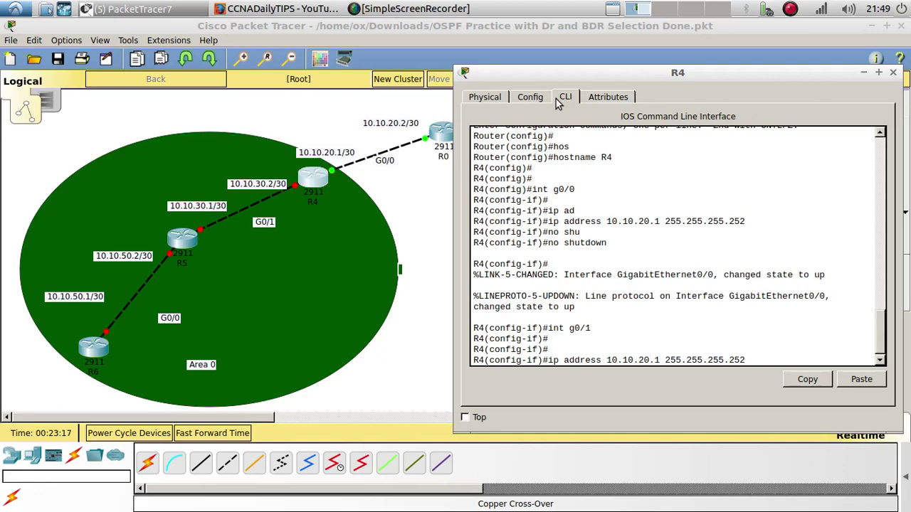
key("BackSpace")
key("BackSpace")
key("BackSpace")
key("BackSpace")
type("30.2")
key("Return")
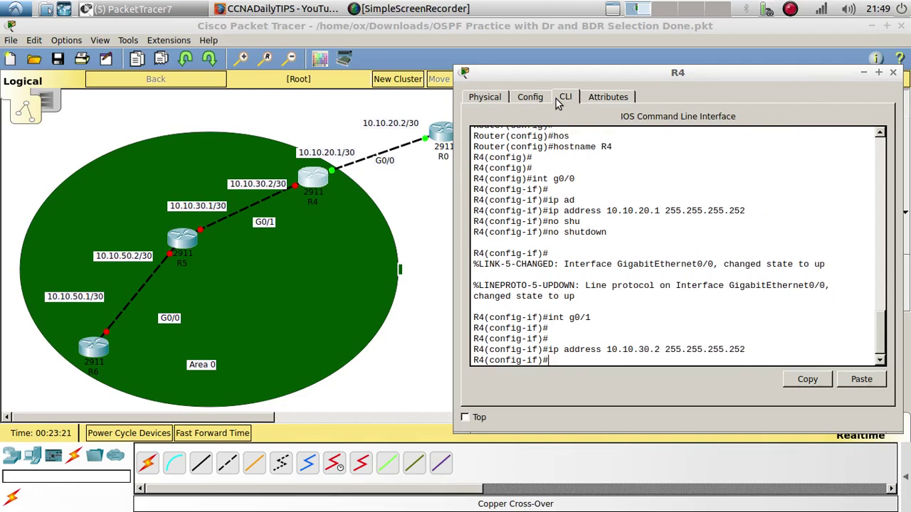
Enable interface g0/1 on R4 with no shutdown
type("no shui")
key("Return")
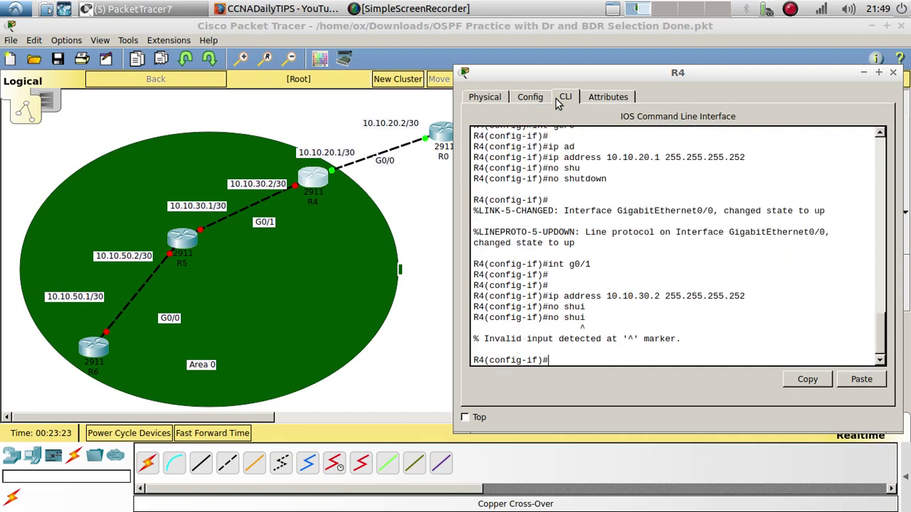
type("no shui")
key("Return")
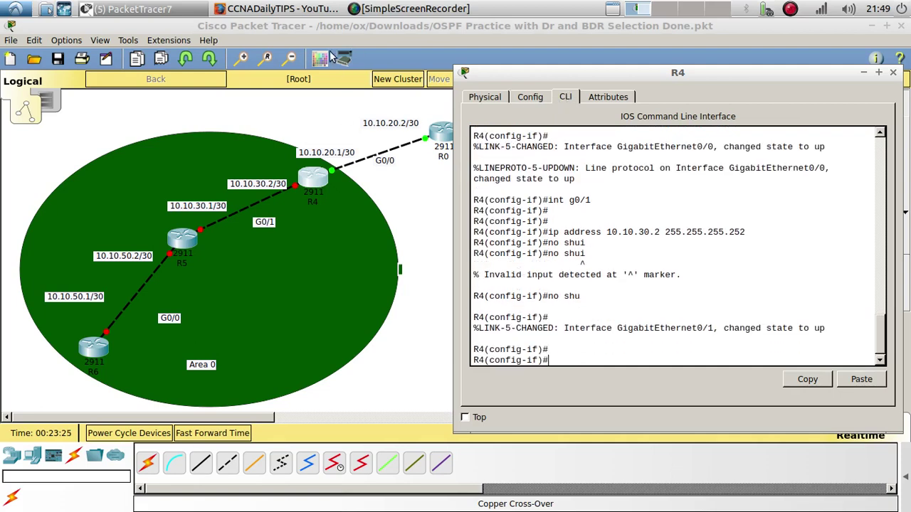
Open R5's command line beside the Area 0 routers and answer no to the initial configuration dialog
left_click(184, 242)
left_click(183, 242)
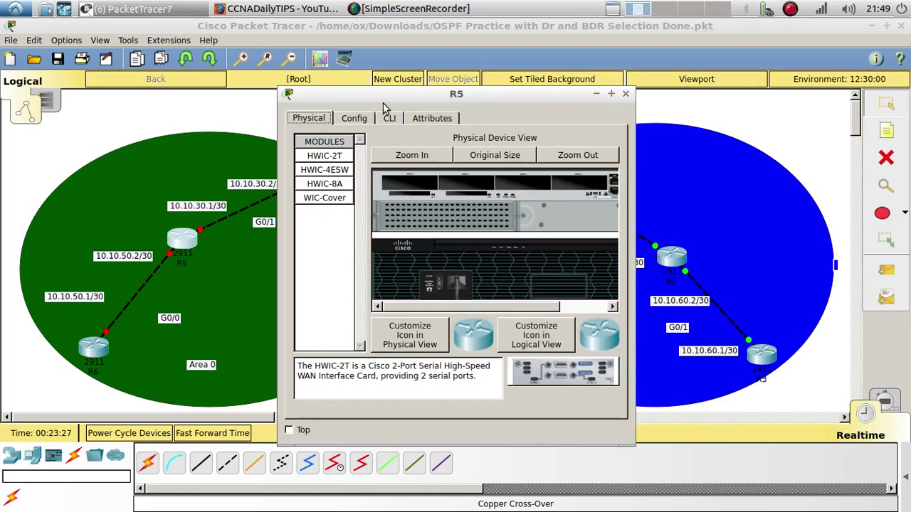
left_click_drag(484, 93, 716, 79)
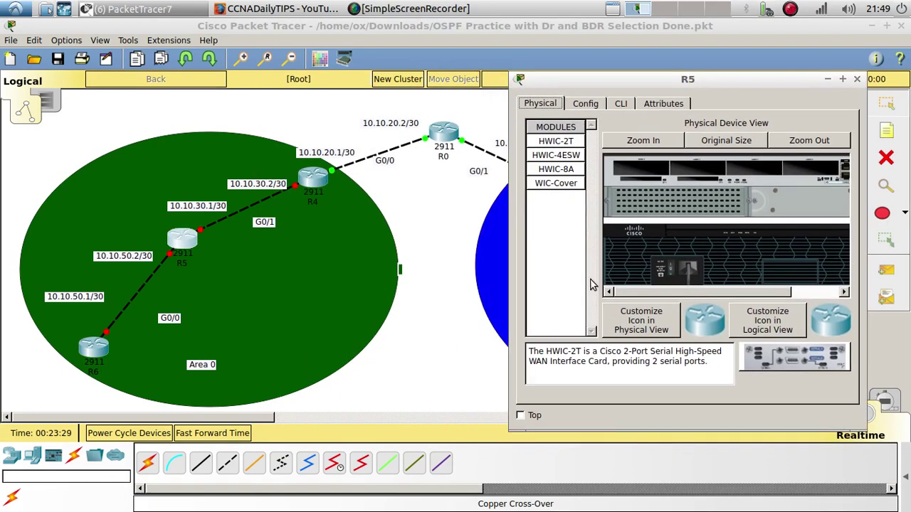
left_click(621, 104)
type("n")
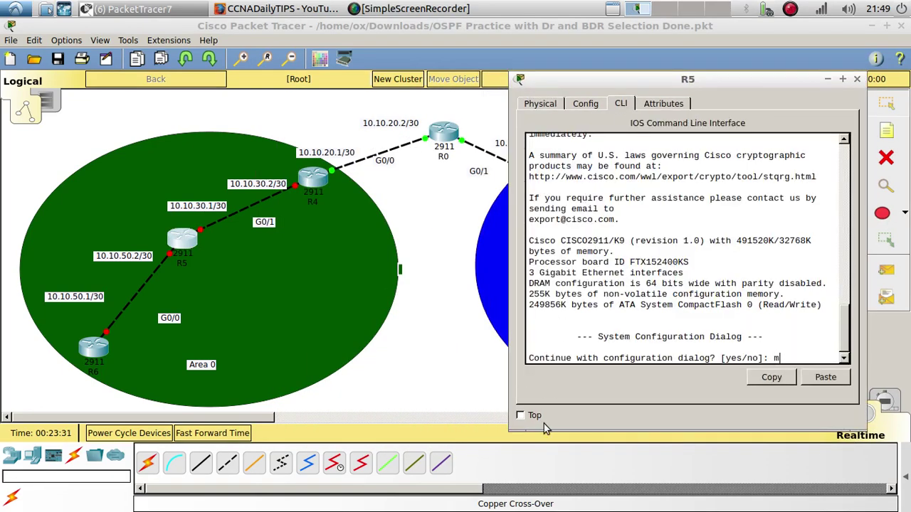
type("o")
key("Return")
key("Return")
Enter privileged mode and global configuration mode on R5
type("en")
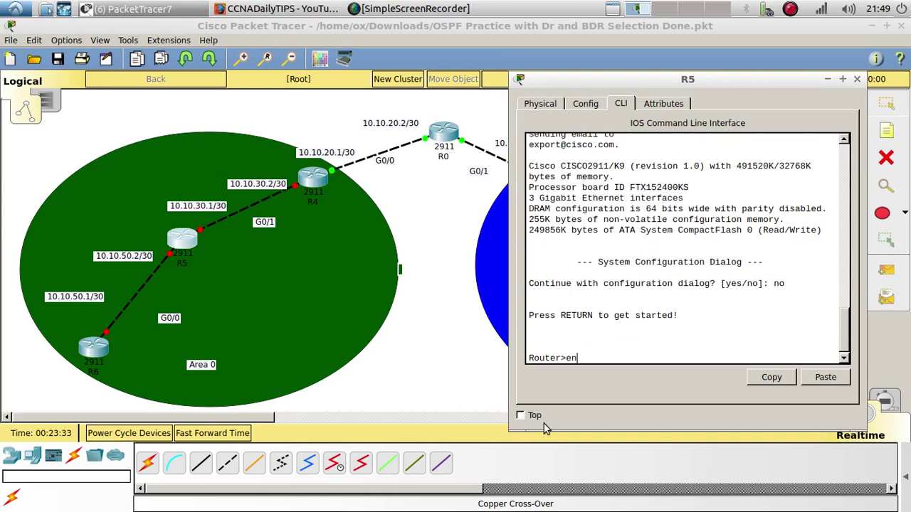
key("Return")
type("config t")
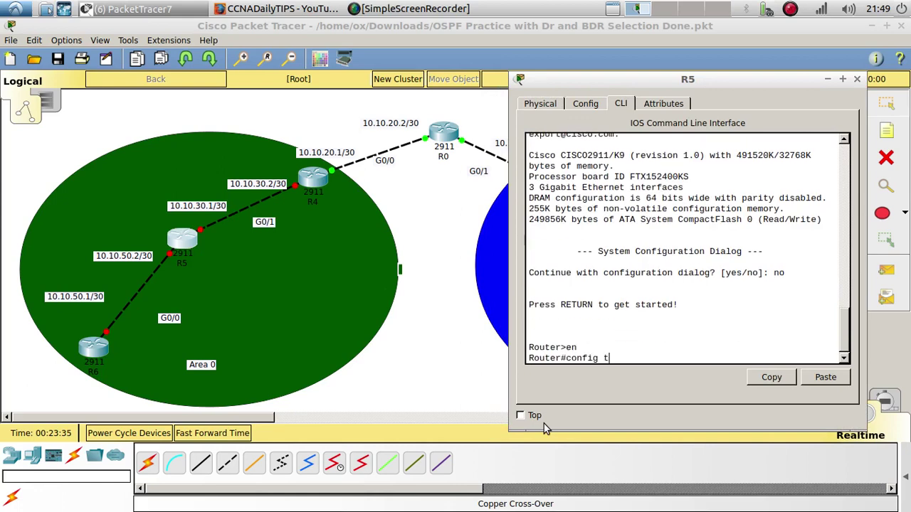
key("Return")
key("Return")
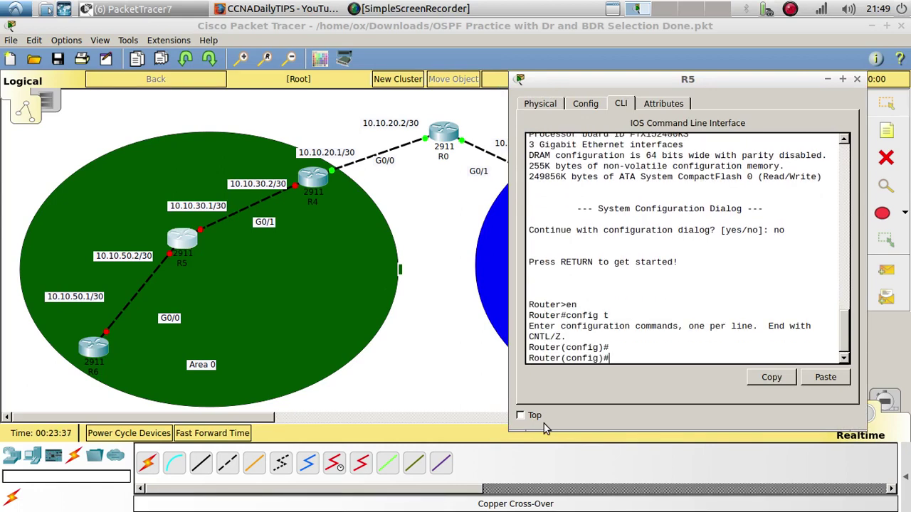
Set the router's hostname to R5
type("int")
key("BackSpace")
key("BackSpace")
type("hos")
key("BackSpace")
type("s")
key("Tab")
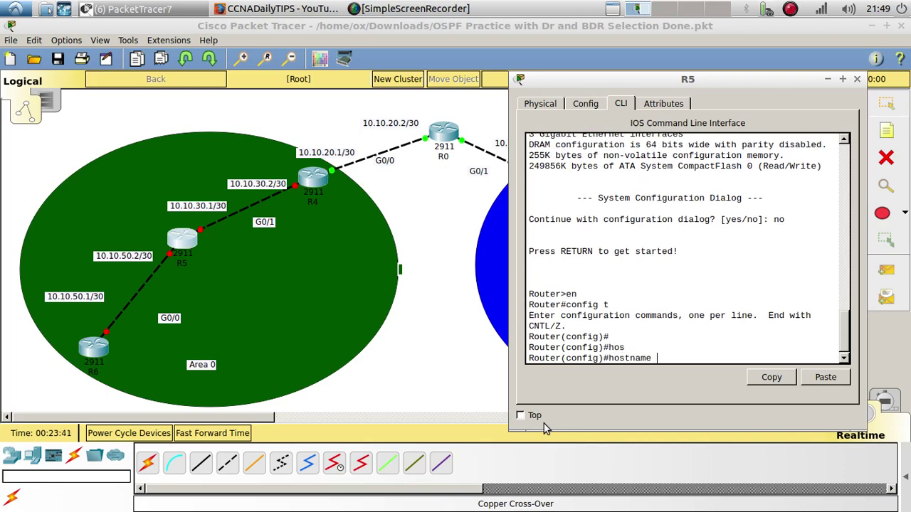
type("R5")
key("Return")
key("Return")
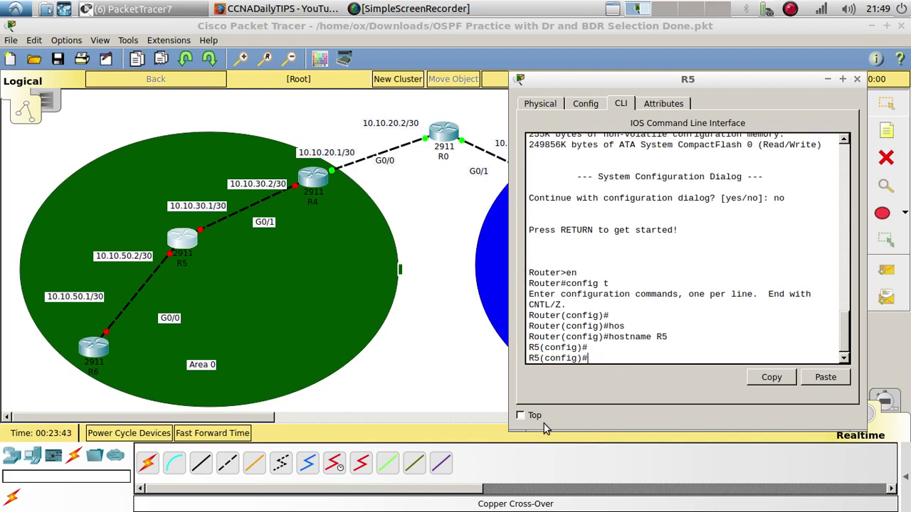
Assign IP address 10.10.30.1 with mask 255.255.255.252 to interface g0/1 on R5
type("int g0/1")
key("Return")
type("ip a")
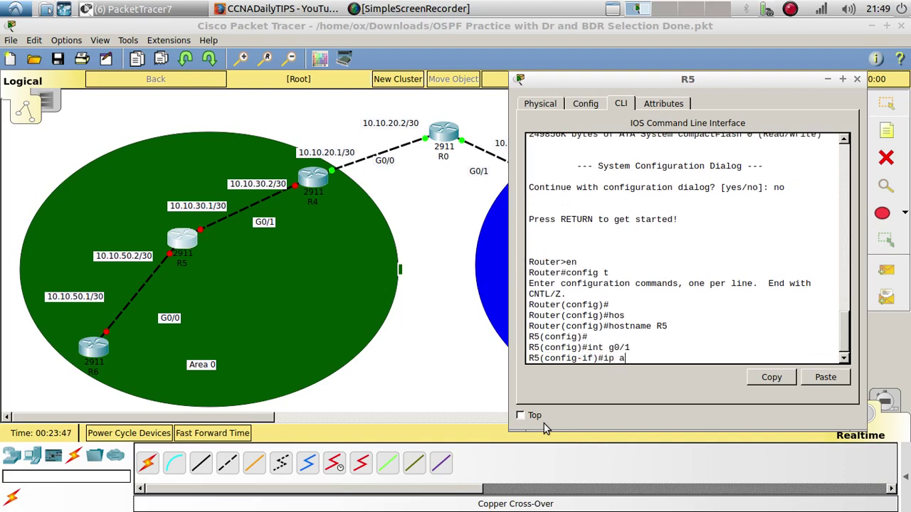
type("d")
key("Tab")
type("1")
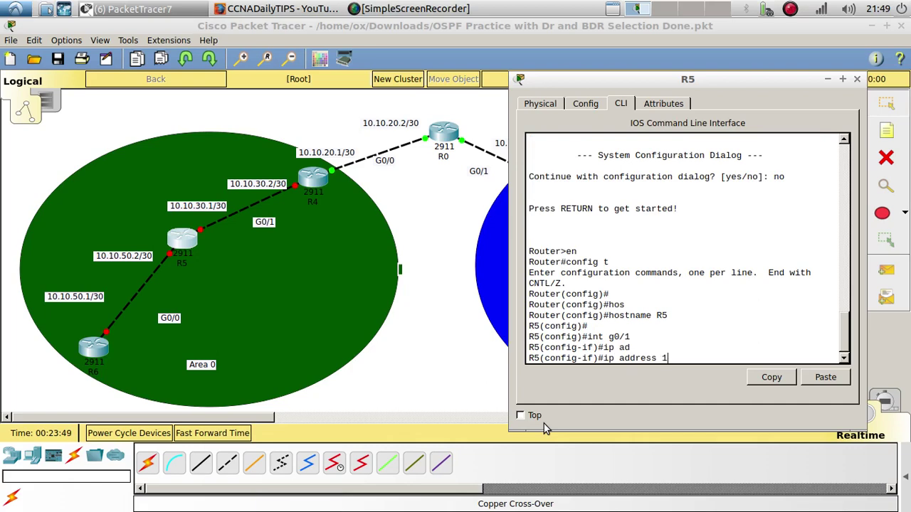
type("0.10.30.1 255.255.255.252")
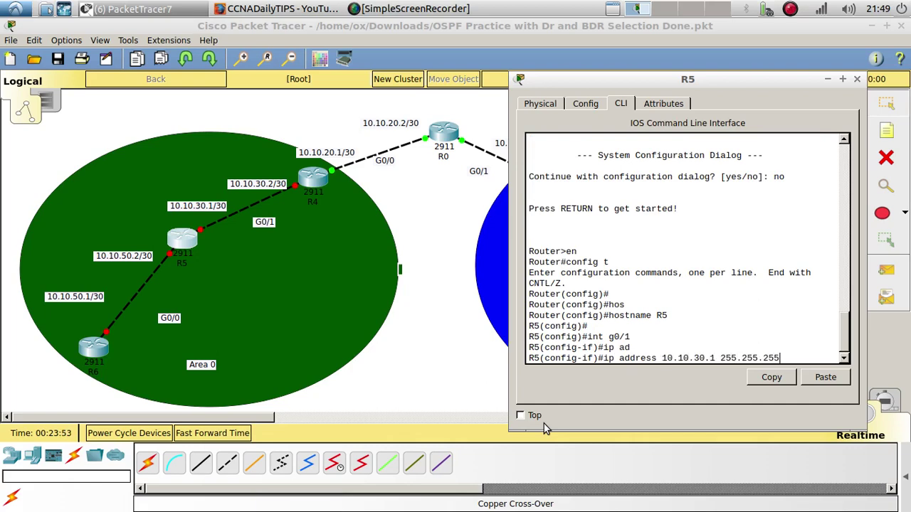
key("Return")
Enable interface g0/1 on R5 with no shutdown
type("no shu")
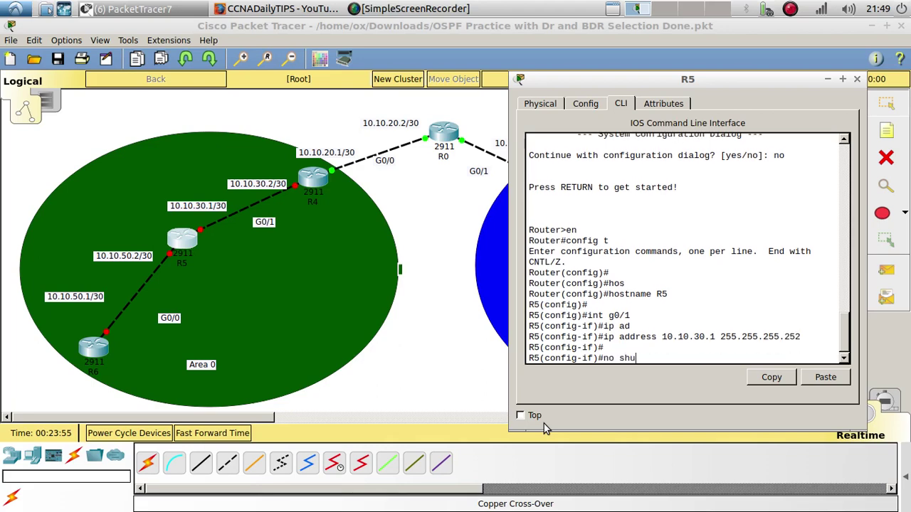
key("Tab")
key("Return")
key("Return")
key("Return")
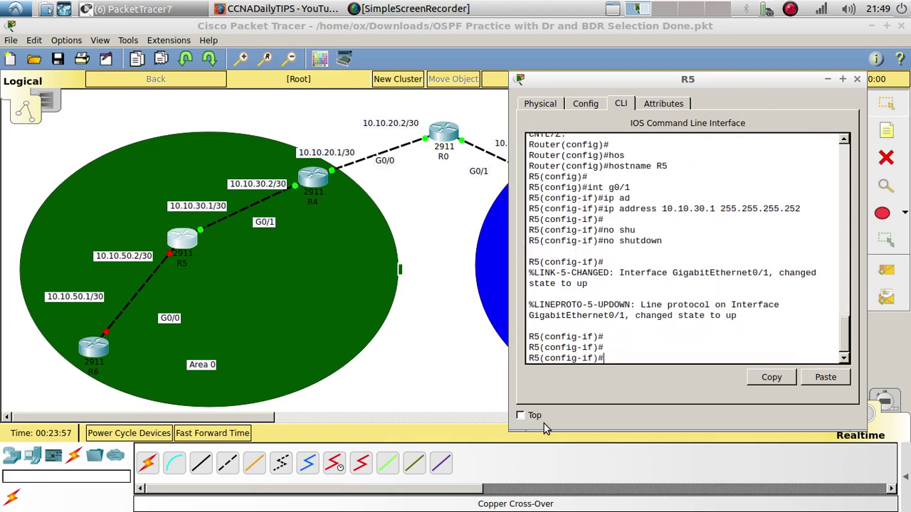
Switch to interface g0/0 on R5 and assign it IP address 10.10.50.2 with mask 255.255.255.252
key("Up")
key("Up")
key("Up")
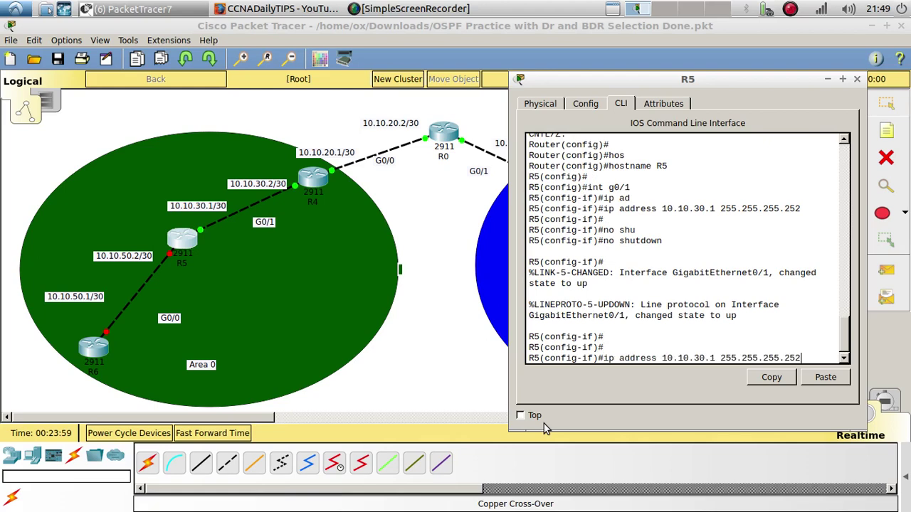
key("BackSpace")
type("0/")
key("Return")
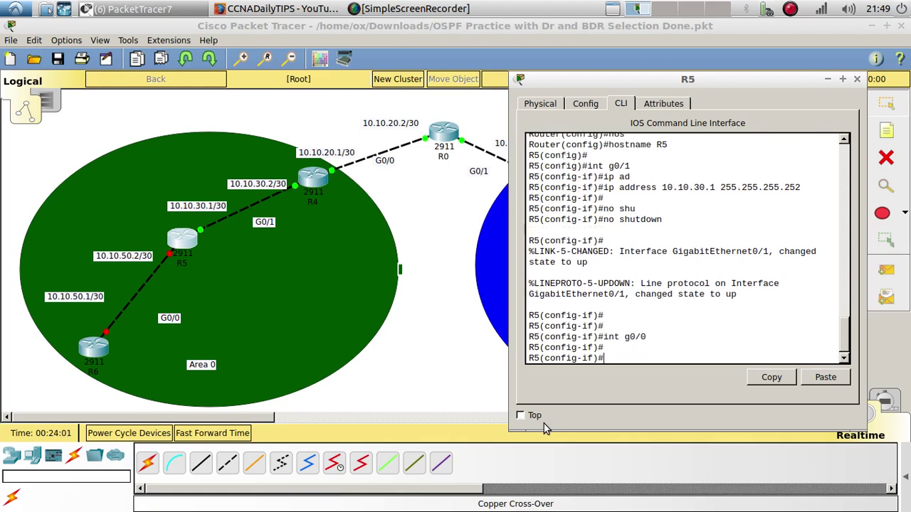
key("Up")
key("Up")
key("Up")
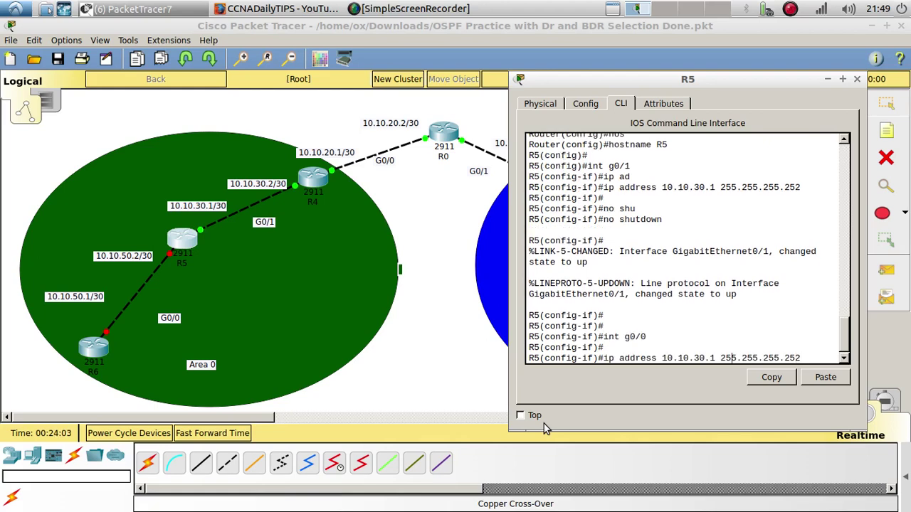
key("BackSpace")
key("BackSpace")
key("BackSpace")
key("BackSpace")
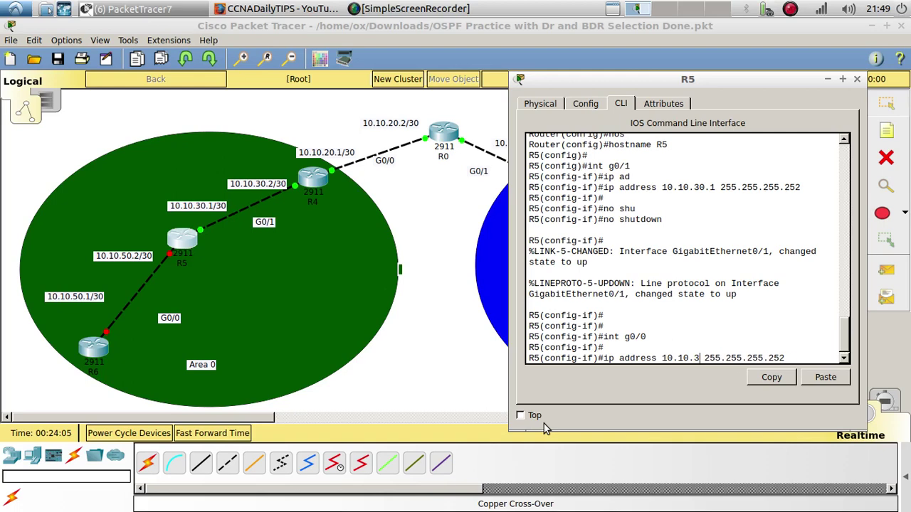
type("50.2")
key("Return")
key("Return")
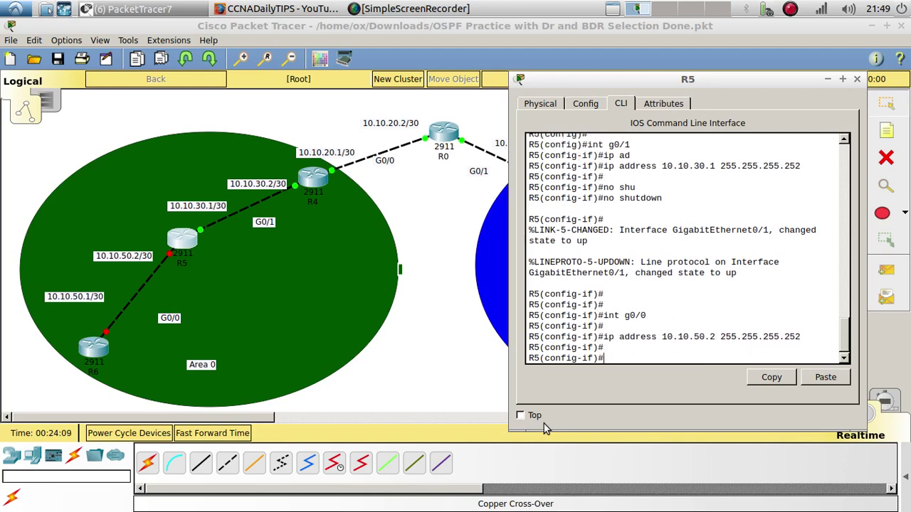
Enable interface g0/0 on R5 with no shutdown
type("no shu")
key("Tab")
key("Return")
key("Return")
key("Return")
key("Return")
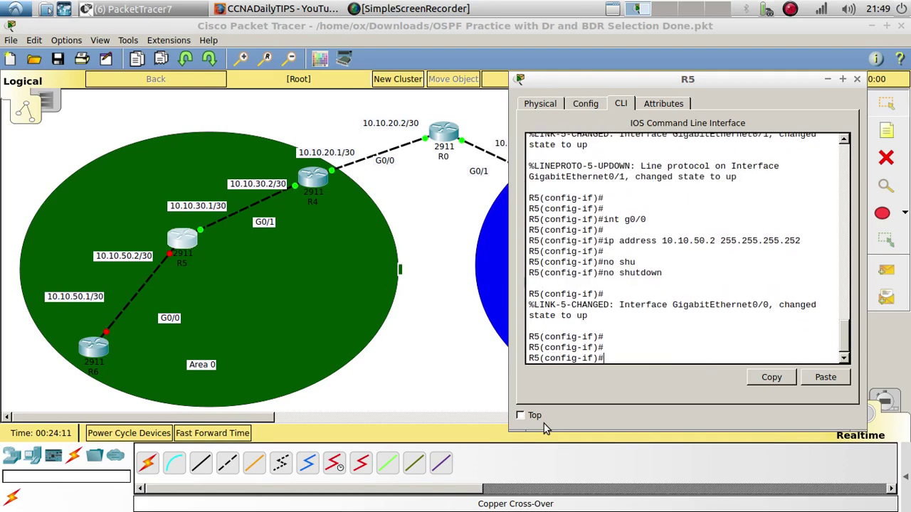
Open R6's command line beside the Area 0 routers and answer no to the initial configuration dialog
left_click(96, 340)
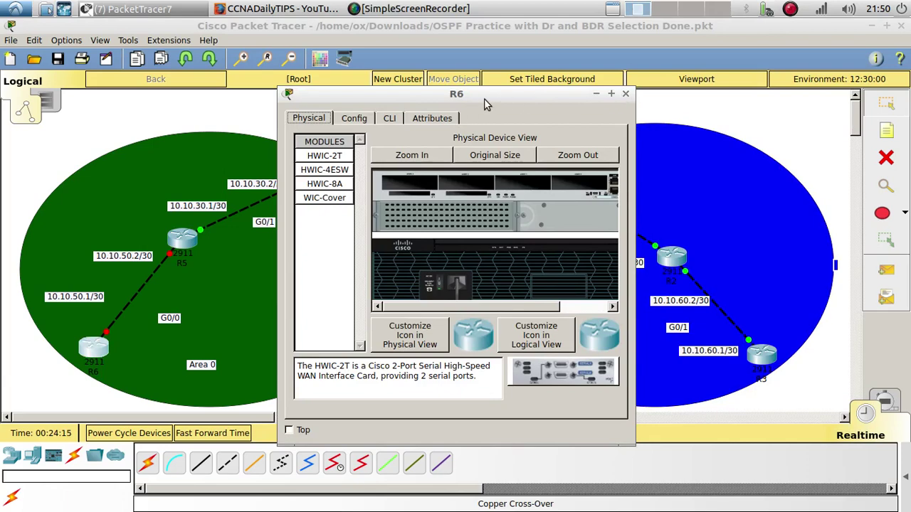
left_click_drag(465, 97, 673, 77)
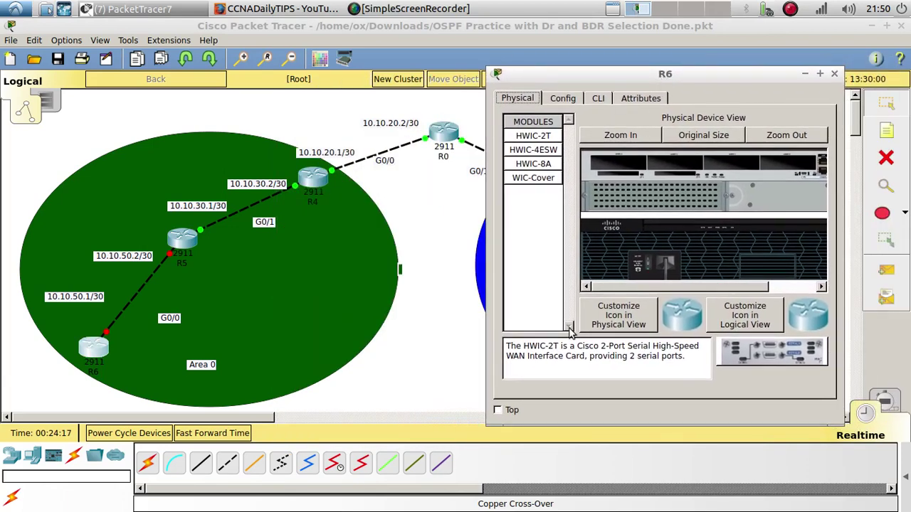
left_click_drag(494, 420, 377, 431)
left_click(490, 98)
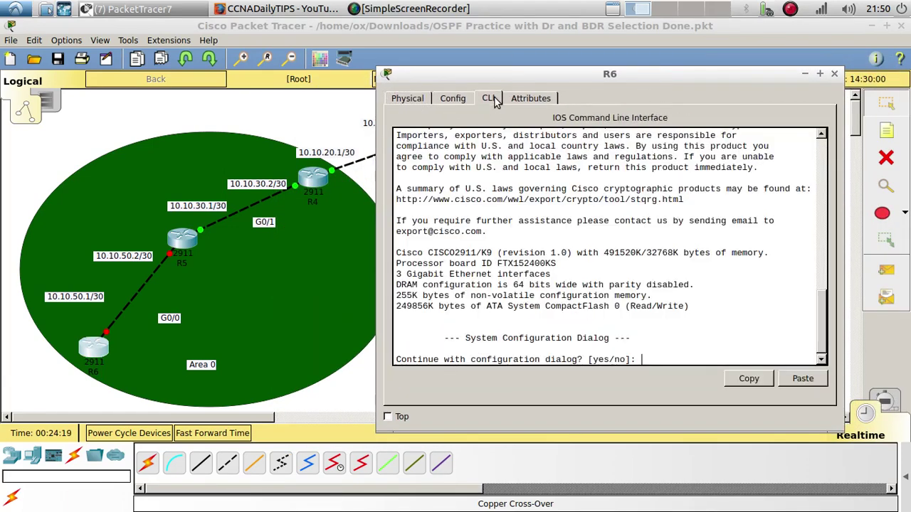
type("no")
key("Return")
key("Return")
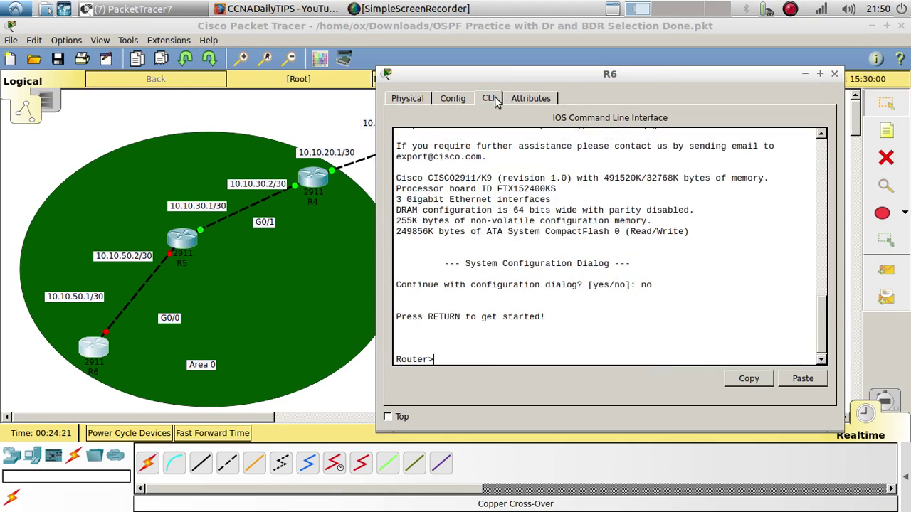
Enter privileged mode and global configuration mode on R6
type("en")
key("Return")
type("config t")
key("Return")
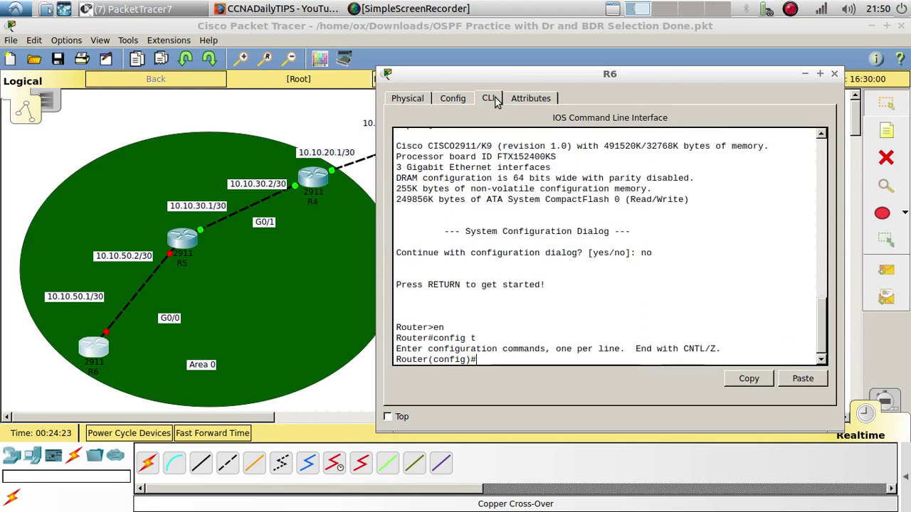
Set the router's hostname to R6
type("int")
key("BackSpace")
key("BackSpace")
key("BackSpace")
type("hos")
key("Tab")
type("R6")
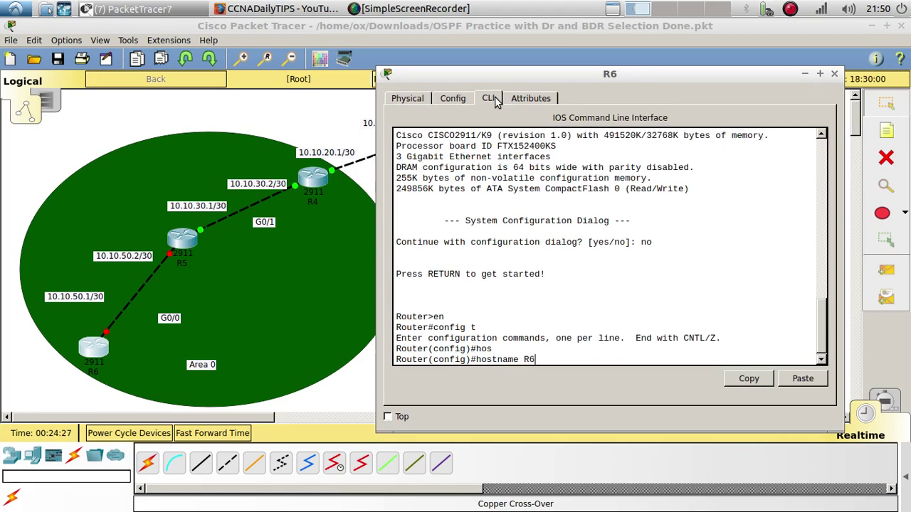
key("Return")
key("Return")
Assign IP address 10.10.50.1 with mask 255.255.255.252 to interface g0/0 on R6
type("int g0/0")
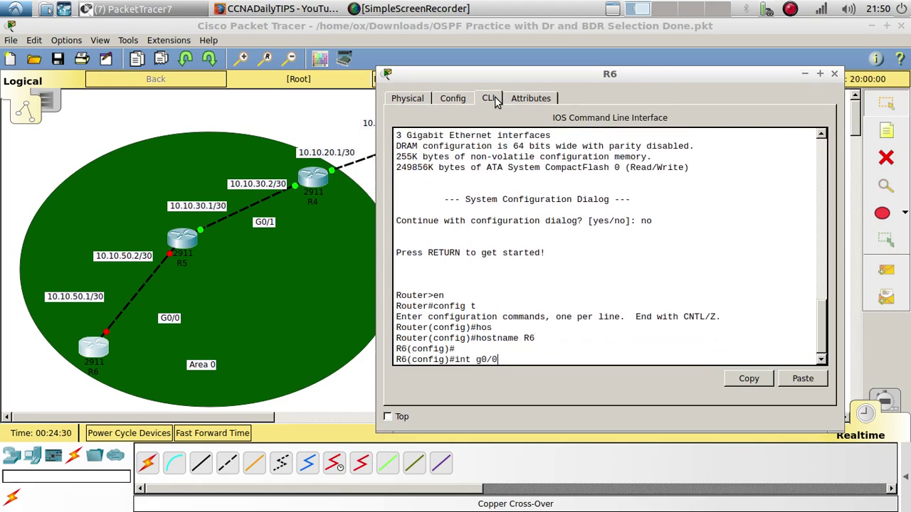
key("Return")
type("ip add")
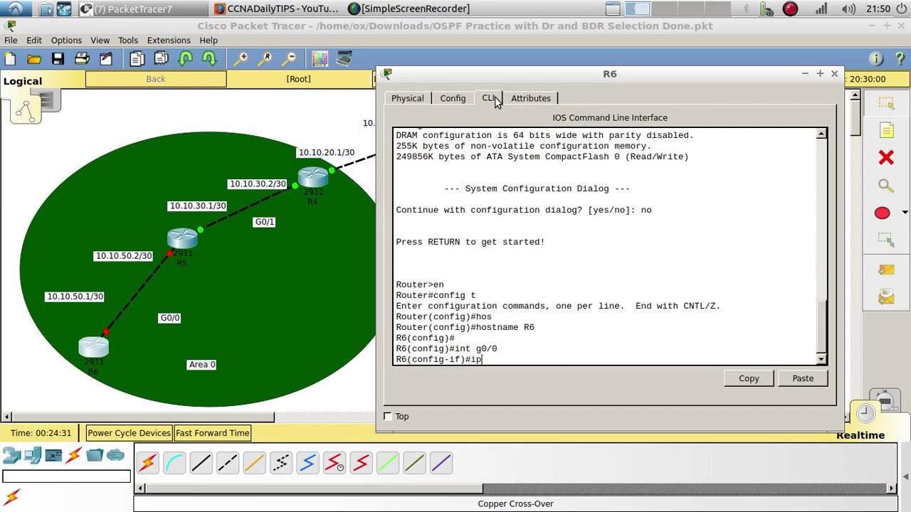
key("Tab")
type("10")
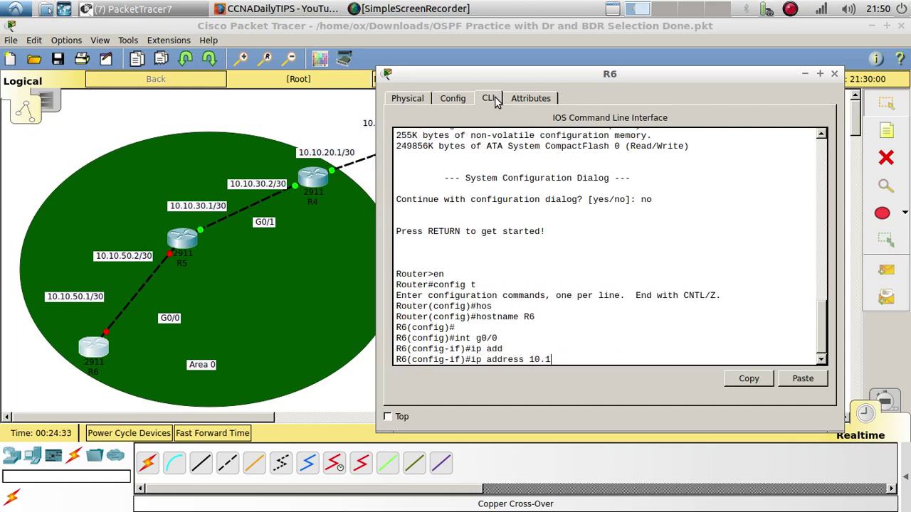
type(".10.50.1 255.255.255.252")
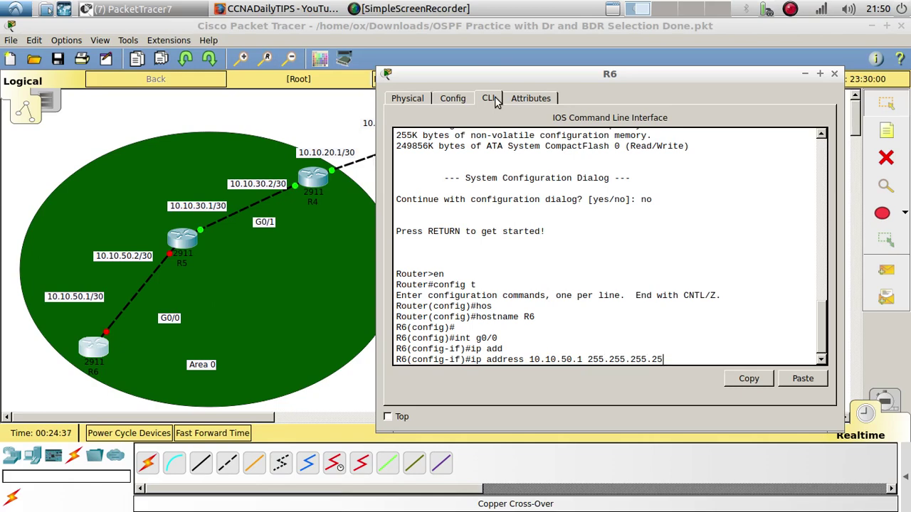
key("Return")
key("Return")
Enable interface g0/0 on R6 with no shutdown and close the router's window
type("no shu")
key("Tab")
key("Return")
key("Return")
key("Return")
key("Return")
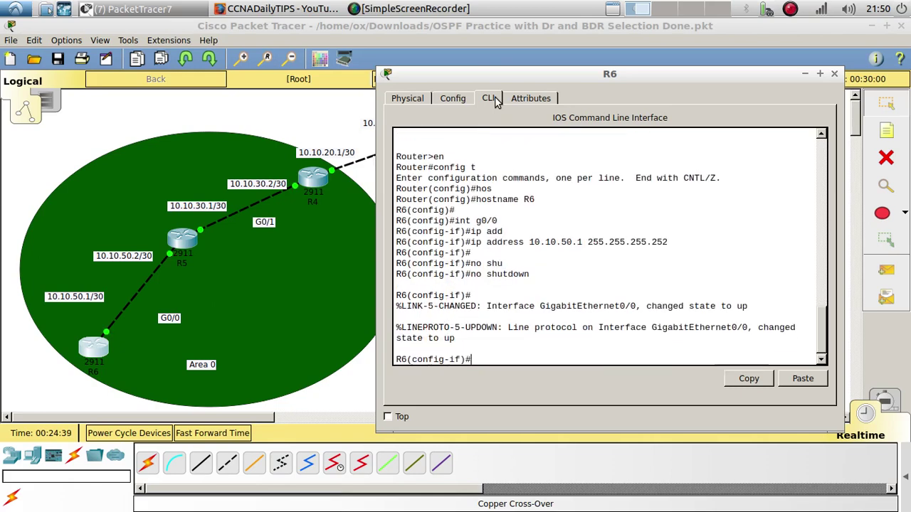
left_click_drag(498, 75, 275, 97)
left_click(611, 95)
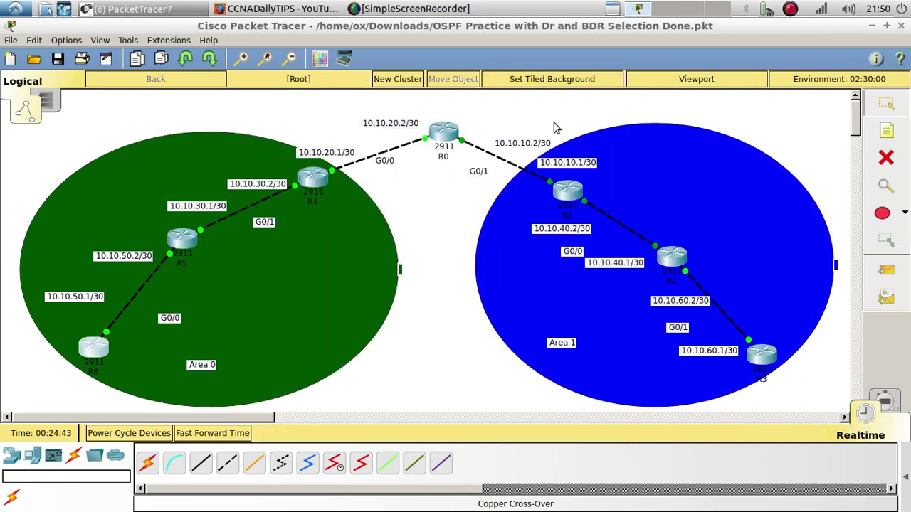
Open R0's command line, leave interface configuration and start OSPF routing process 1
left_click(454, 138)
key("Return")
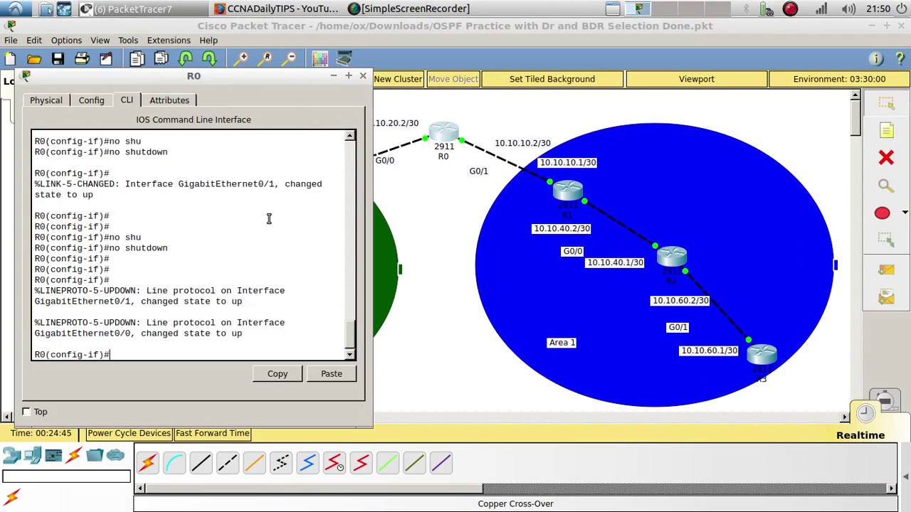
key("Return")
type("exit")
key("Return")
type("r")
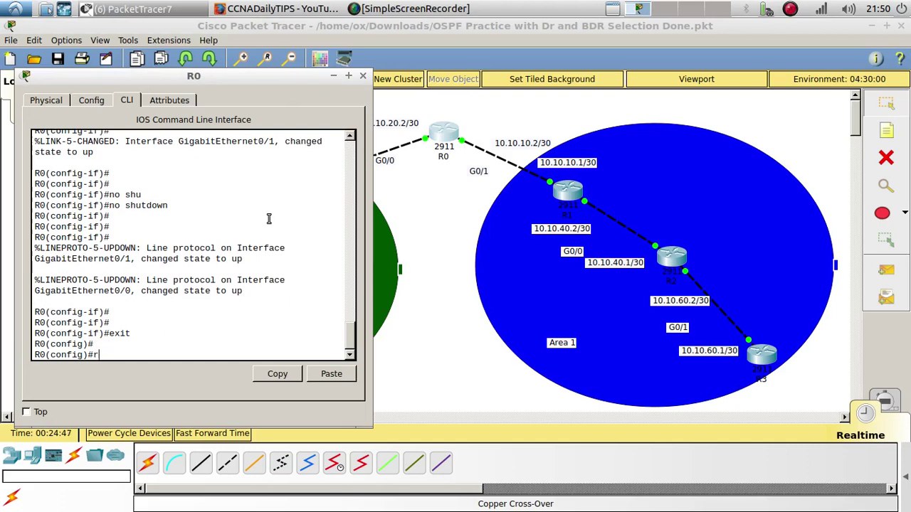
type("outer o")
key("Tab")
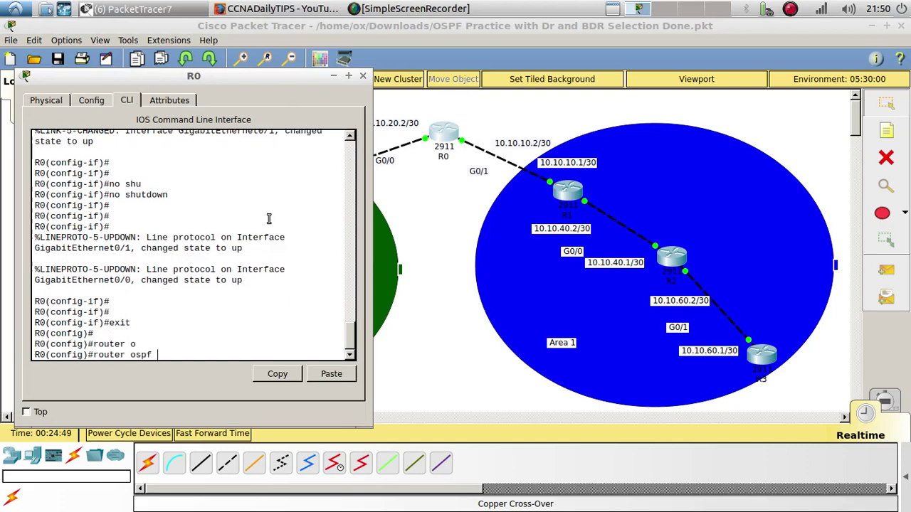
type("1")
key("Return")
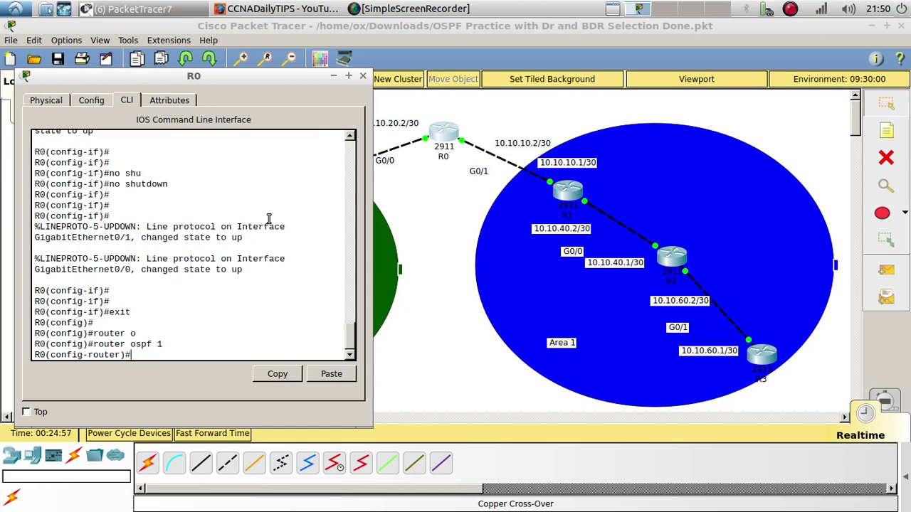
Advertise network 10.10.10.0 with wildcard mask 0.0.0.3 in OSPF area 1 on R0
left_click_drag(167, 345, 158, 344)
left_click(151, 356)
type("net")
key("Tab")
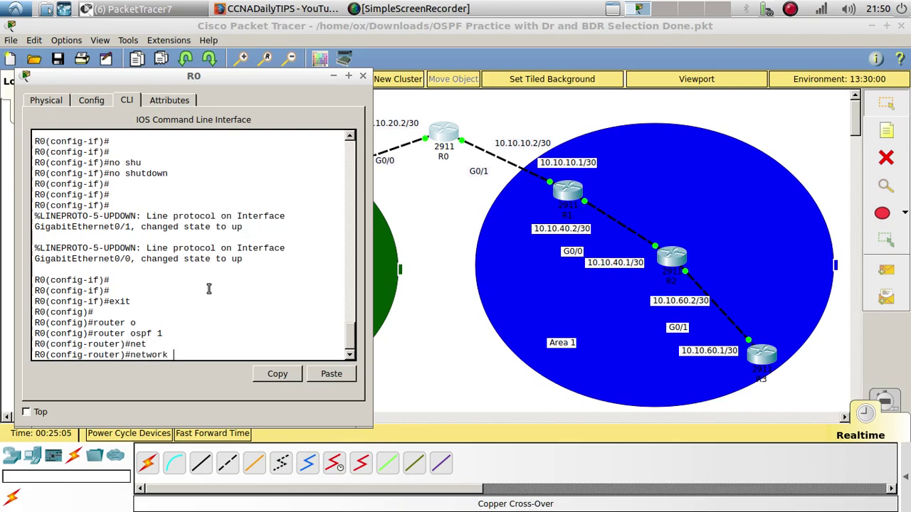
type("10.10.10.0 0.0.0.3 ")
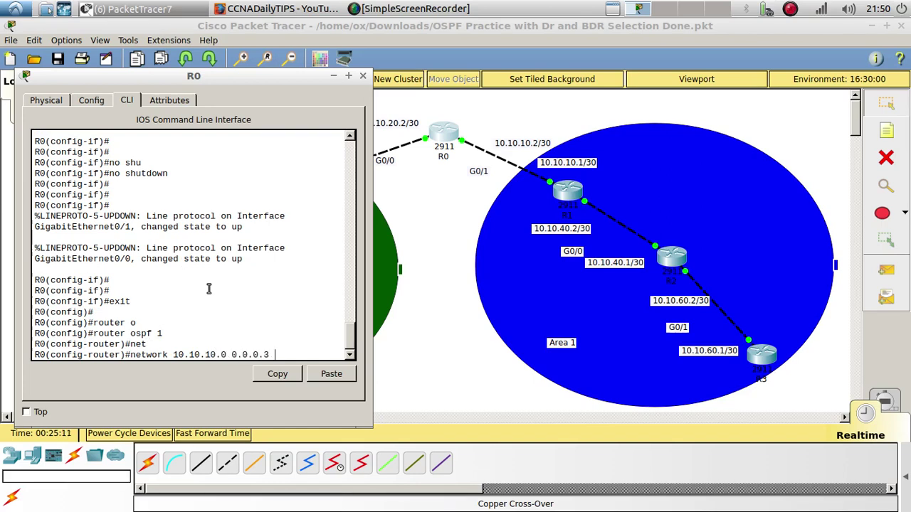
type("a")
key("Tab")
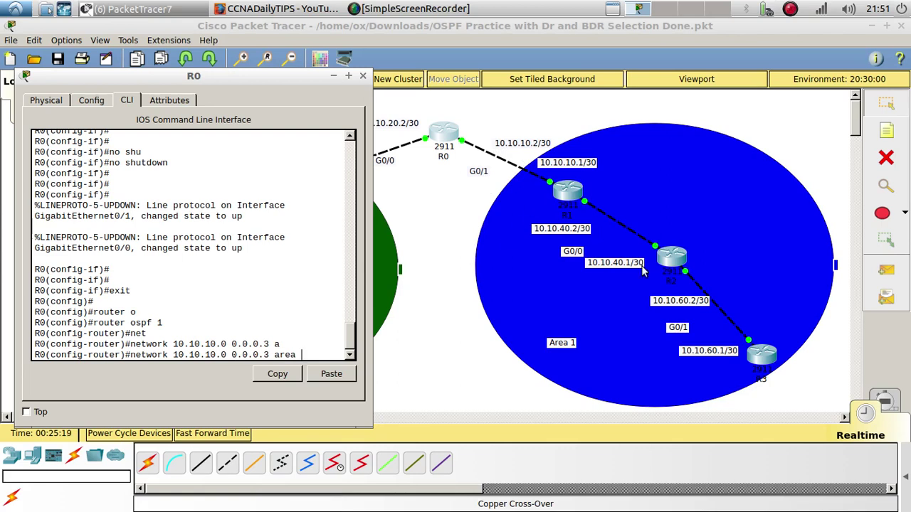
key("Return")
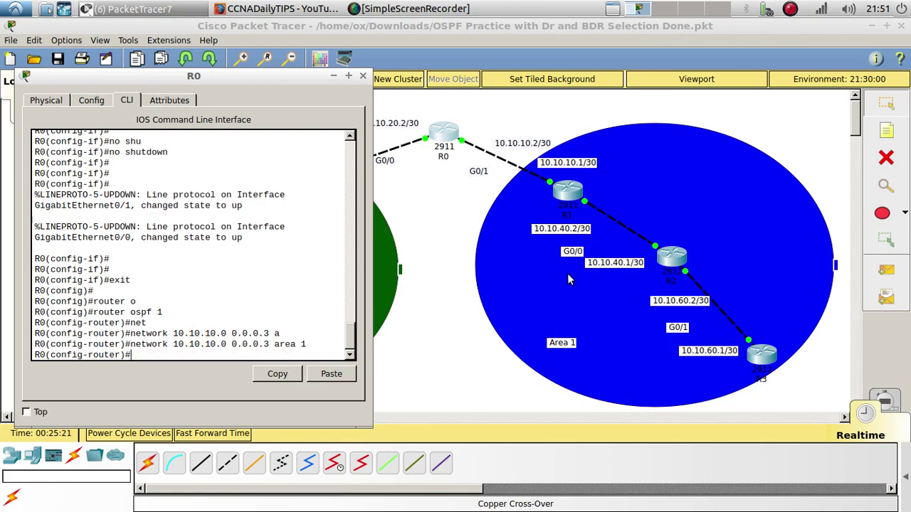
Advertise network 10.10.20.0 with wildcard mask 0.0.0.3 in OSPF area 0 on R0
key("Up")
key("Up")
key("Up")
key("Up")
key("Down")
key("Down")
key("Down")
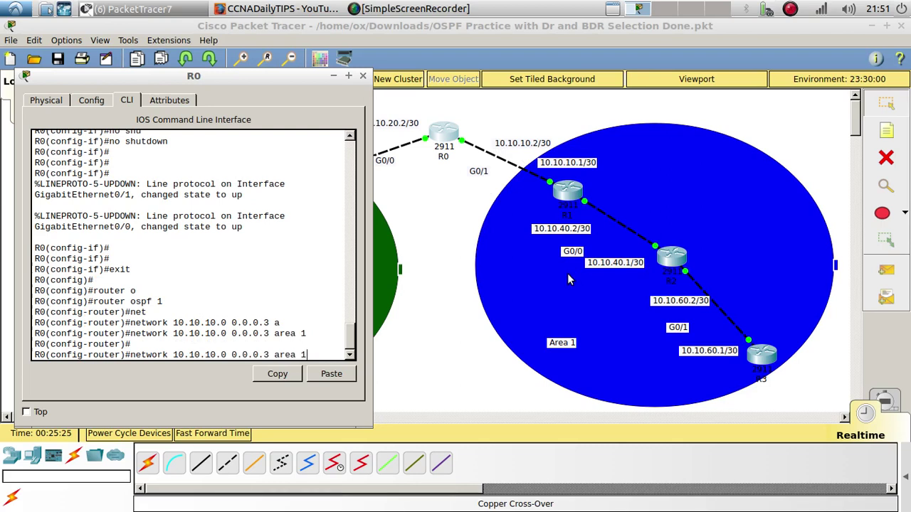
key("BackSpace")
type("0")
key("Left")
key("Left")
key("Left")
key("Left")
key("Left")
key("Left")
key("Left")
key("Left")
key("Left")
key("Left")
key("Left")
key("Left")
key("Left")
key("Left")
key("Left")
key("Left")
key("Left")
key("Left")
key("BackSpace")
type("2")
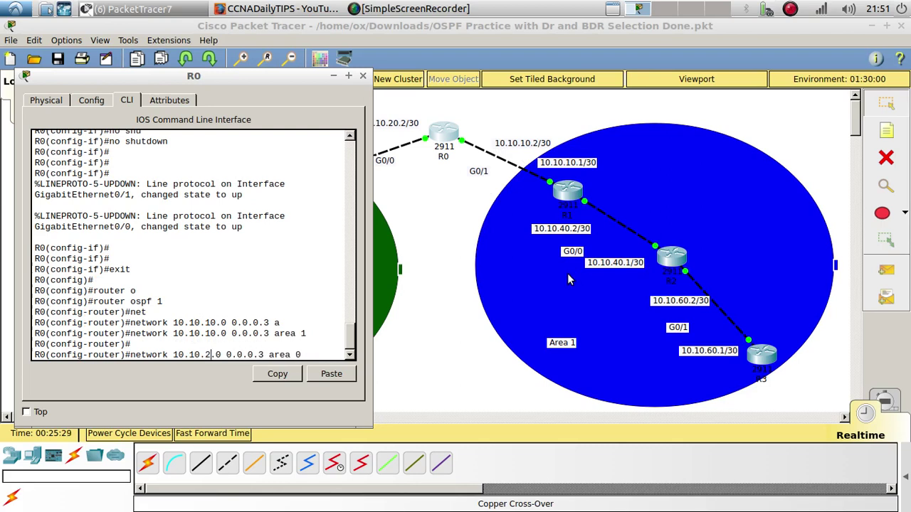
key("Return")
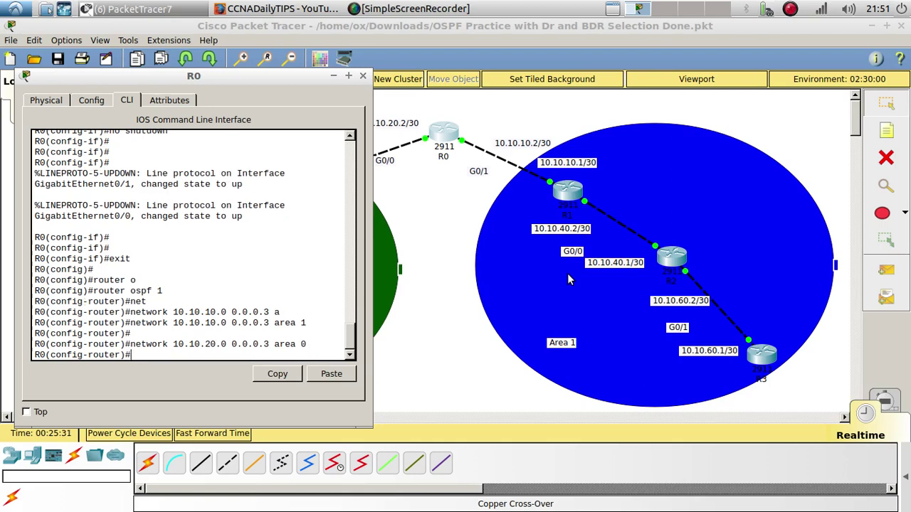
Open R1's command line and leave interface configuration for global configuration mode
left_click(569, 193)
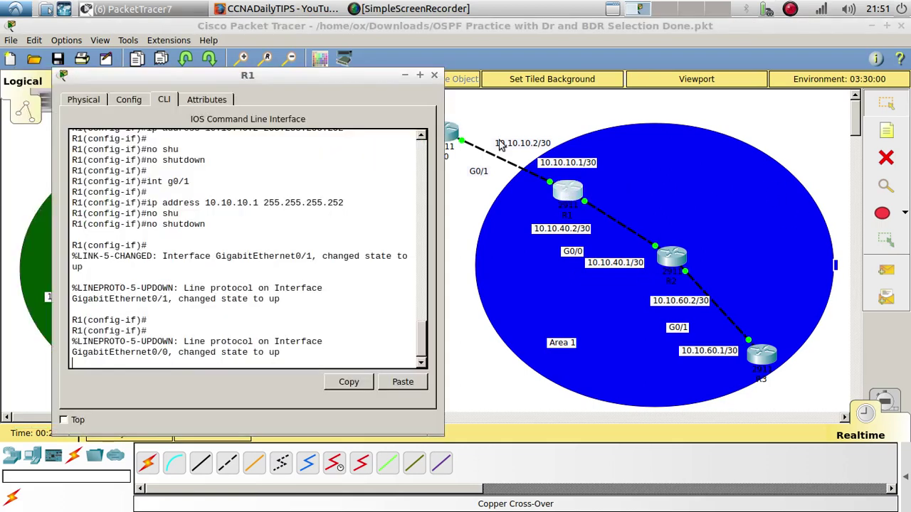
key("Return")
key("Return")
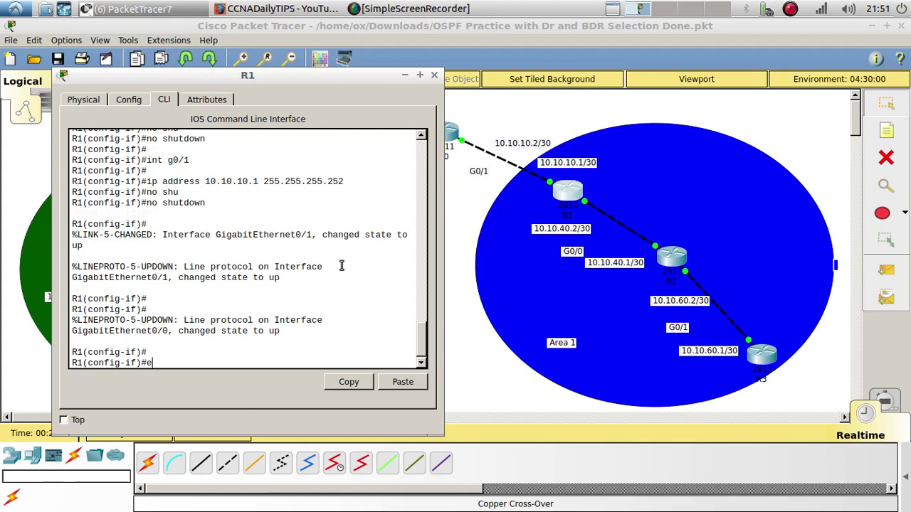
type("exi")
key("Return")
key("Return")
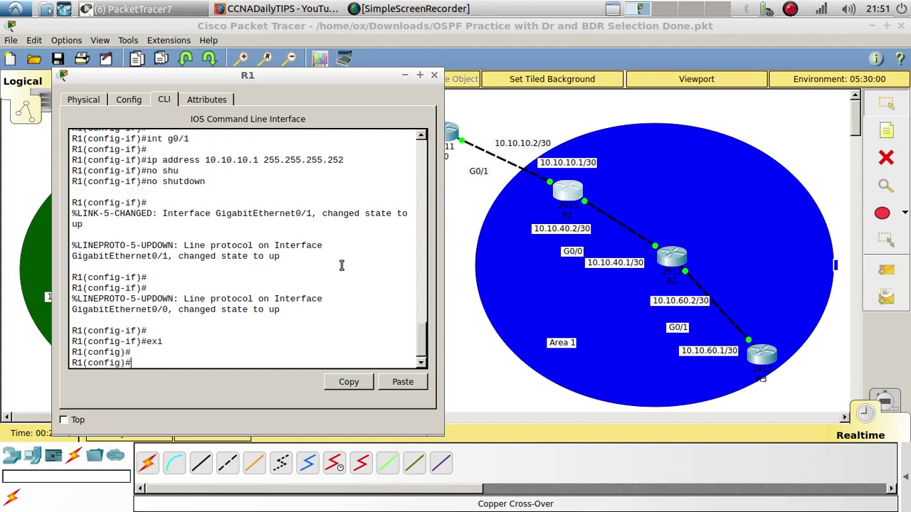
Start OSPF routing process 1 on R1
type("route")
key("Tab")
type("io")
key("Tab")
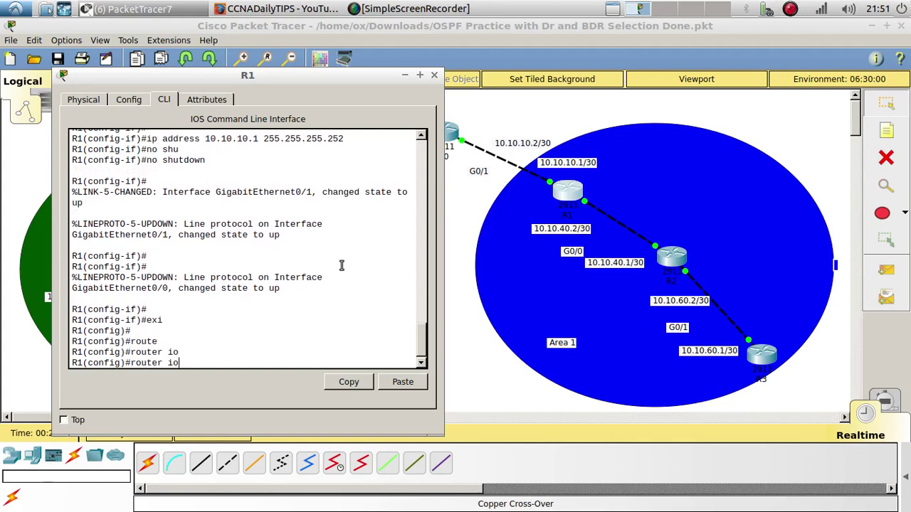
key("BackSpace")
key("BackSpace")
key("Tab")
type("i")
key("Tab")
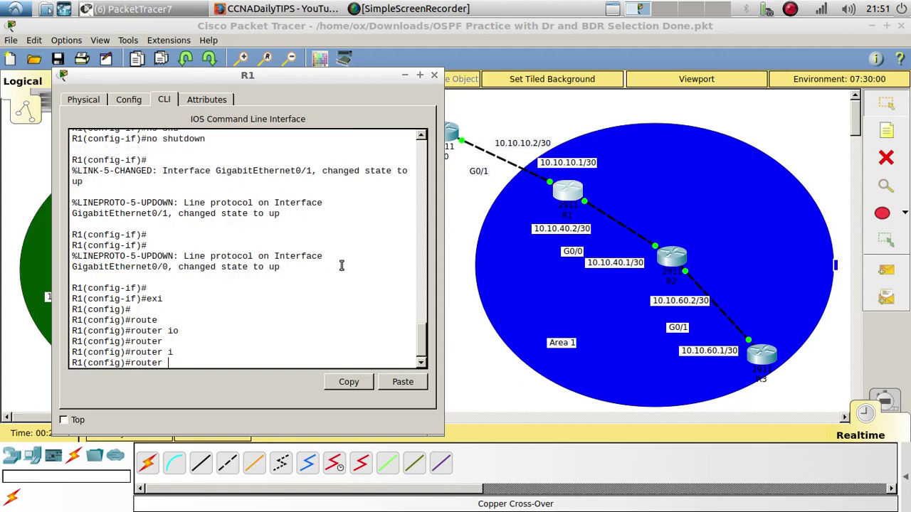
type("o")
key("Tab")
type("1")
key("Return")
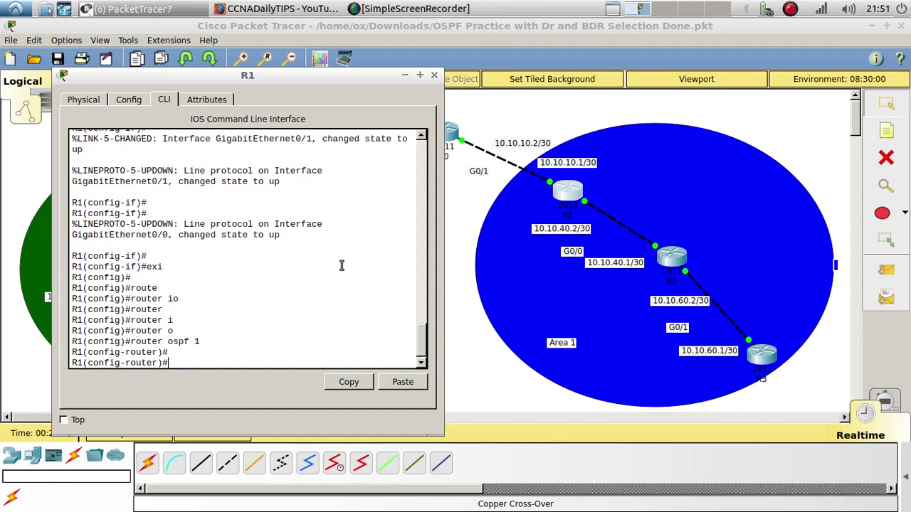
Advertise network 10.10.10.0 with wildcard mask 0.0.0.3 in OSPF area 1 on R1
type("net")
key("Tab")
type("10.10.1")
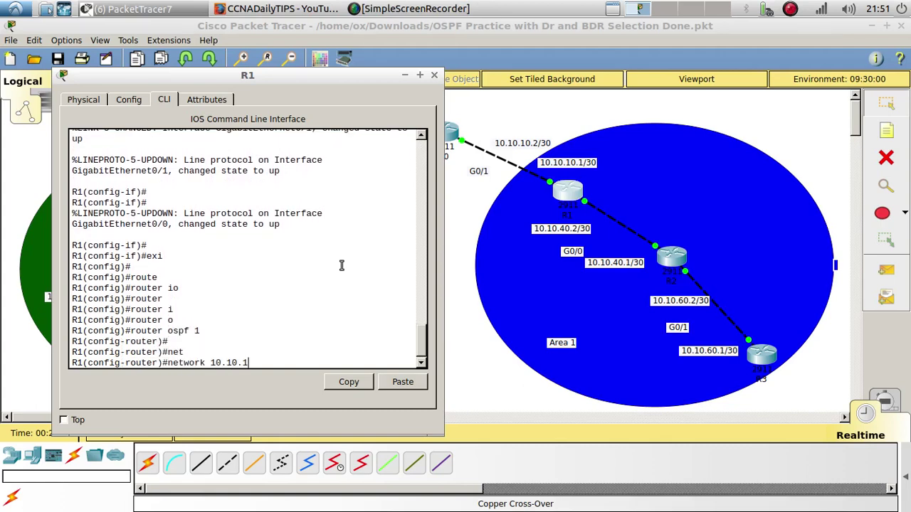
type("0.0 0.0.0.3 a")
key("Tab")
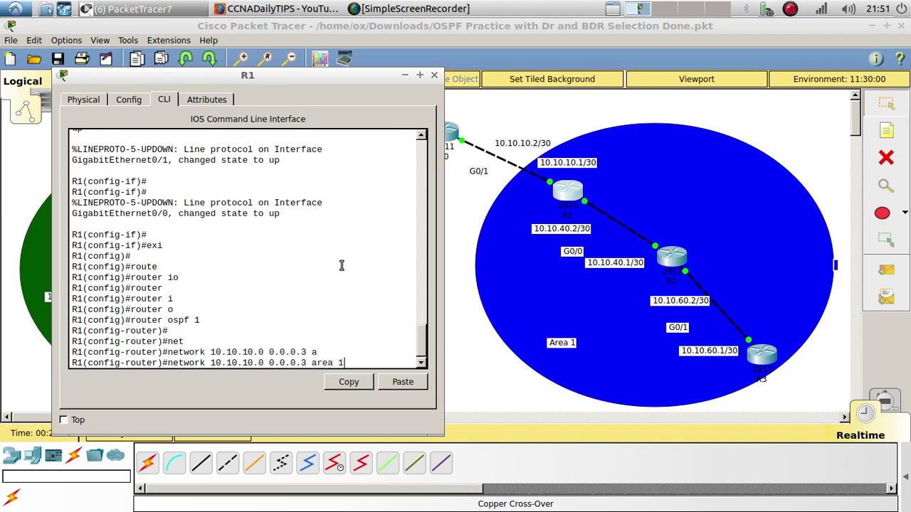
key("Return")
key("Return")
key("Return")
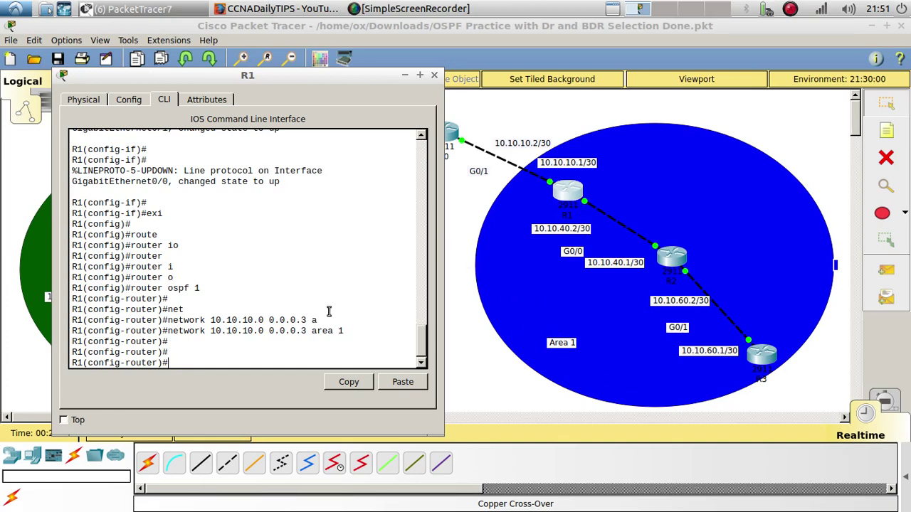
Advertise network 10.10.40.0 with wildcard mask 0.0.0.3 in OSPF area 1 on R1, reusing the previous network command
key("Up")
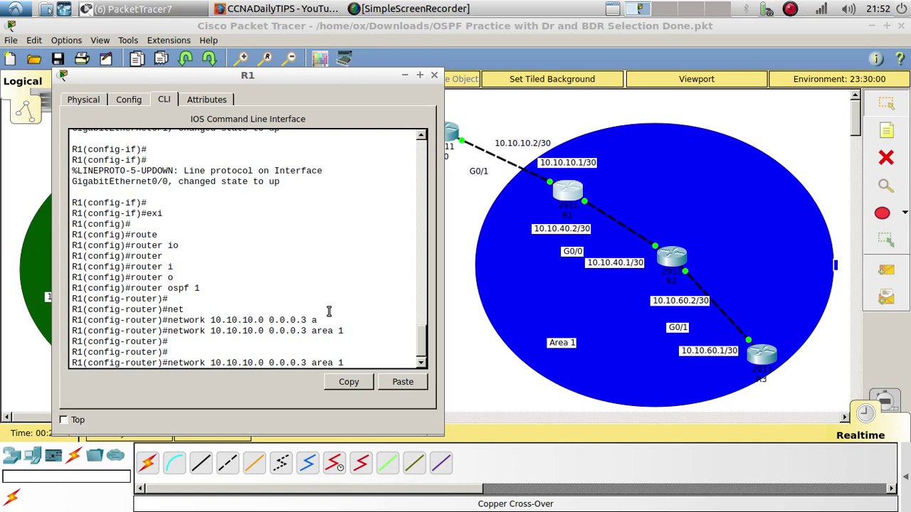
key("Left")
key("Left")
key("Left")
key("Left")
key("Left")
key("Left")
key("Left")
key("Left")
key("Left")
key("Left")
key("Left")
key("Left")
key("Left")
key("Left")
key("Left")
key("Left")
key("Left")
key("Left")
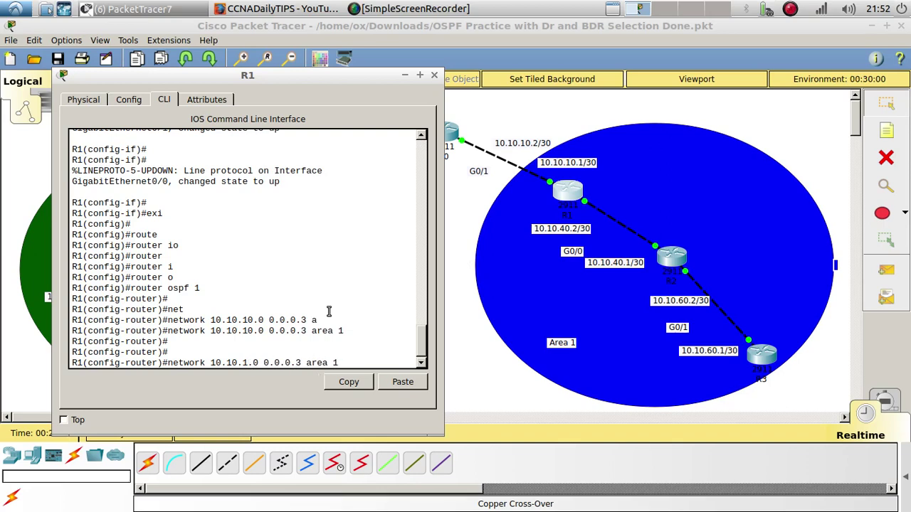
key("BackSpace")
type("4")
key("Return")
key("Return")
key("Return")
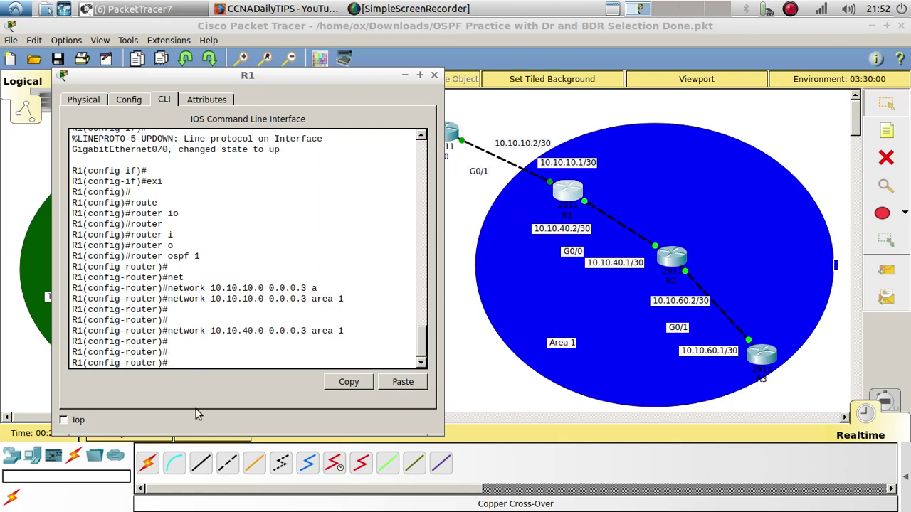
Bring up R0's command line and examine the OSPF adjacency message and its neighbor address
left_click(214, 446)
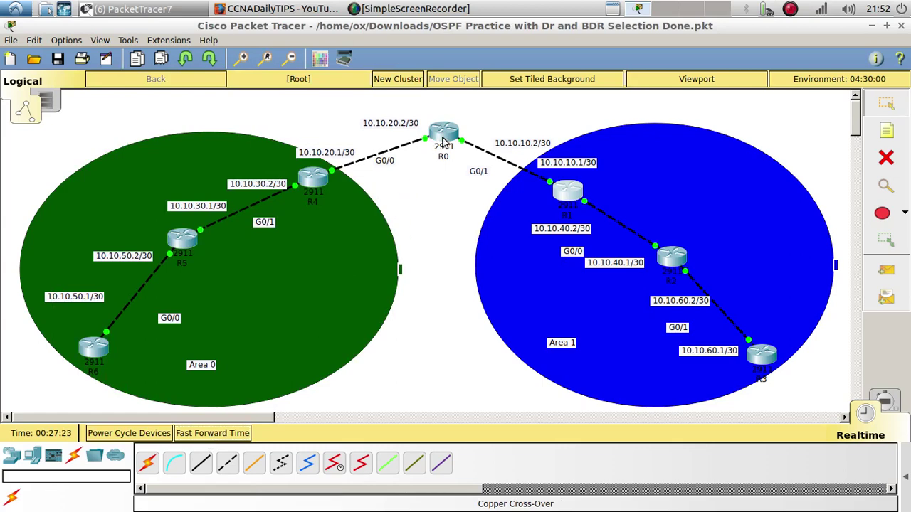
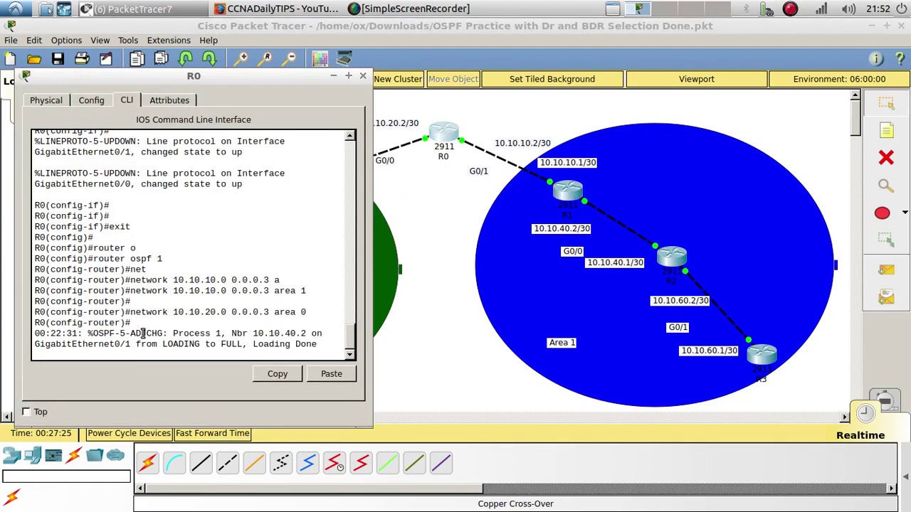
left_click_drag(93, 333, 273, 351)
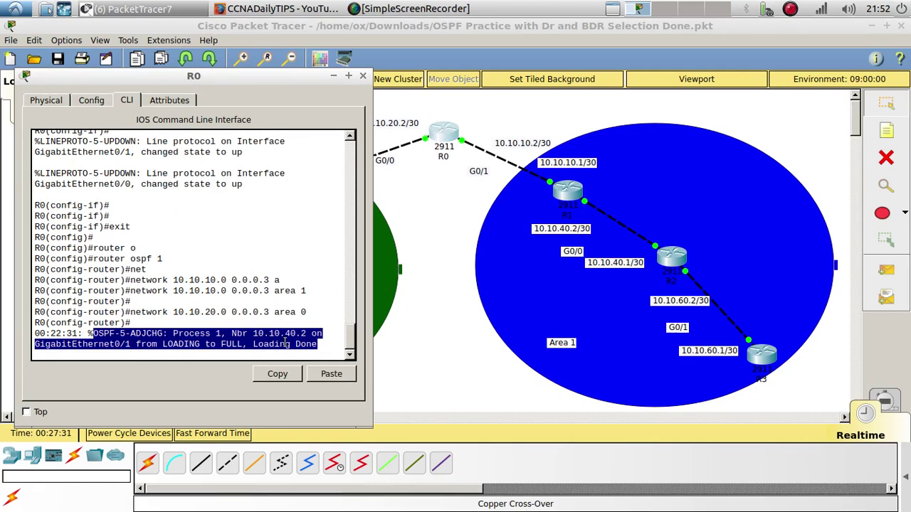
left_click_drag(253, 333, 306, 333)
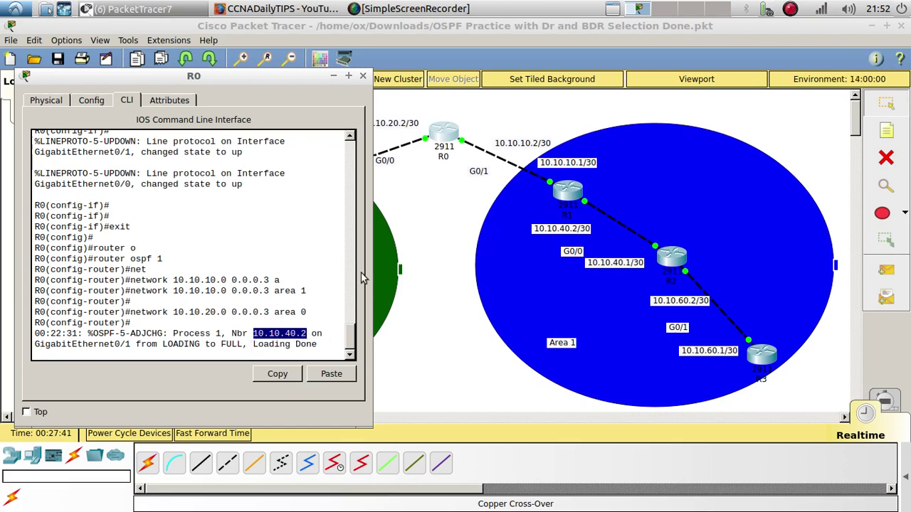
Open R2's command line and leave interface configuration for global configuration mode
left_click(654, 252)
key("Return")
key("Return")
key("Return")
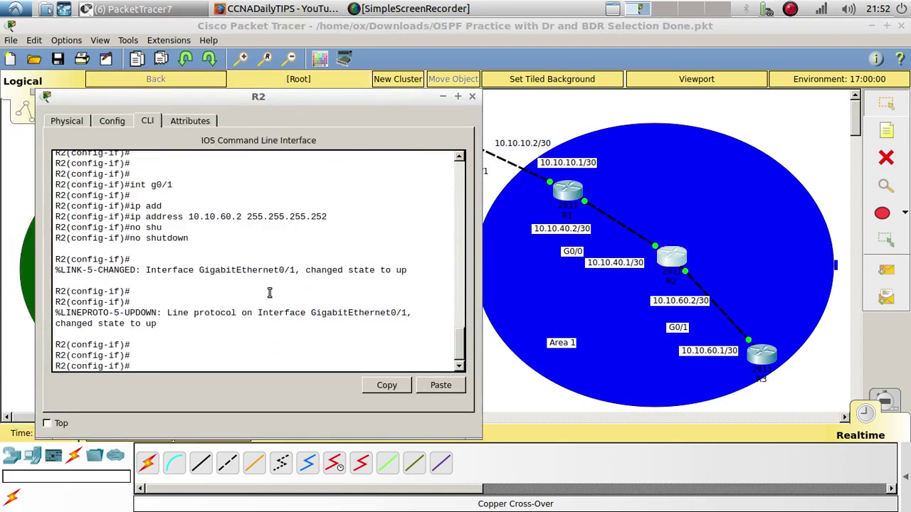
type("exi")
key("Return")
key("Return")
Start OSPF routing process 1 on R2
type("rou")
key("Tab")
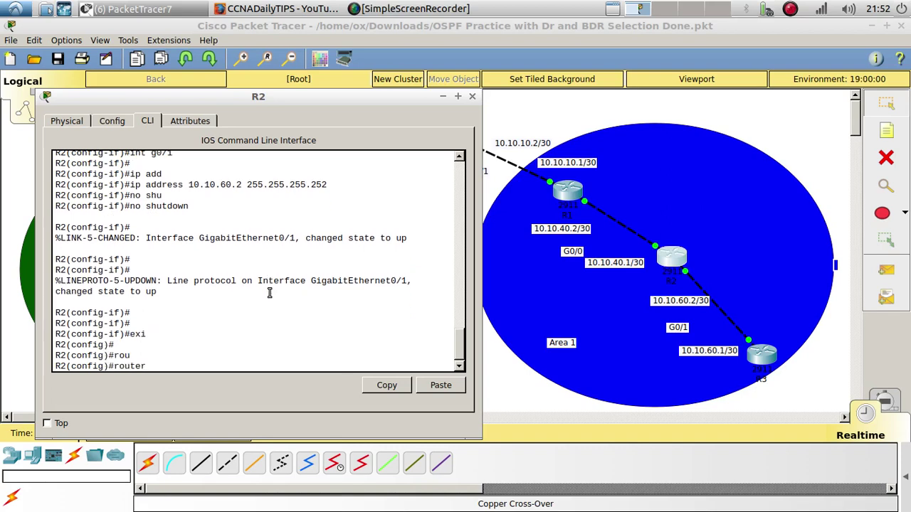
type("o")
key("Tab")
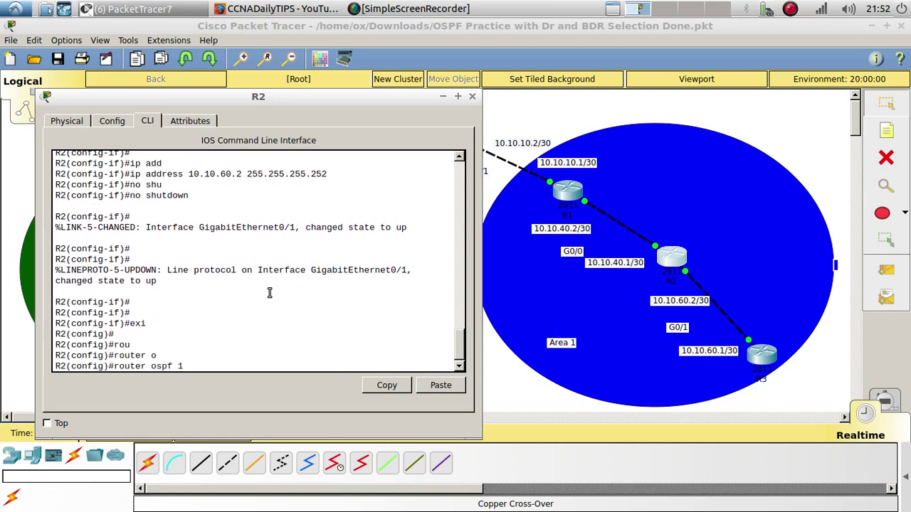
type("1")
key("Return")
key("Return")
Advertise network 10.10.40.0 with wildcard mask 0.0.0.3 in OSPF area 1 on R2
type("net")
key("Tab")
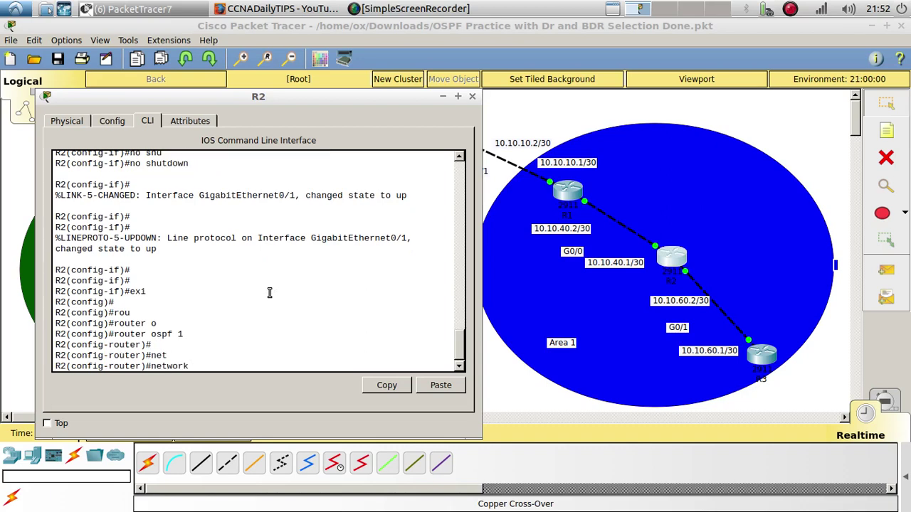
type("10.10.40.0 0.0.0.3 a")
key("Tab")
type("1")
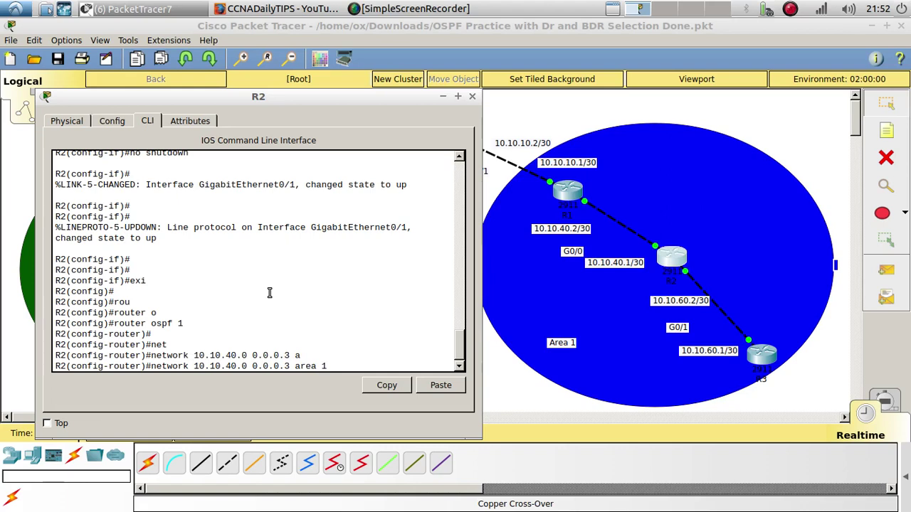
key("Return")
key("Return")
Advertise network 10.10.60.0 with wildcard mask 0.0.0.3 in OSPF area 1 on R2, reusing the previous network command
key("Up")
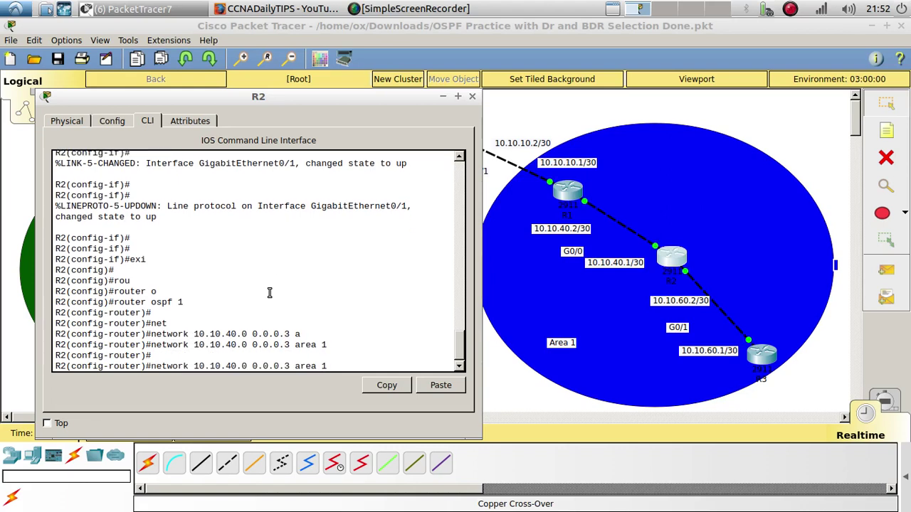
key("Left")
key("Left")
key("Left")
key("Left")
key("Left")
key("Left")
key("Left")
key("Left")
key("Left")
key("Left")
key("Left")
key("Left")
key("Left")
key("Left")
key("Left")
key("Left")
key("Left")
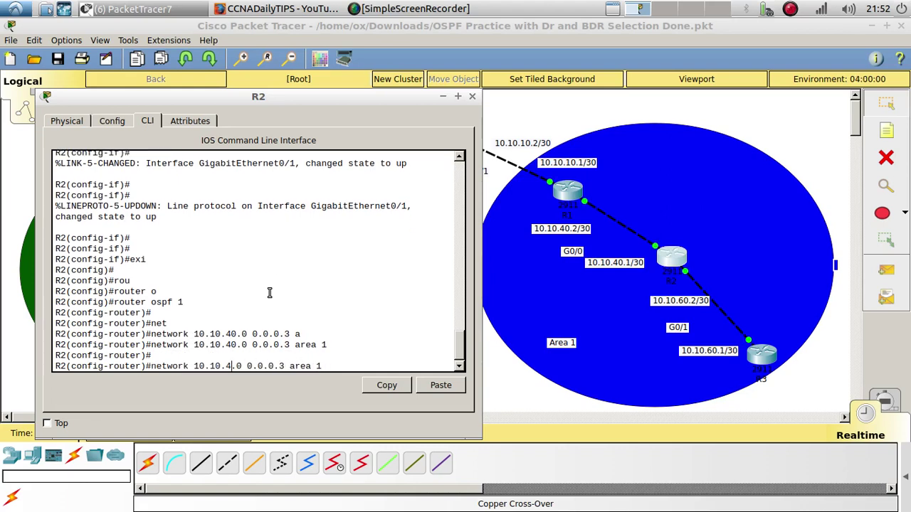
key("BackSpace")
key("BackSpace")
type("60")
key("Return")
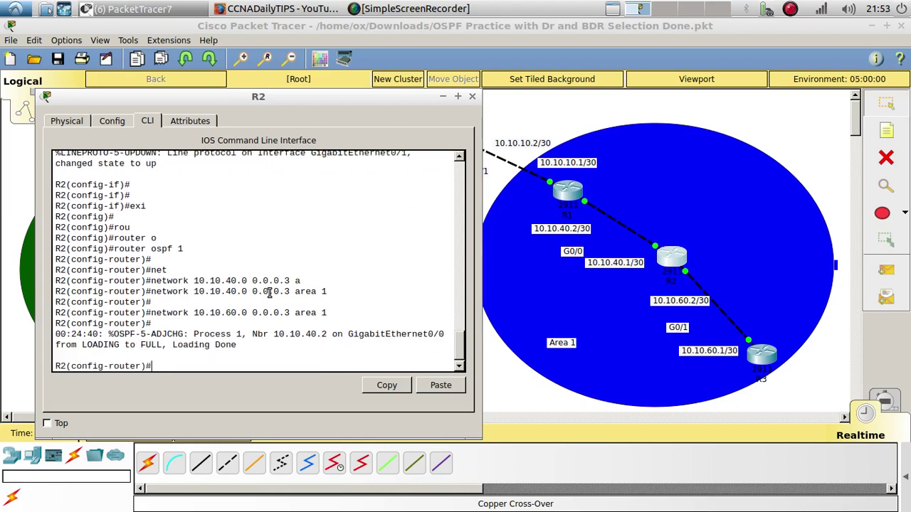
key("Return")
key("Return")
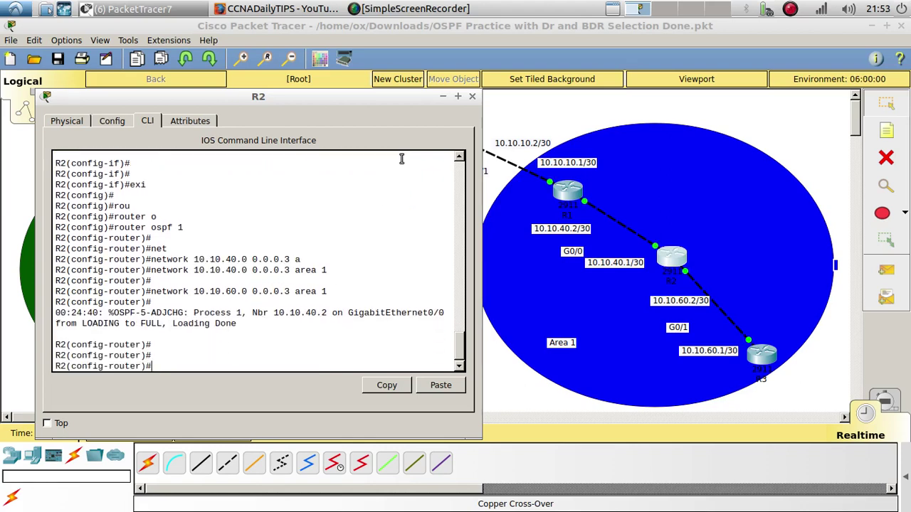
Open R3's command line, move its window off the Area 1 topology and leave interface configuration
left_click(763, 354)
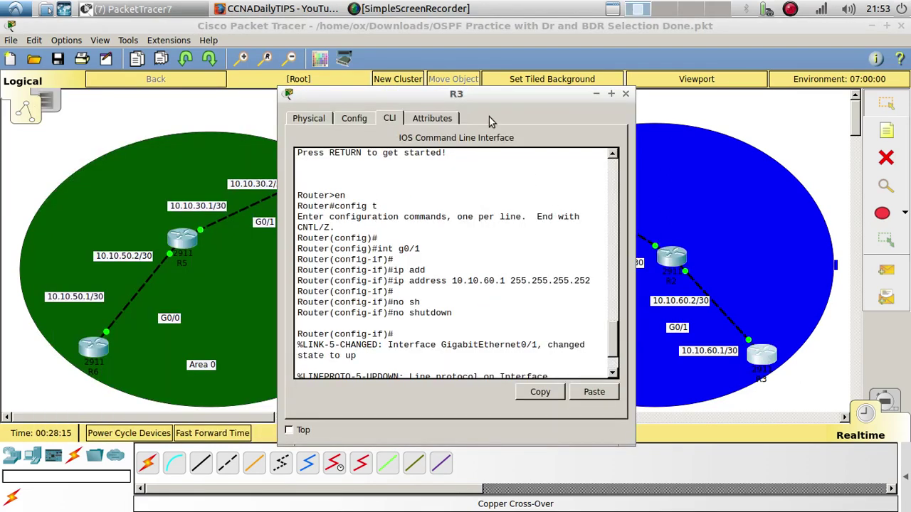
left_click_drag(464, 100, 255, 87)
key("Return")
key("Return")
key("Return")
key("Return")
key("Return")
key("Return")
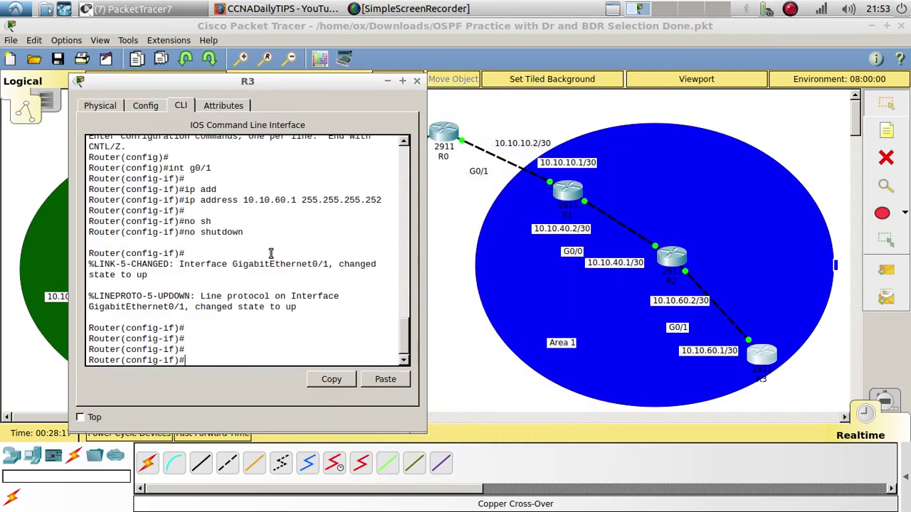
type("exit")
key("Return")
key("Return")
key("Return")
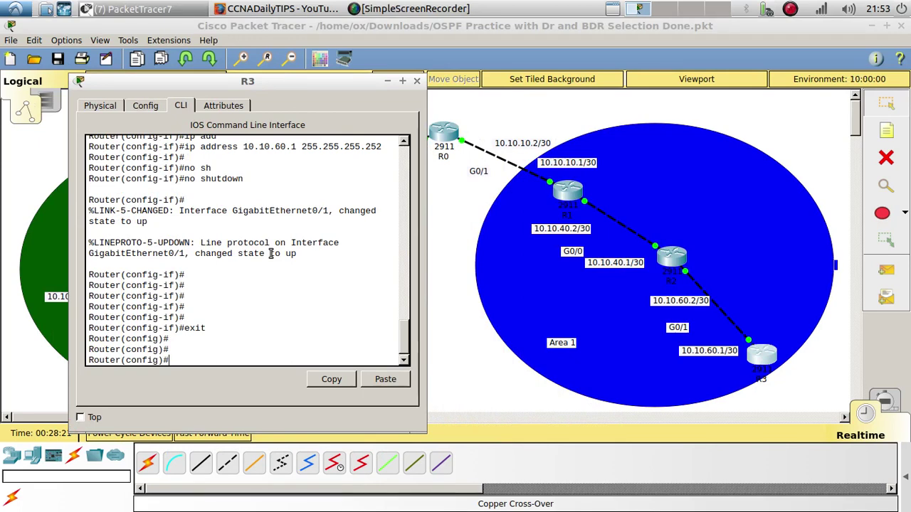
Start OSPF routing process 1 on R3
type("rou")
key("Tab")
type("o")
key("Tab")
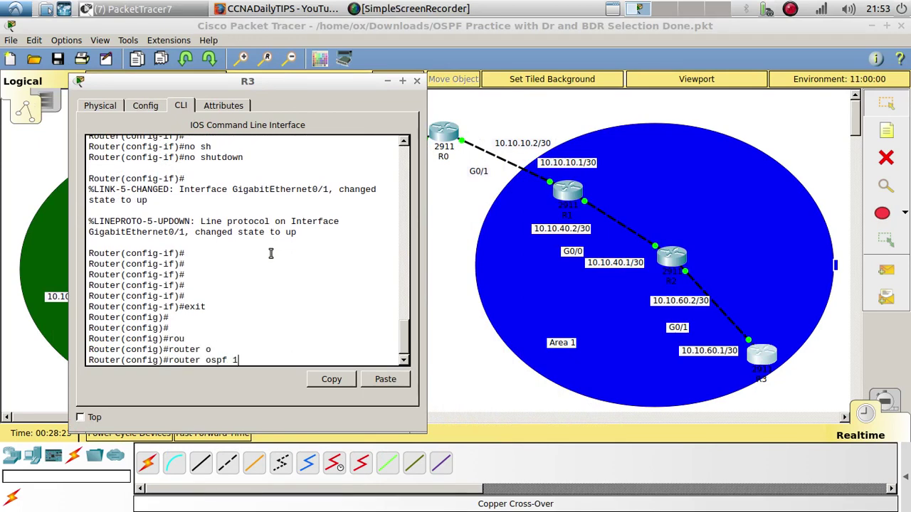
type("1")
key("Return")
key("Return")
key("Return")
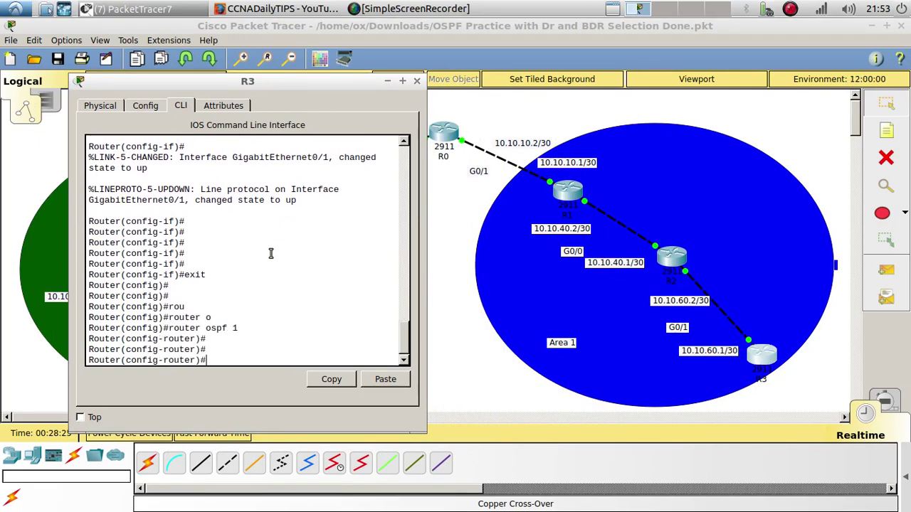
Advertise network 10.10.60.0 with wildcard mask 0.0.0.3 in OSPF area 1 on R3
type("net")
key("Tab")
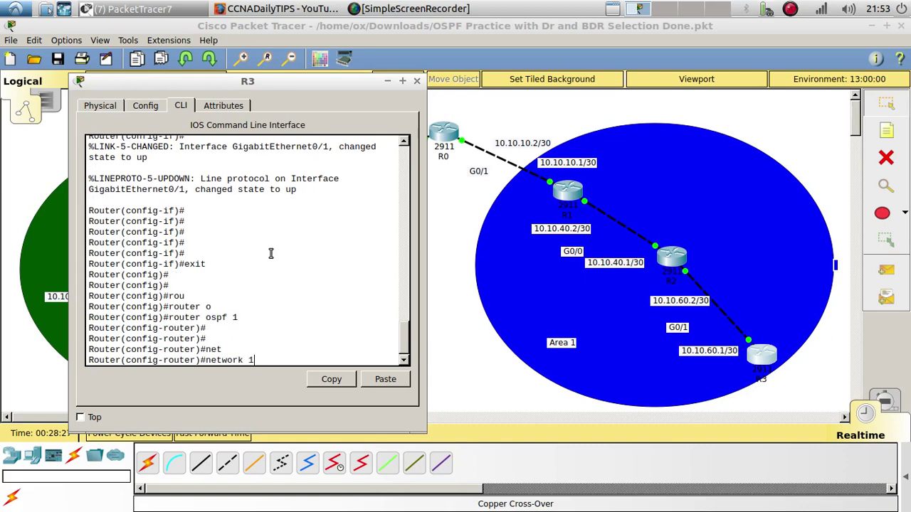
type("10.10.36")
key("BackSpace")
key("BackSpace")
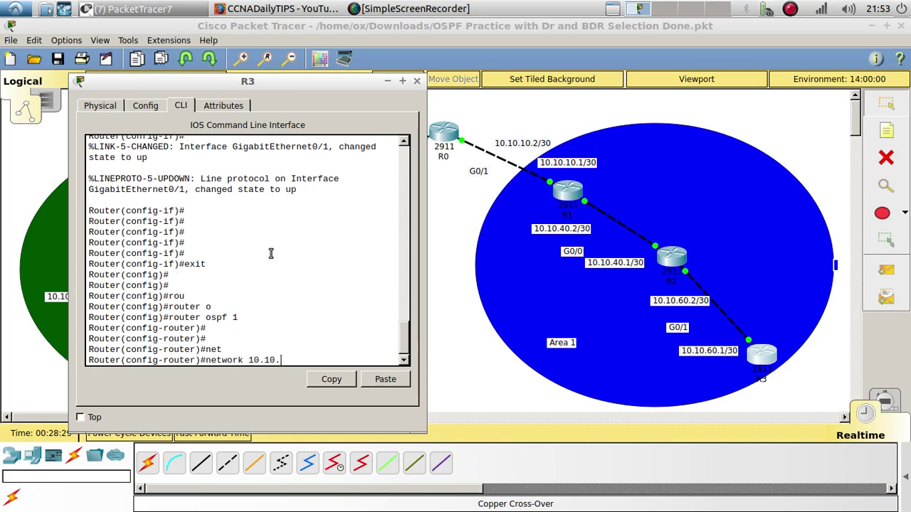
type("60.0 0.0.0.3 a")
key("Tab")
type("1")
key("Return")
key("Return")
key("Return")
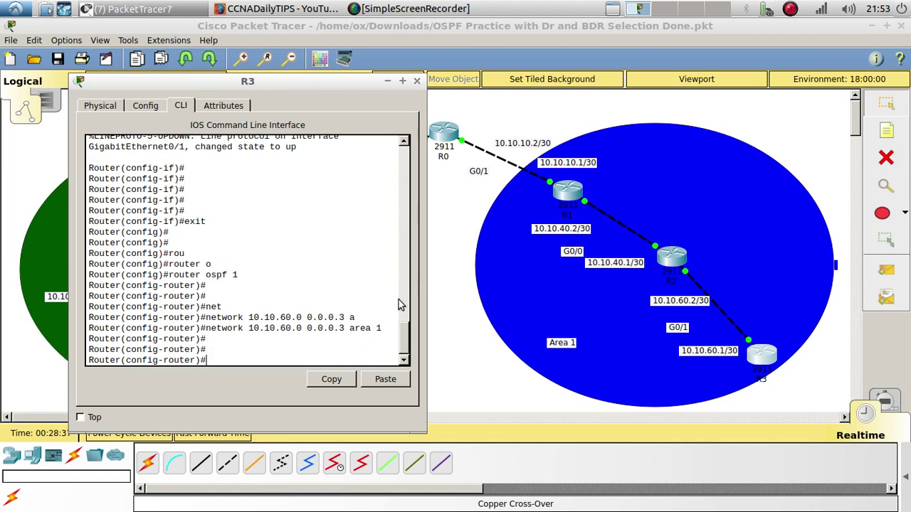
Fast-forward the simulation time until R3's OSPF adjacency message can be examined in its command line, and return to the topology
left_click(206, 440)
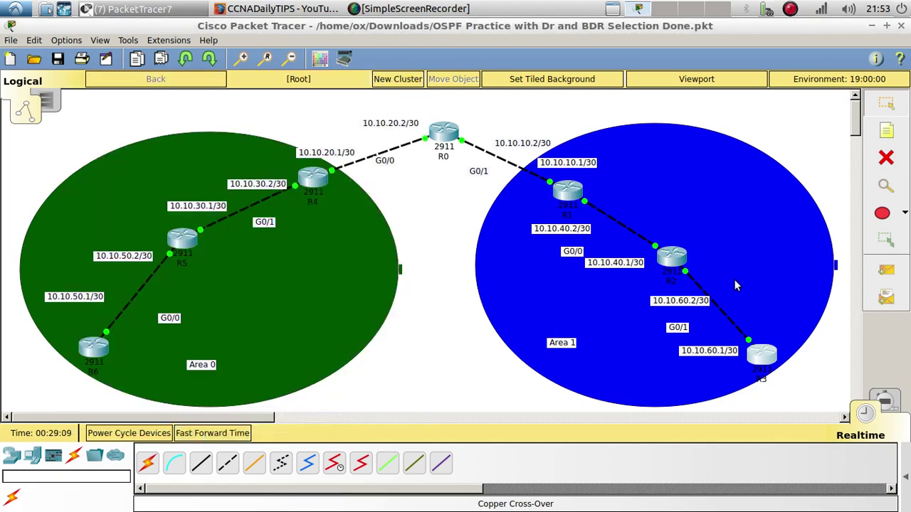
left_click(756, 354)
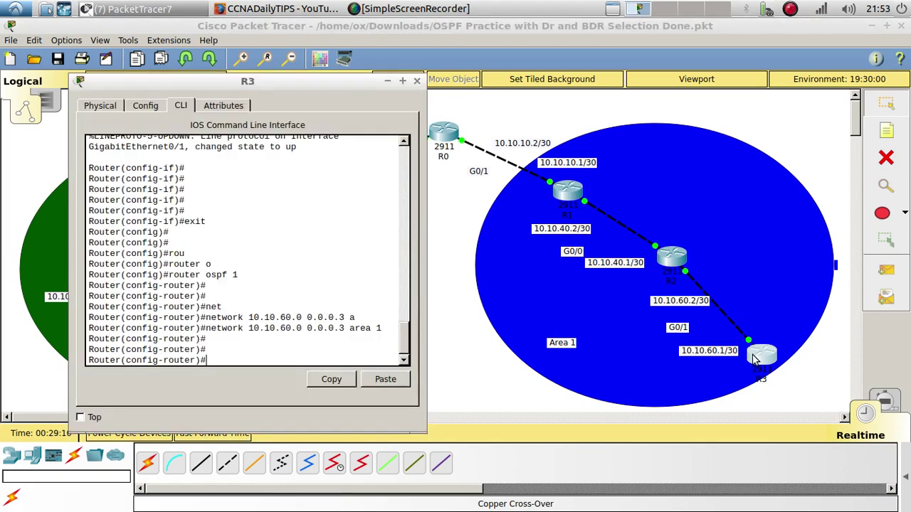
left_click(189, 437)
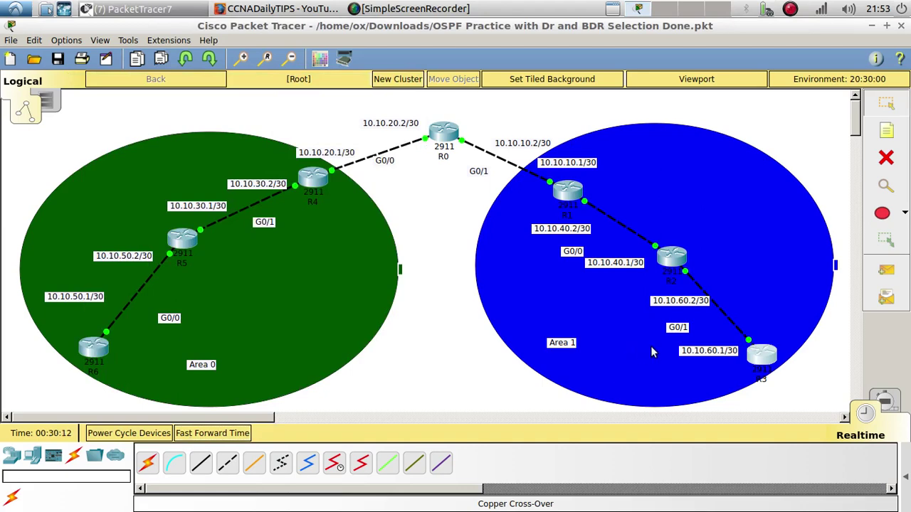
left_click(759, 356)
left_click_drag(377, 350, 83, 339)
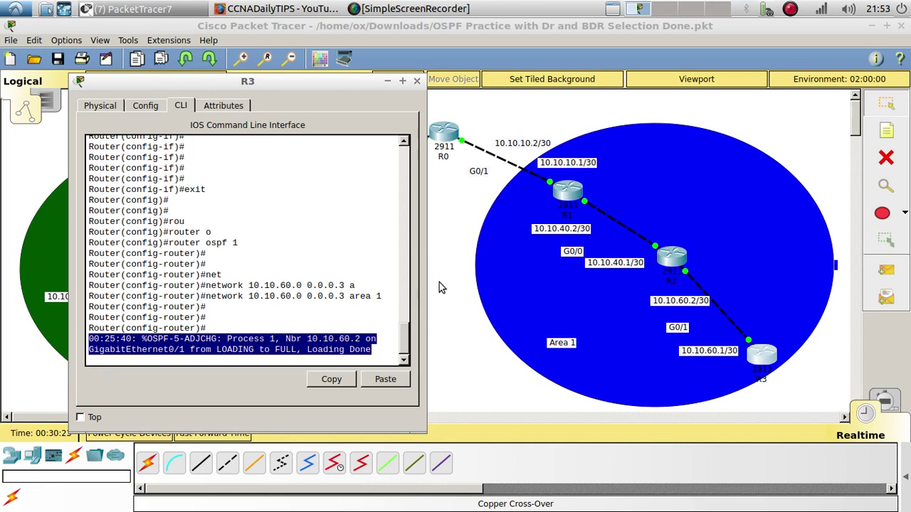
left_click(376, 226)
Open R4's command line and leave interface configuration for global configuration mode
left_click(313, 181)
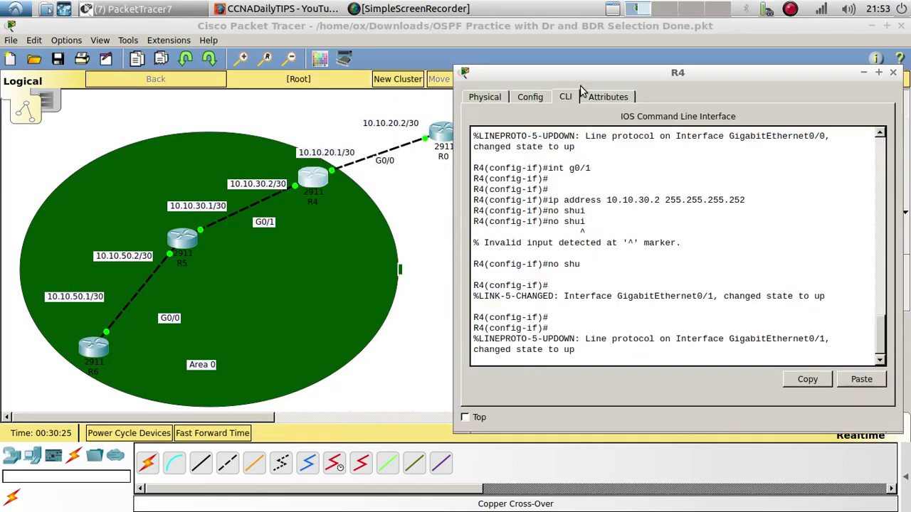
type("exit")
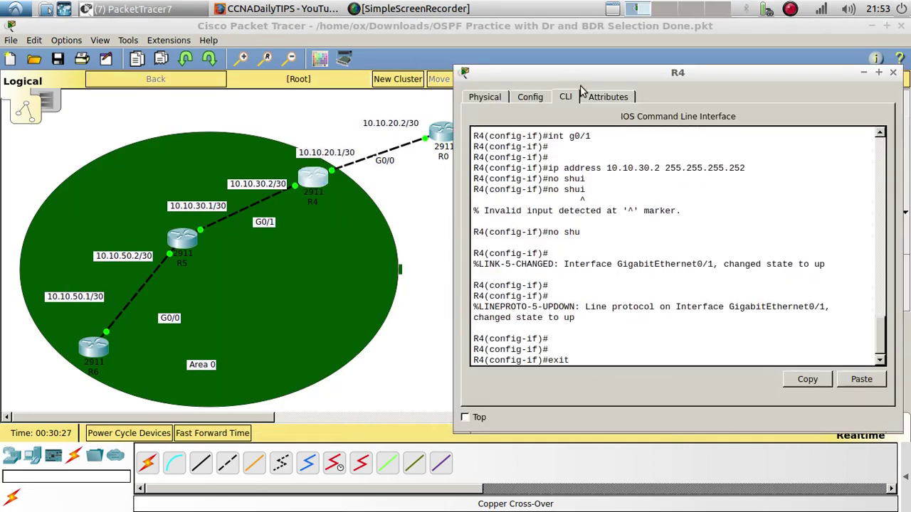
key("Return")
key("Return")
key("Return")
Start OSPF routing process 1 on R4
type("rou")
key("Tab")
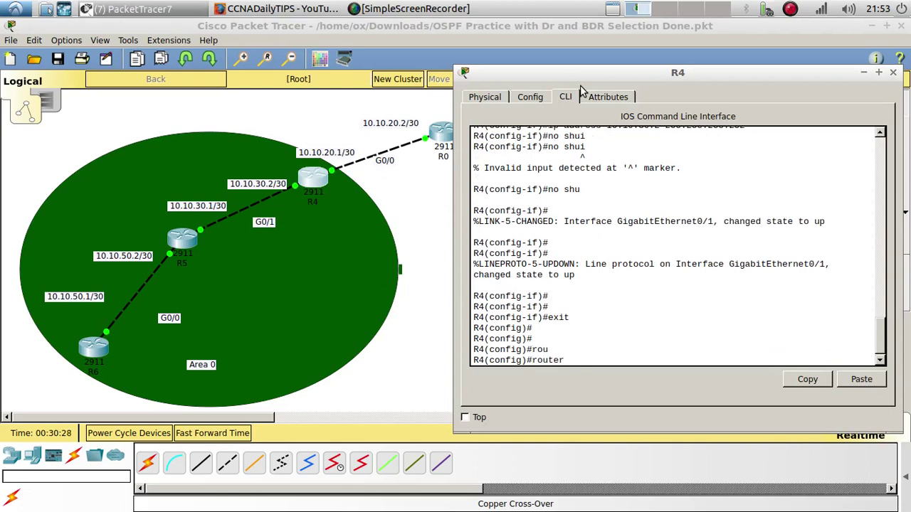
type("o")
key("Tab")
type("1")
key("Return")
key("Return")
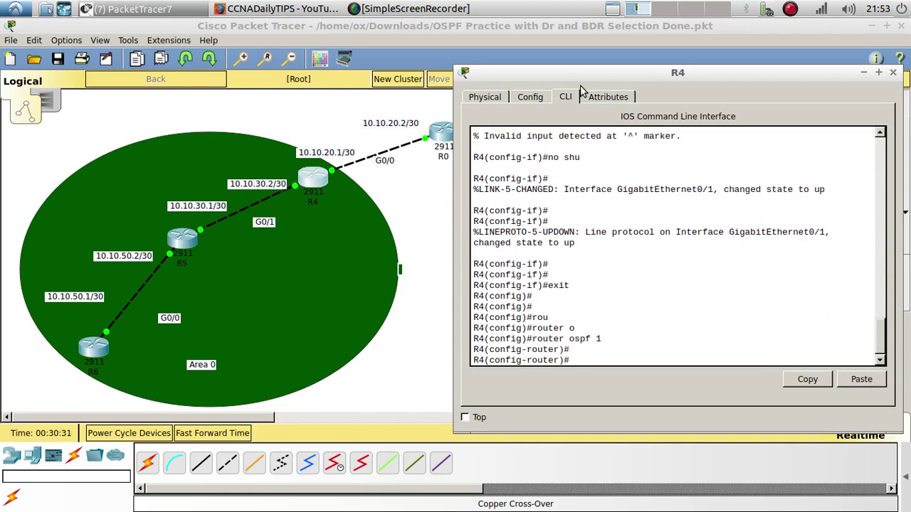
Advertise network 10.10.20.0 with wildcard mask 0.0.0.3 in OSPF area 0 on R4
type("ne")
key("Tab")
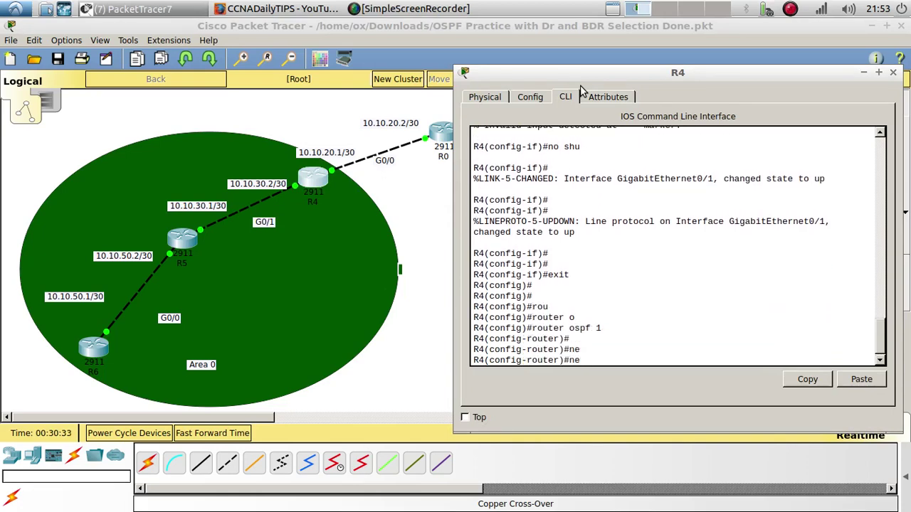
type("t")
key("Tab")
type("1")
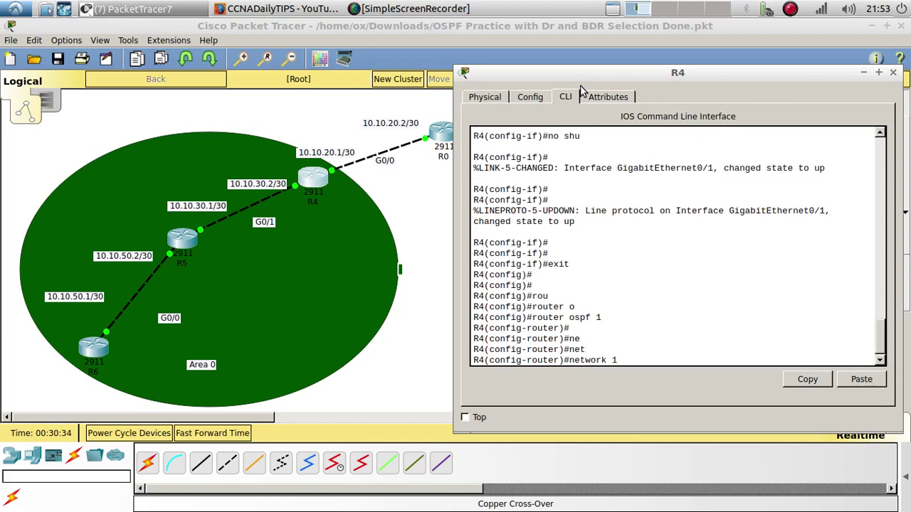
type("0.10.20.0 0.0.0.3 a")
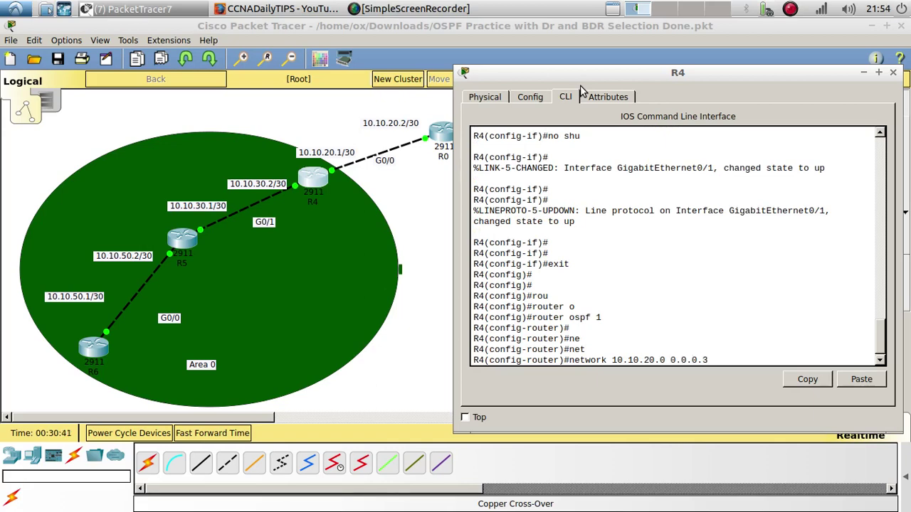
key("Tab")
type("0")
key("Return")
key("Return")
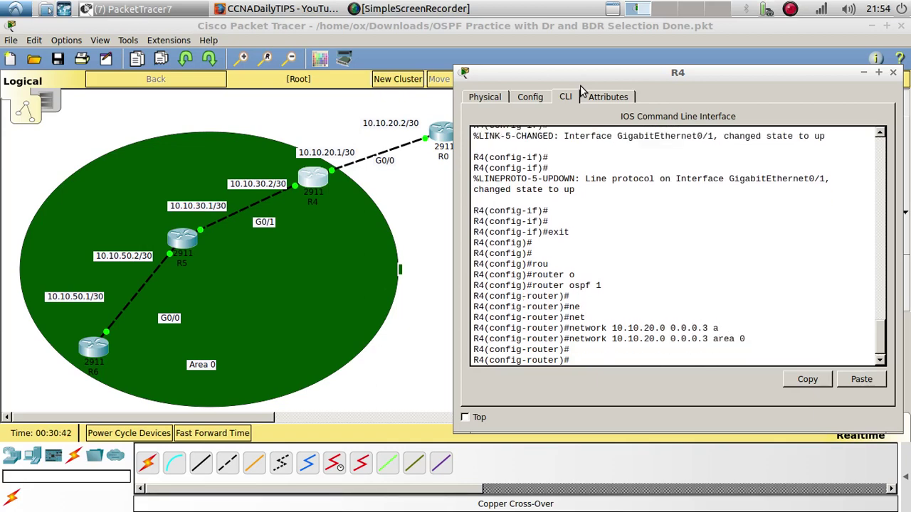
Advertise network 10.10.30.0 with wildcard mask 0.0.0.3 in OSPF area 0 on R4, reusing the previous network command
key("Up")
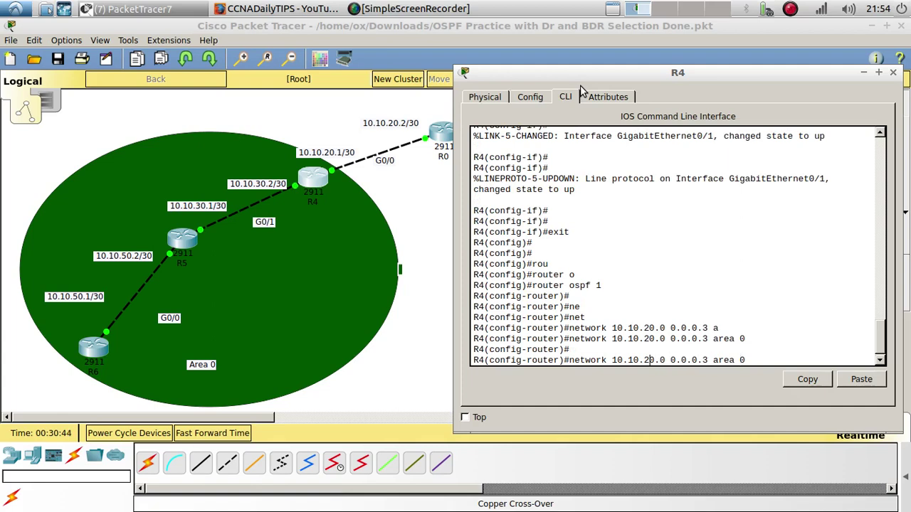
key("BackSpace")
type("3")
key("Return")
key("Return")
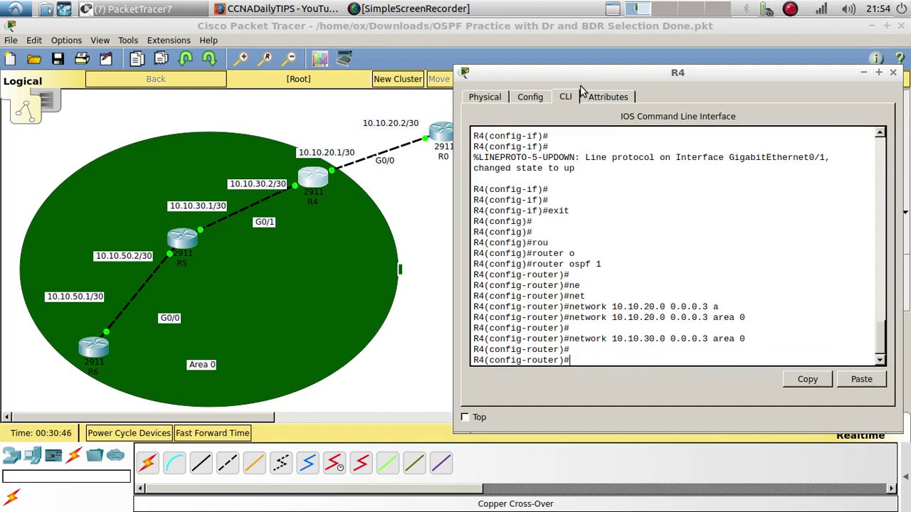
Fast-forward the simulation time and examine the OSPF adjacency message in R4's command line
left_click(211, 432)
left_click(211, 432)
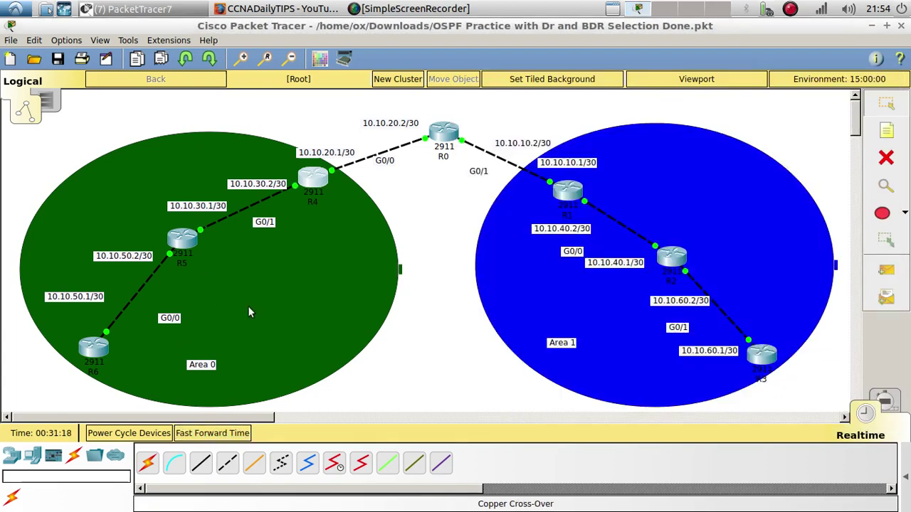
left_click(306, 180)
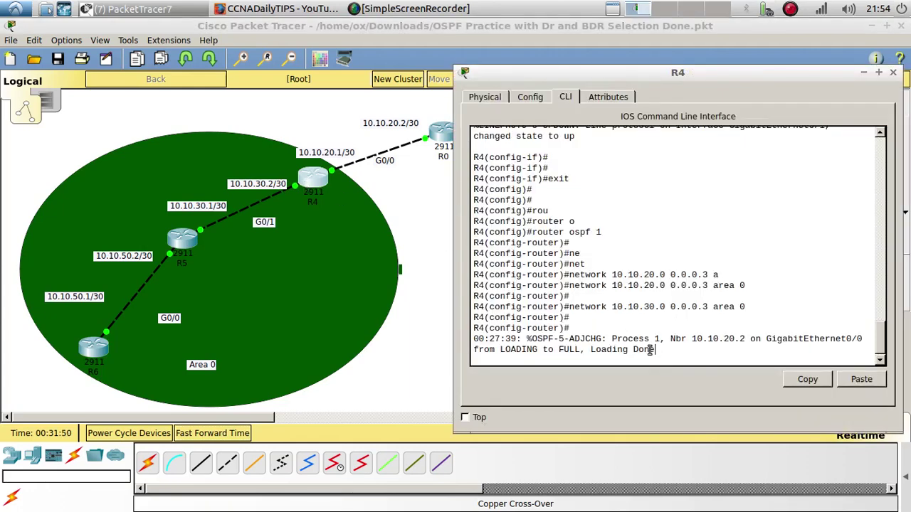
left_click_drag(655, 349, 474, 339)
left_click_drag(602, 78, 632, 80)
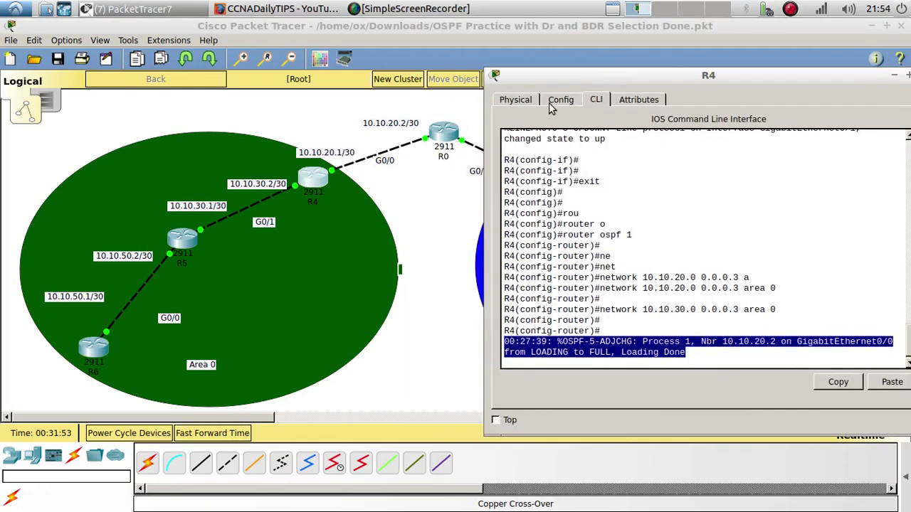
Open R5's command line and leave interface configuration for global configuration mode
left_click(178, 240)
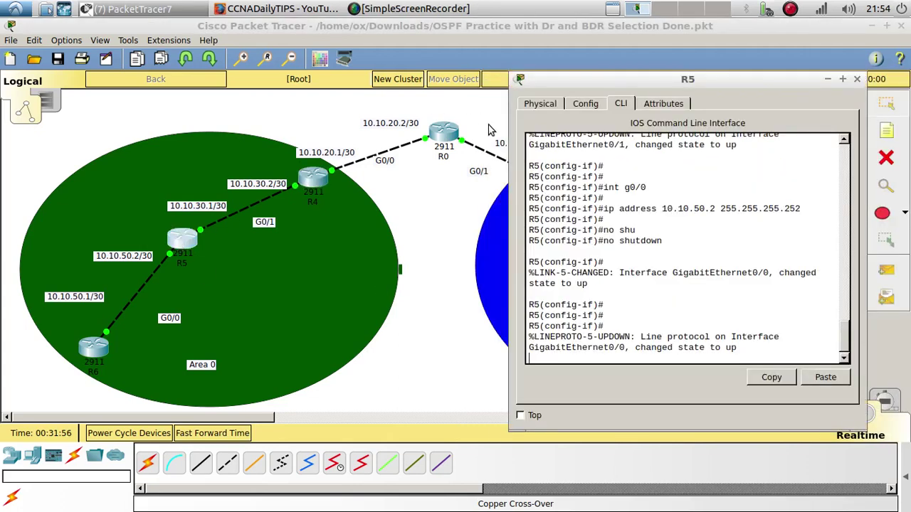
key("Return")
type("ex")
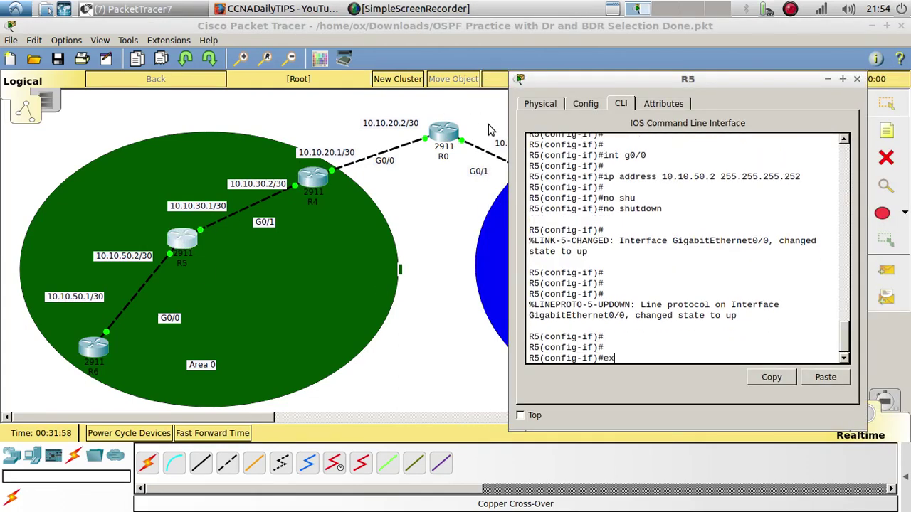
type("it")
key("Return")
key("Return")
Start OSPF routing process 1 on R5
type("rou")
key("Tab")
type("o")
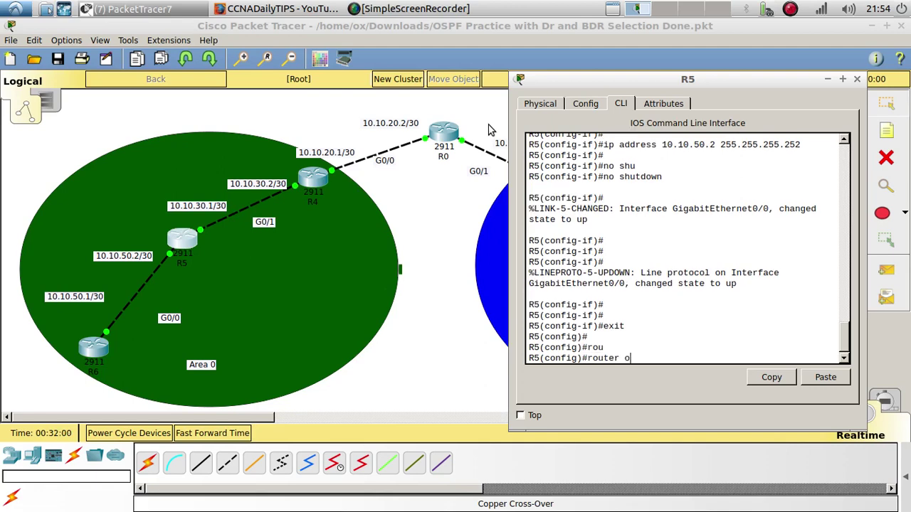
key("Tab")
type("1")
key("Return")
Advertise network 10.10.30.0 with wildcard mask 0.0.0.3 in OSPF area 0 on R5
type("net")
key("Tab")
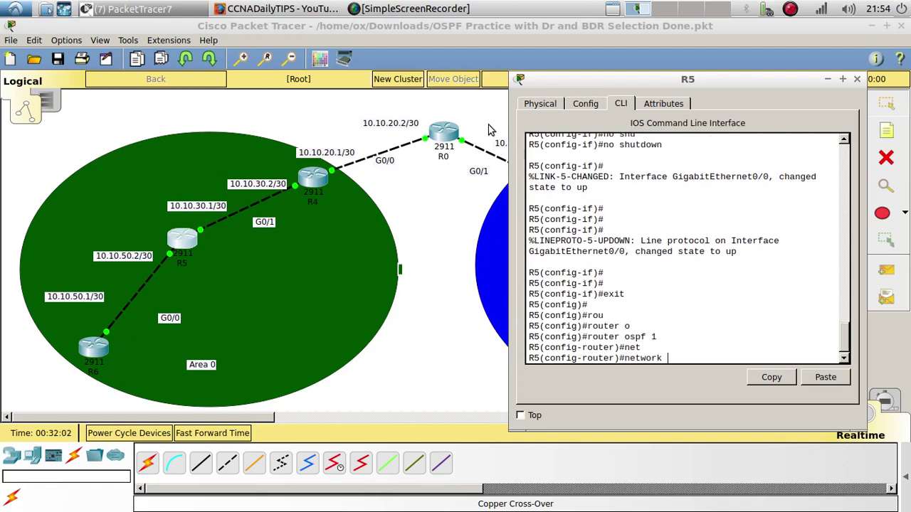
type("10.10.30.0 0.0.0.3 a")
key("Tab")
type("0")
key("Return")
key("Return")
Advertise network 10.10.50.0 with wildcard mask 0.0.0.3 in OSPF area 0 on R5, reusing the previous network command
key("Up")
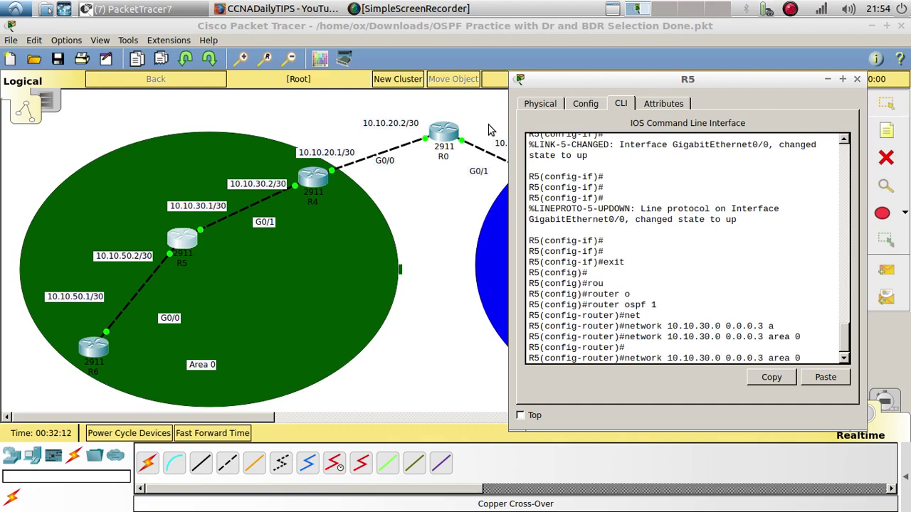
key("Left")
key("Left")
key("Left")
key("Left")
key("Left")
key("Left")
key("Left")
key("Left")
key("Left")
key("Left")
key("Left")
key("Left")
key("Left")
key("Left")
key("Left")
key("Left")
key("Left")
key("Left")
key("BackSpace")
type("5")
key("Return")
key("Return")
key("Return")
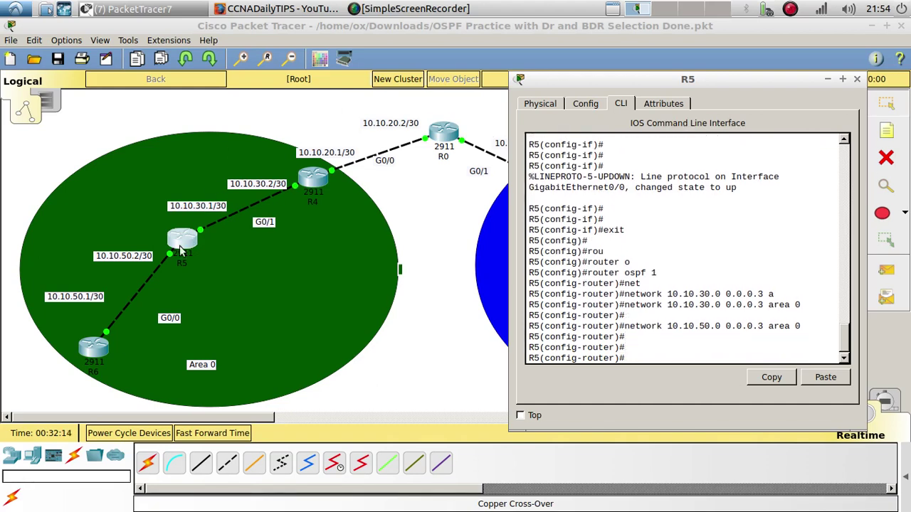
Open R6's command line, move its window off the Area 0 topology and leave interface configuration
left_click(101, 347)
left_click_drag(467, 93, 631, 61)
key("Return")
key("Return")
key("Return")
key("Return")
key("Return")
key("Return")
type("e")
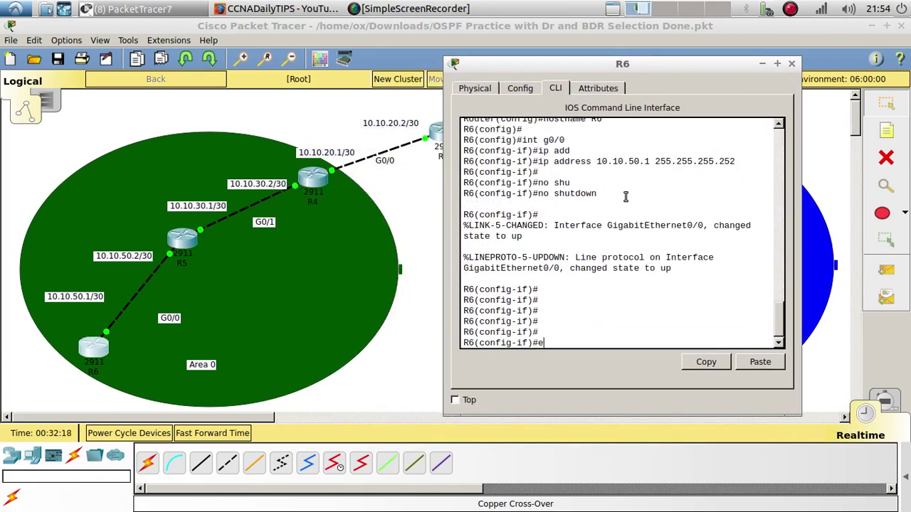
type("xi")
key("Return")
key("Return")
key("Return")
Start OSPF routing process 1 on R6
type("rou")
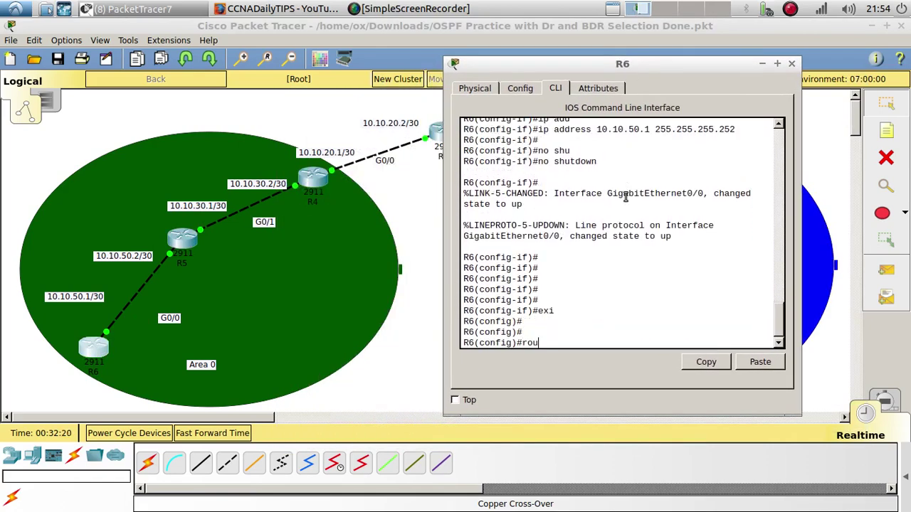
key("Tab")
key("Tab")
type("o")
key("Tab")
type("1")
key("Return")
key("Return")
Advertise network 10.10.50.0 with wildcard mask 0.0.0.3 in OSPF area 0 on R6
type("nfig-router)#n")
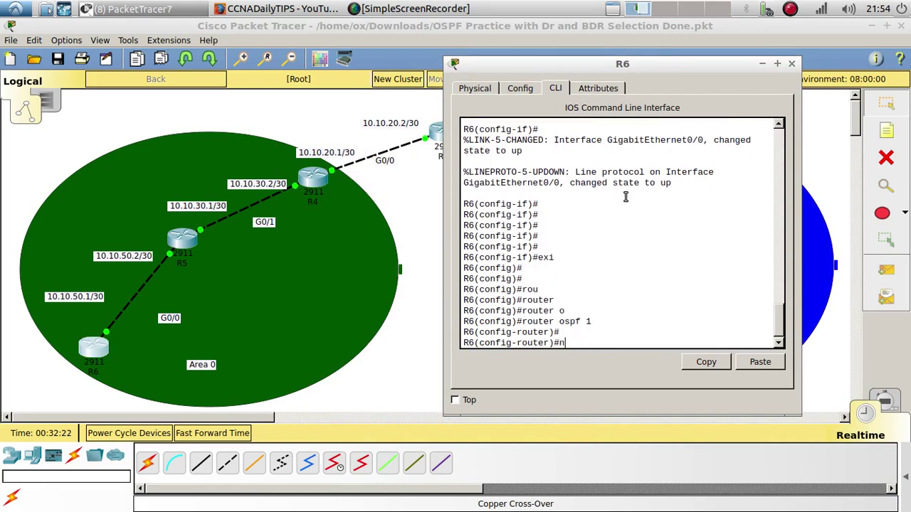
type("et")
key("Tab")
type("10.")
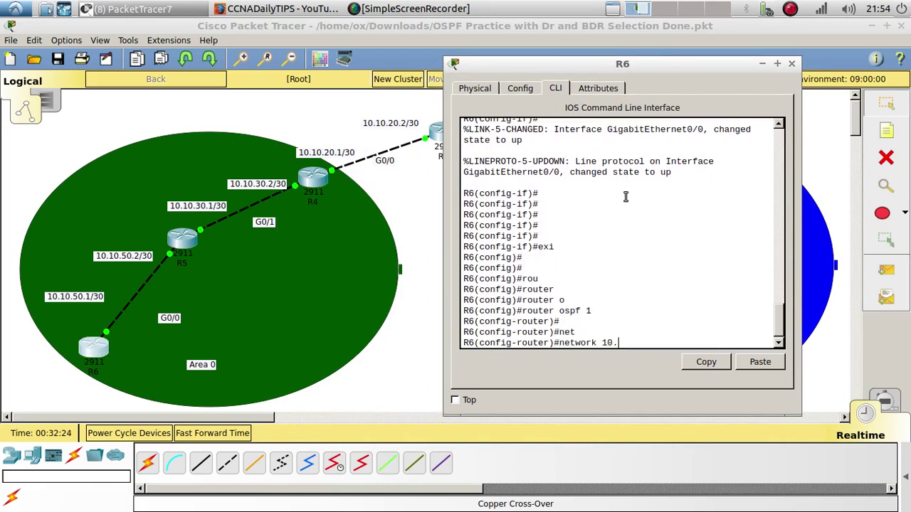
type("10.50.0 0.0.0.3 a")
key("Tab")
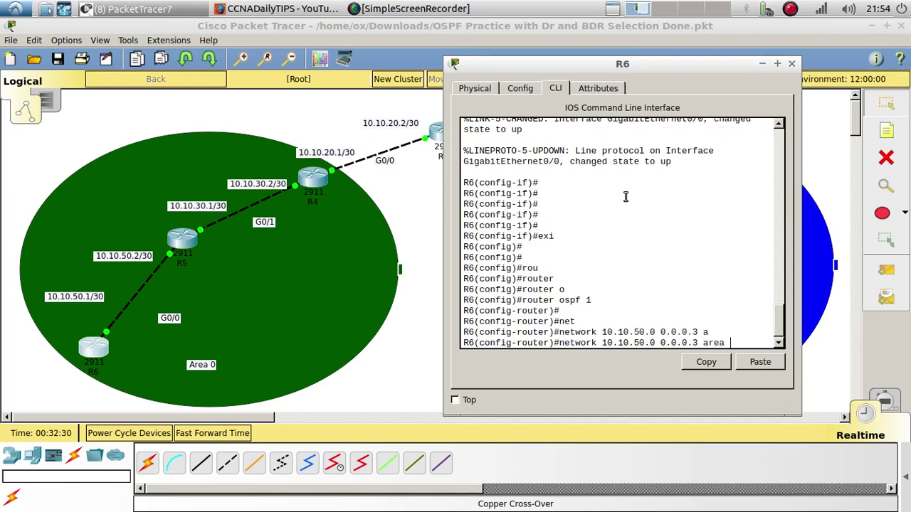
type("0")
key("Return")
key("Return")
key("Return")
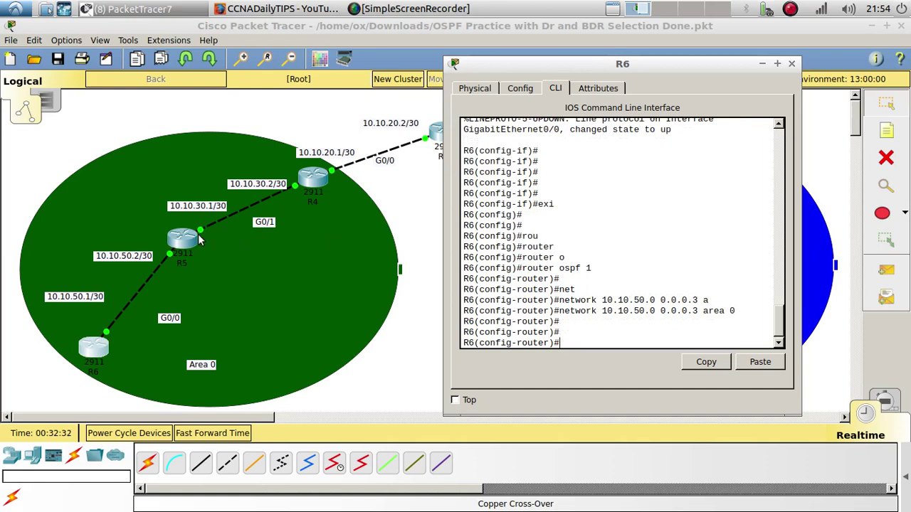
Examine R5's OSPF adjacency messages for its links to R4 and R6, fast-forwarding the simulation time in between
left_click(199, 242)
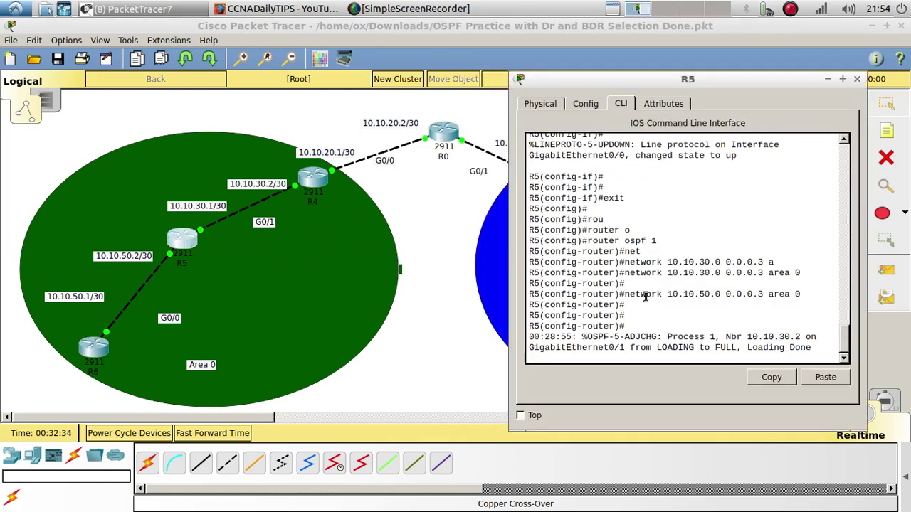
left_click_drag(813, 348, 530, 337)
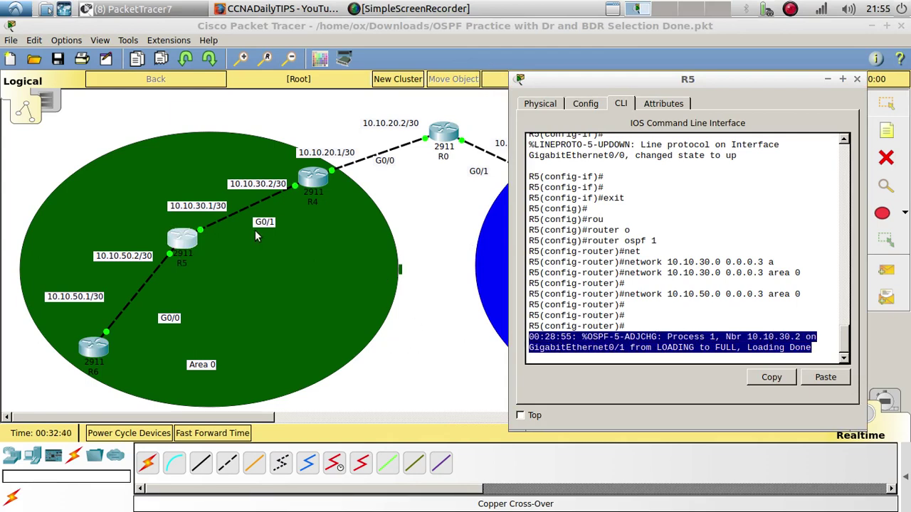
left_click(194, 431)
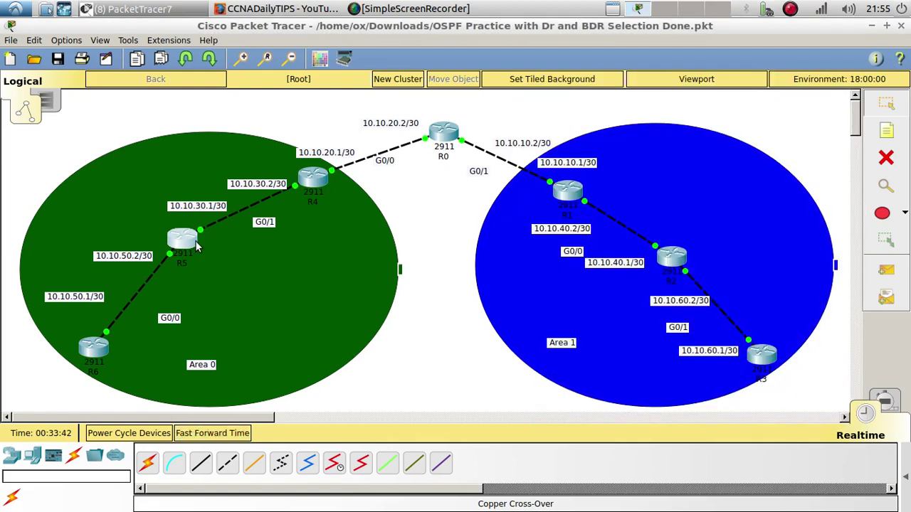
left_click(186, 241)
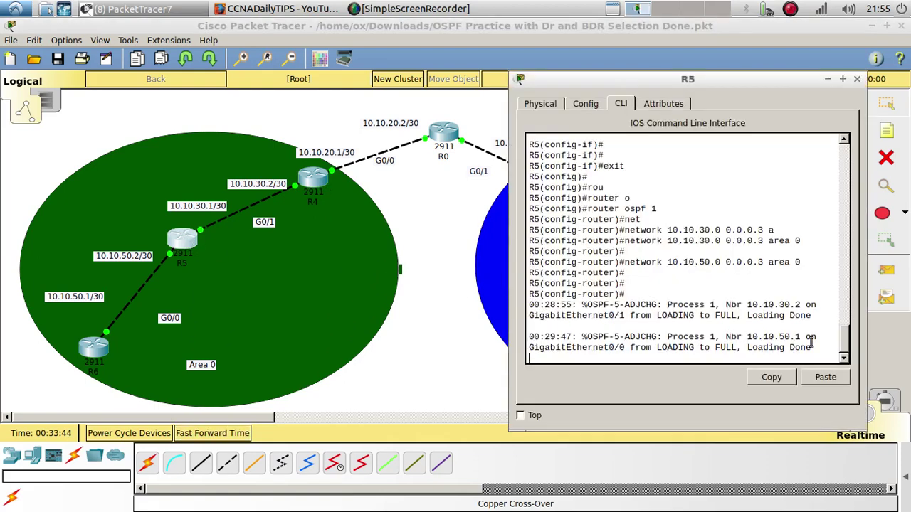
left_click_drag(815, 349, 531, 326)
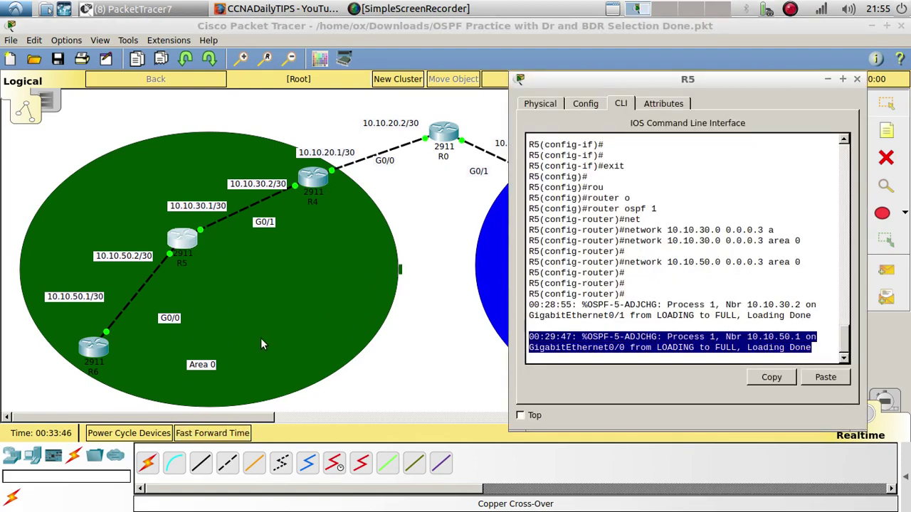
left_click(445, 316)
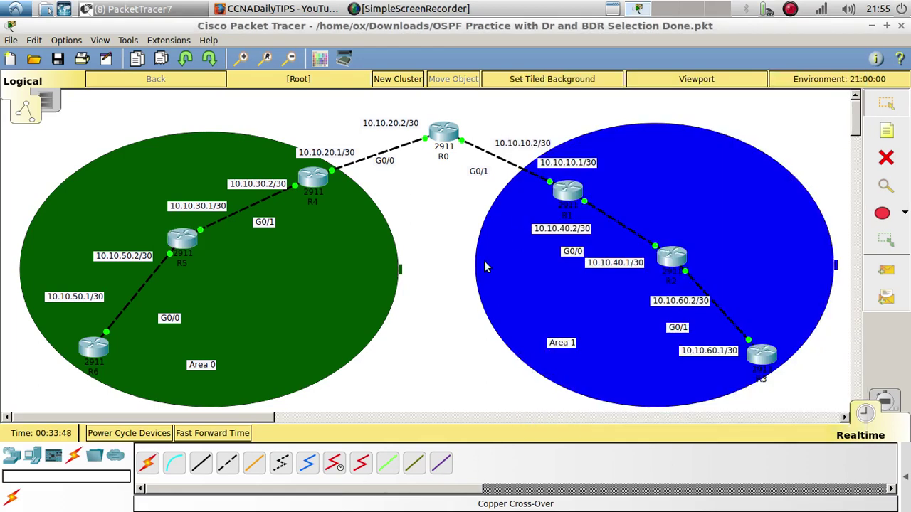
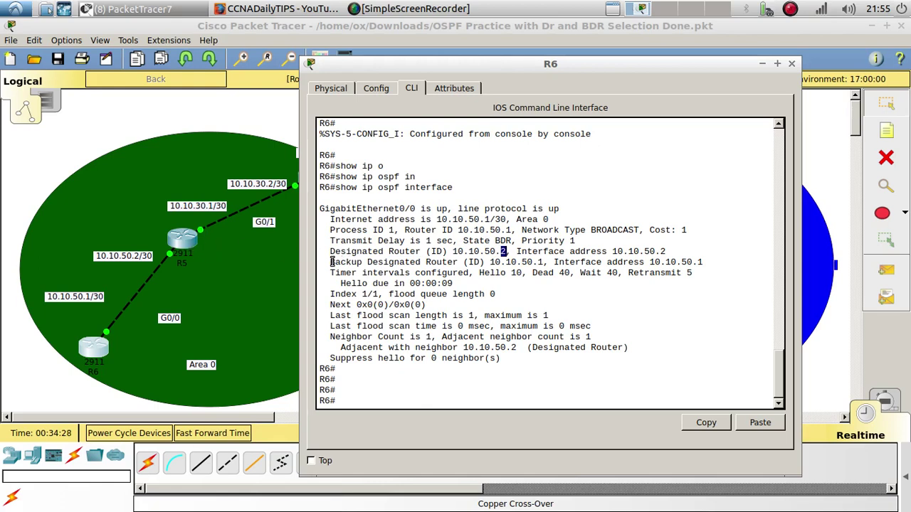
Examine the backup designated router ID and the interface state in R6's OSPF interface output
left_click_drag(332, 262, 456, 263)
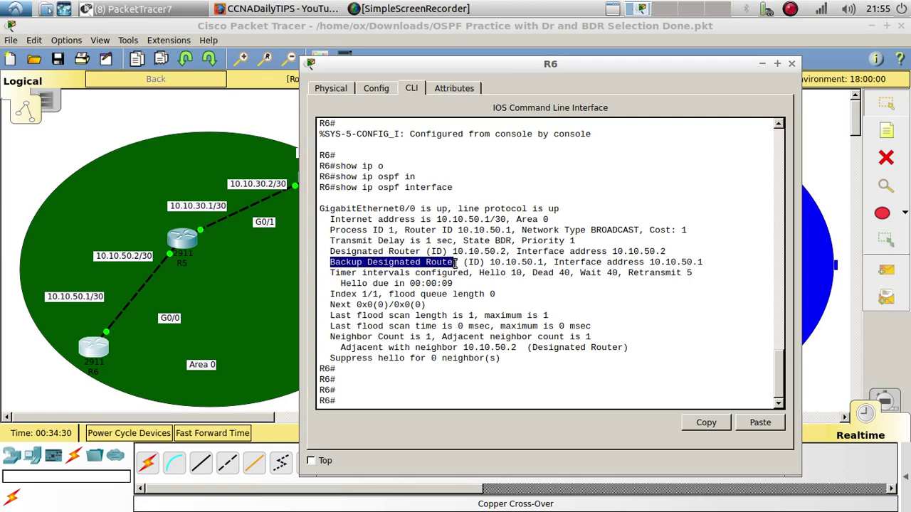
left_click_drag(539, 262, 546, 264)
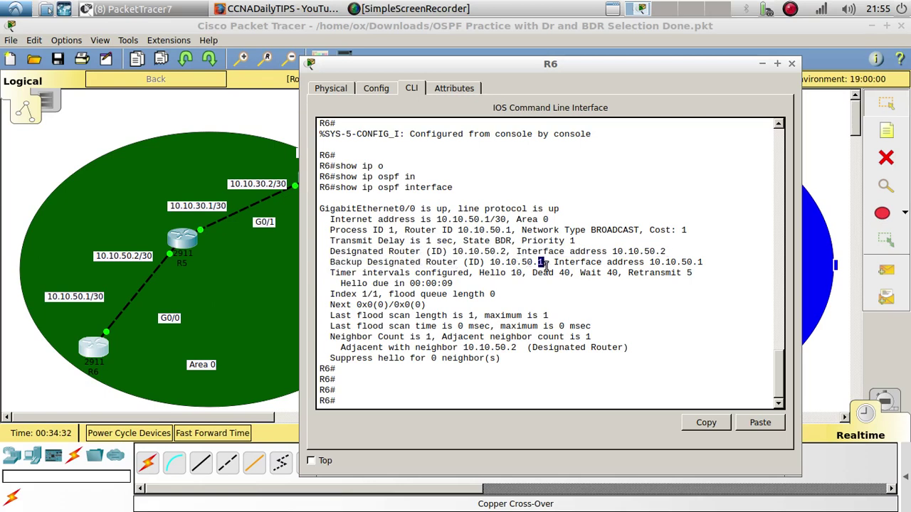
left_click(503, 235)
double_click(502, 240)
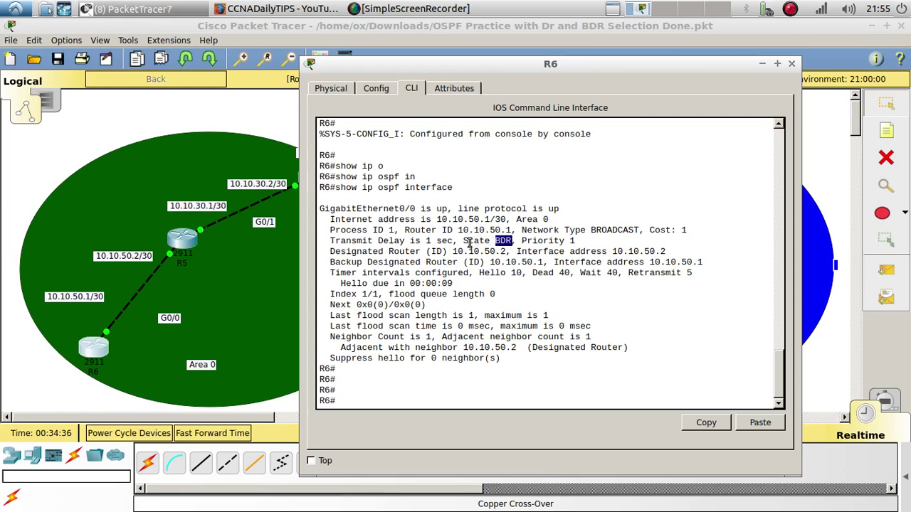
left_click_drag(463, 242, 511, 245)
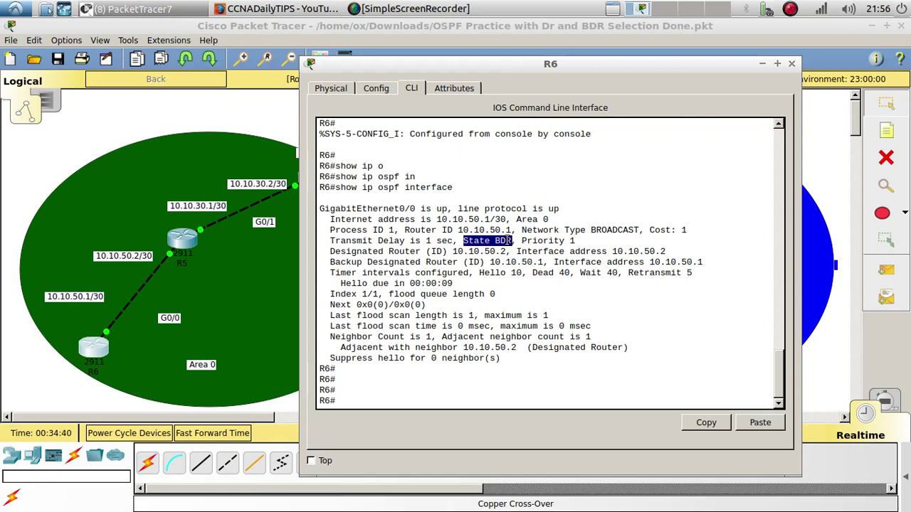
Open R5's command line and leave OSPF router configuration for privileged EXEC mode
left_click(183, 241)
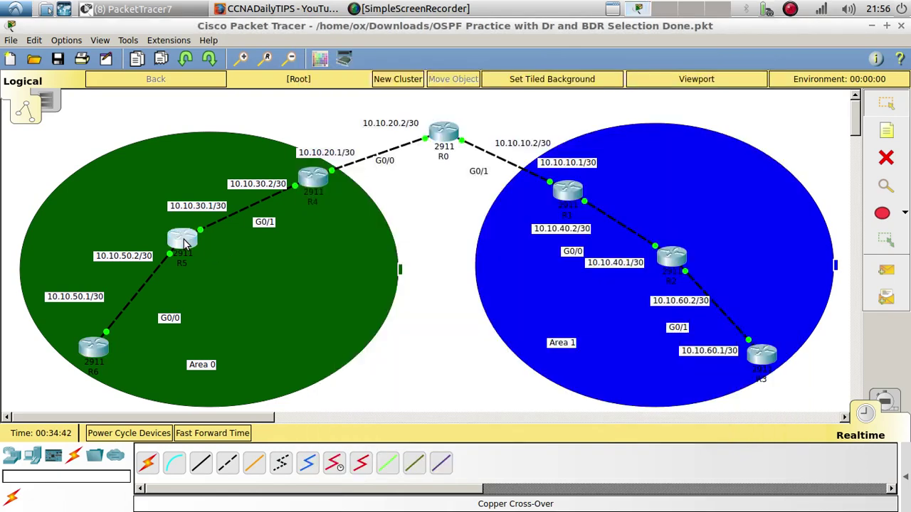
left_click(637, 262)
key("Return")
key("Return")
key("Return")
type("en")
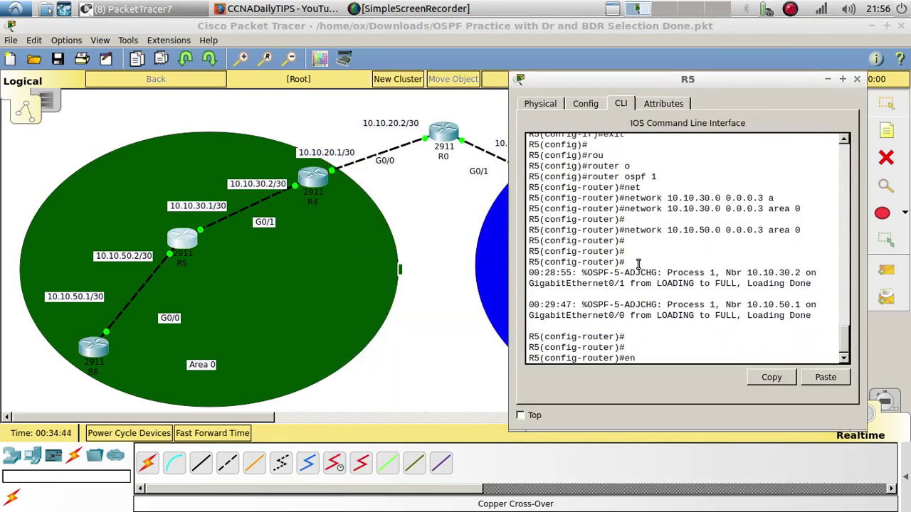
type("d")
key("Return")
key("Return")
Display the OSPF interface details on R5 and enlarge its window so the output lines fit
type("show")
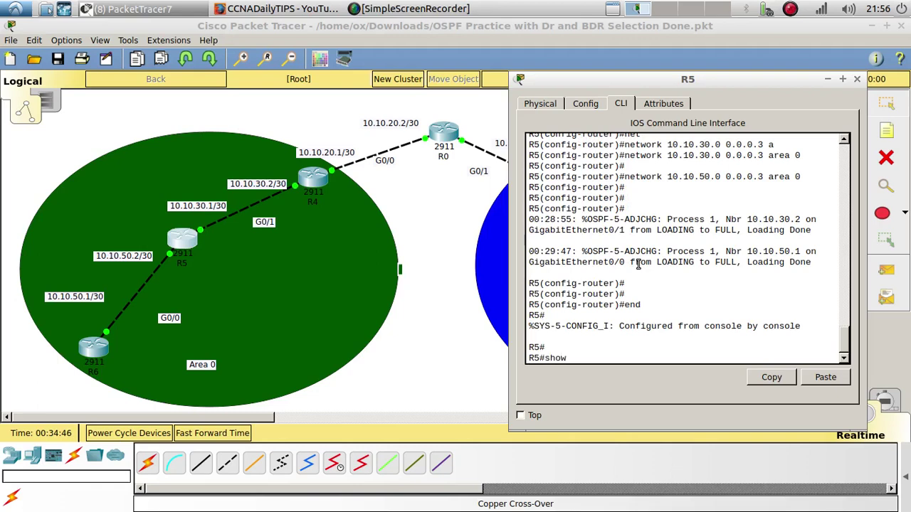
type(" ip o")
key("Tab")
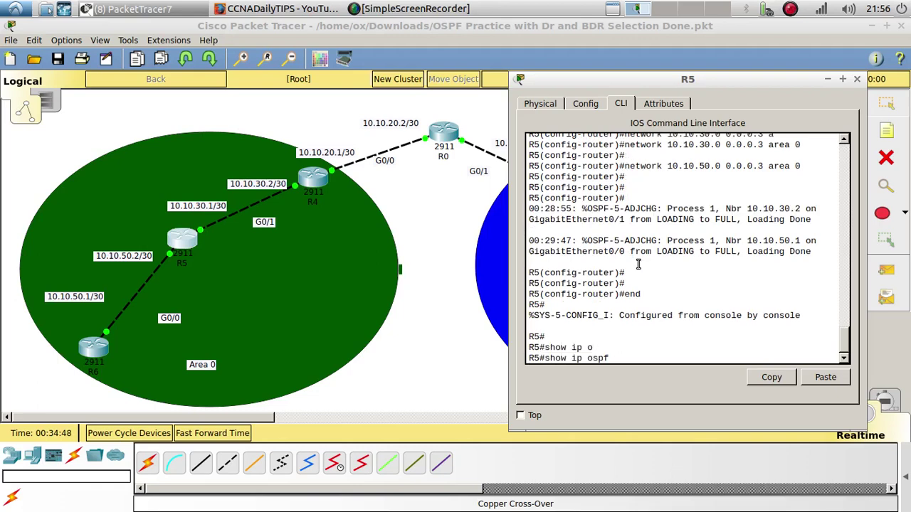
type("interface")
key("Return")
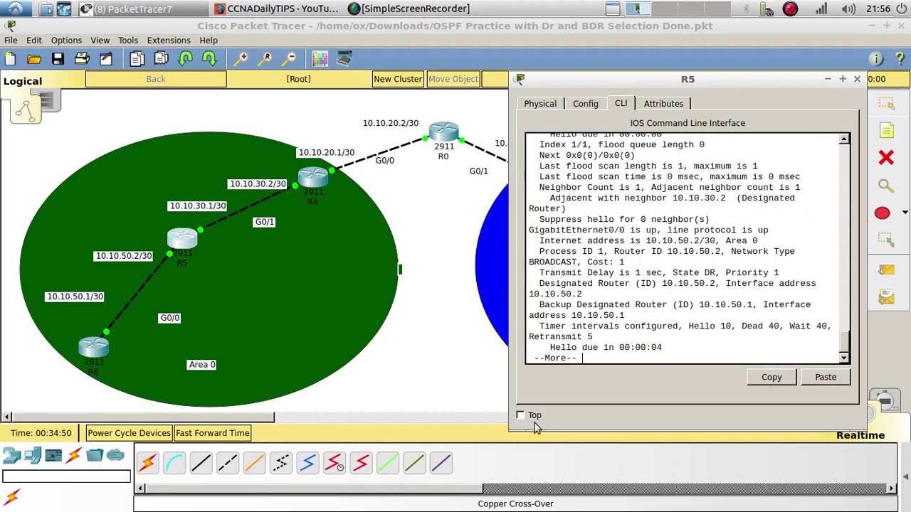
left_click_drag(509, 430, 379, 456)
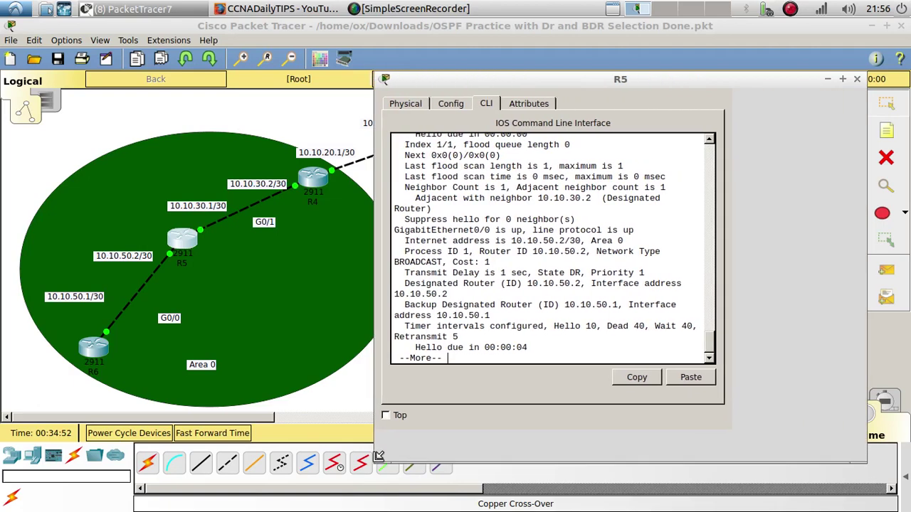
scroll(559, 250, "up", 3)
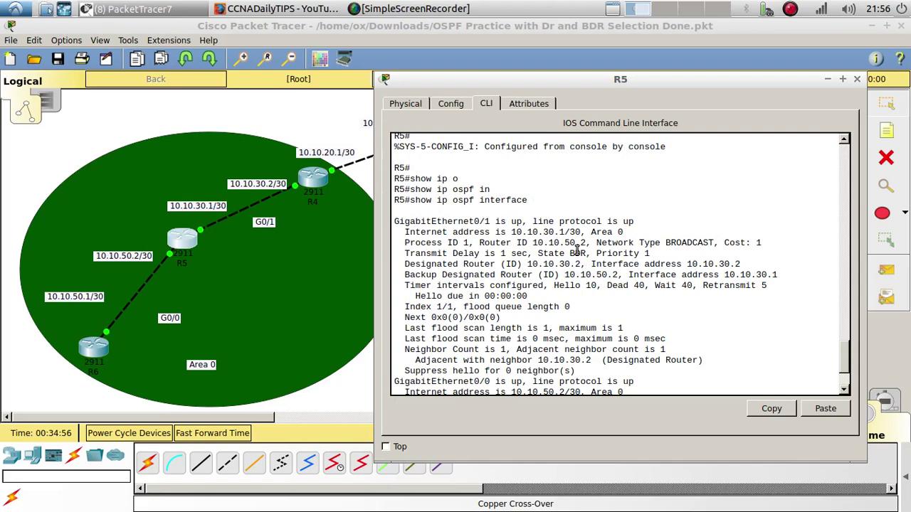
Page through R5's OSPF interface output and examine the state, designated router and backup designated router of GigabitEthernet0/1
scroll(577, 251, "down", 3)
key("Return")
key("Return")
key("Return")
key("Return")
key("Return")
key("Return")
key("Return")
key("Return")
key("Return")
key("Return")
key("Return")
key("Return")
key("Return")
key("Return")
key("Return")
key("Return")
key("Return")
key("Return")
key("Return")
key("Return")
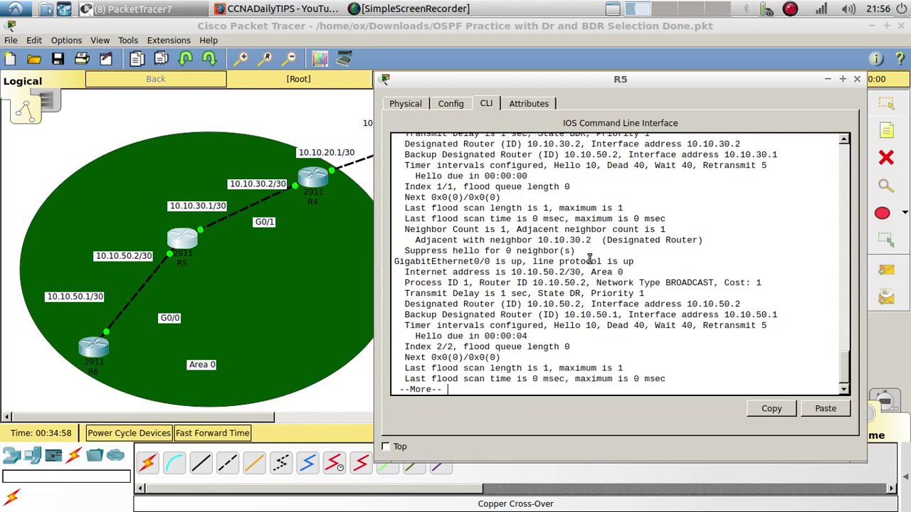
scroll(589, 259, "up", 7)
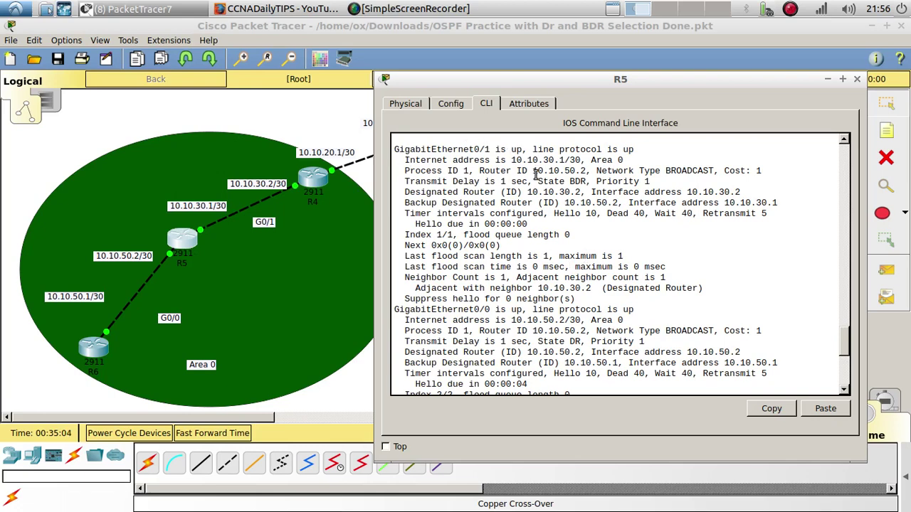
left_click_drag(528, 192, 576, 190)
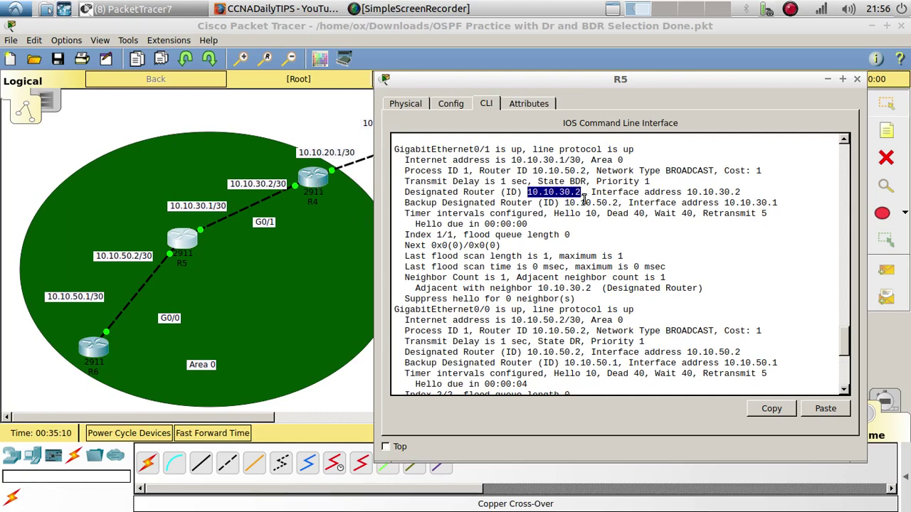
double_click(578, 182)
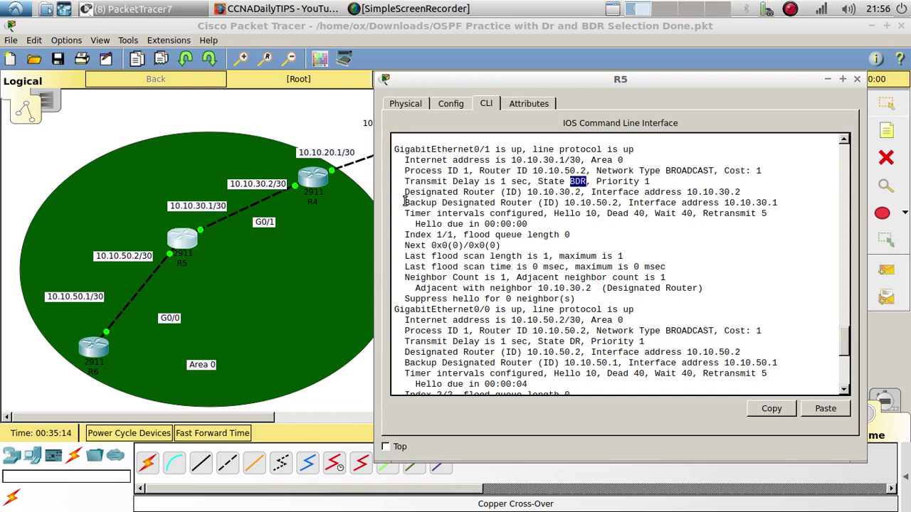
left_click_drag(405, 203, 495, 202)
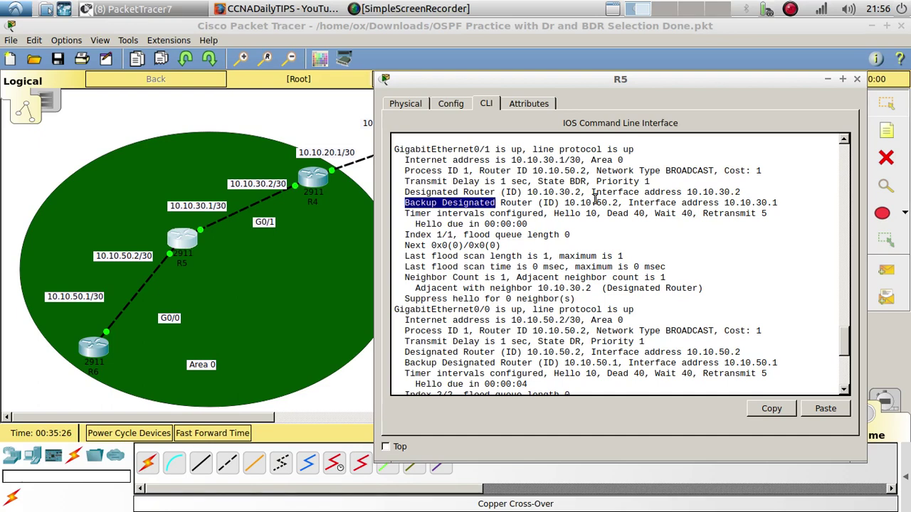
Open R3's command line, move its window off the Area 0 topology and return to privileged EXEC mode
left_click(373, 171)
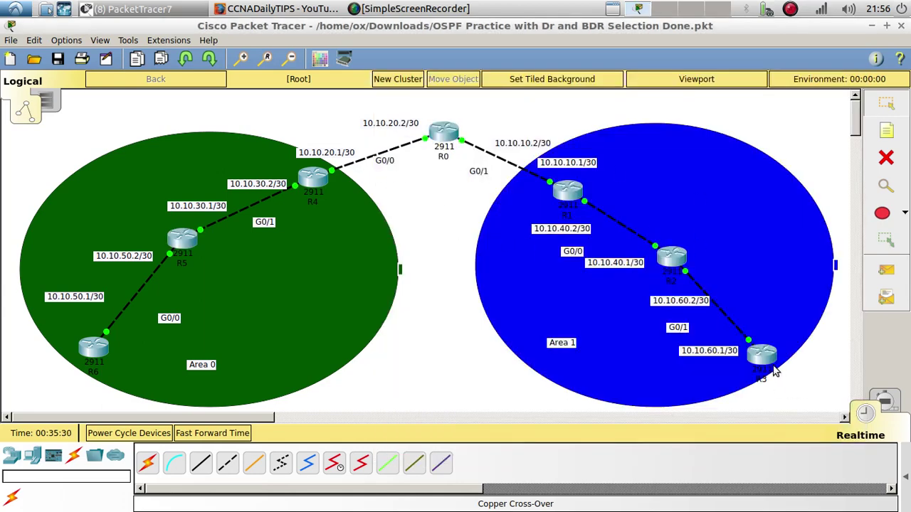
left_click(758, 361)
left_click_drag(332, 82, 769, 96)
key("Return")
key("Return")
key("Return")
type("end")
key("Return")
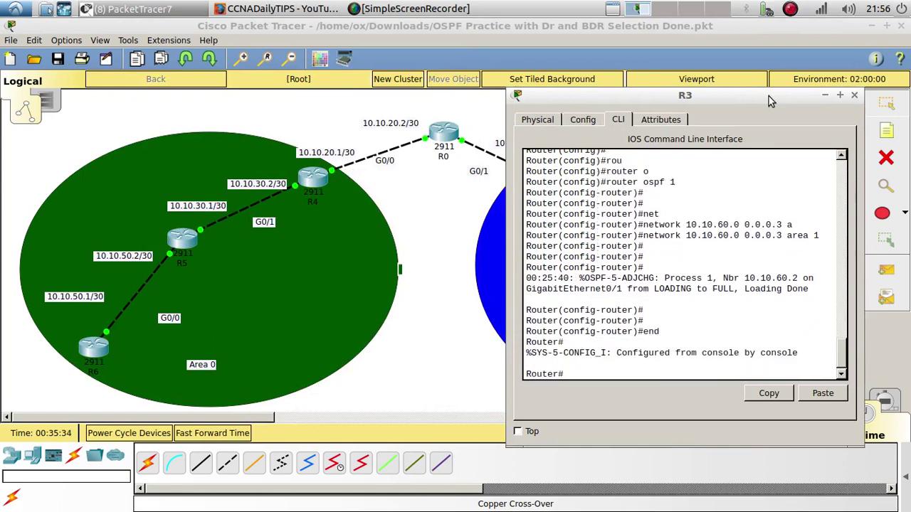
key("Return")
key("Return")
Display the IP routing table on R3 and widen its window so each route fits on one line
type("show ip ")
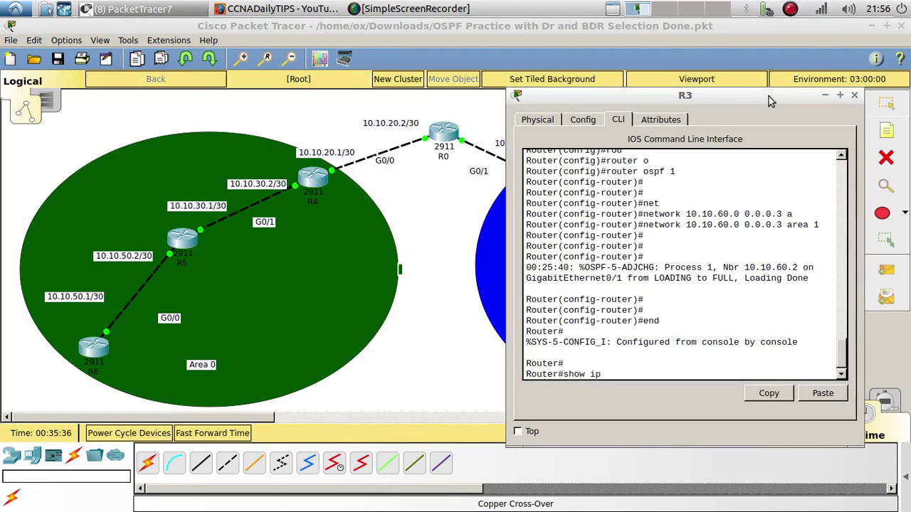
type("r")
key("Return")
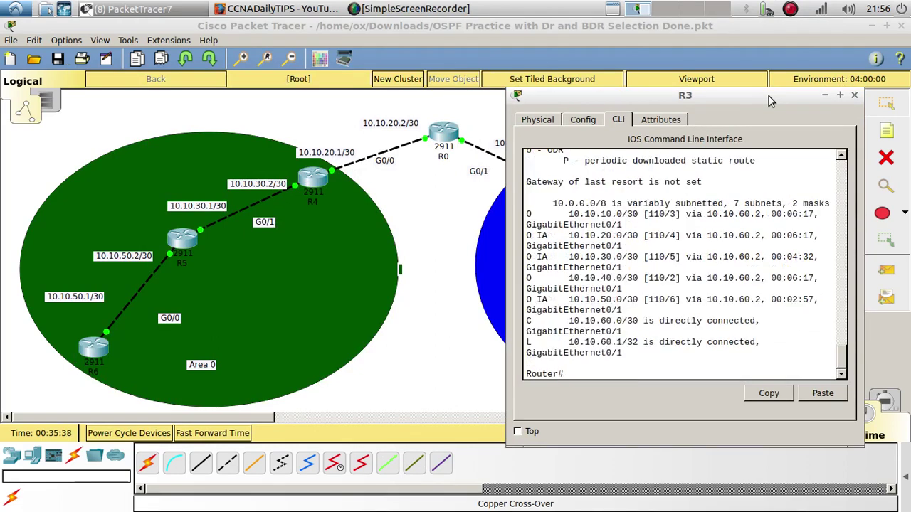
key("Return")
key("Return")
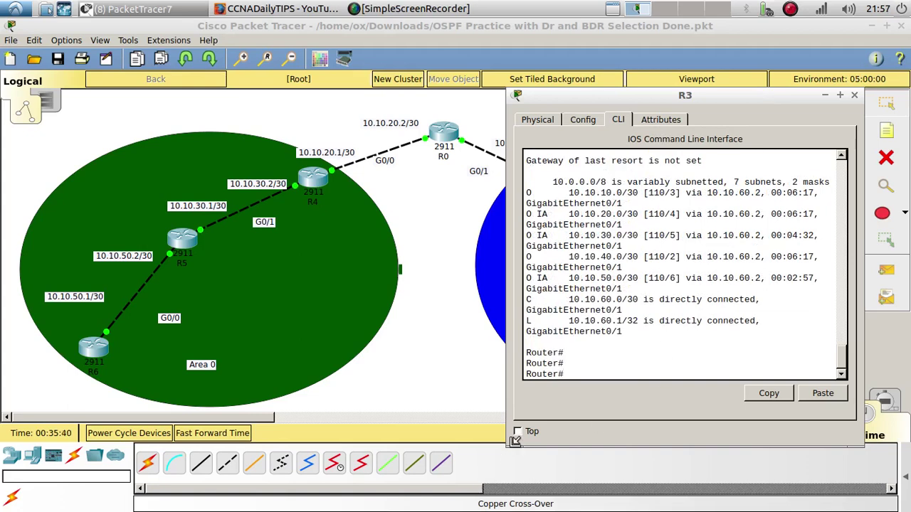
left_click_drag(509, 449, 356, 460)
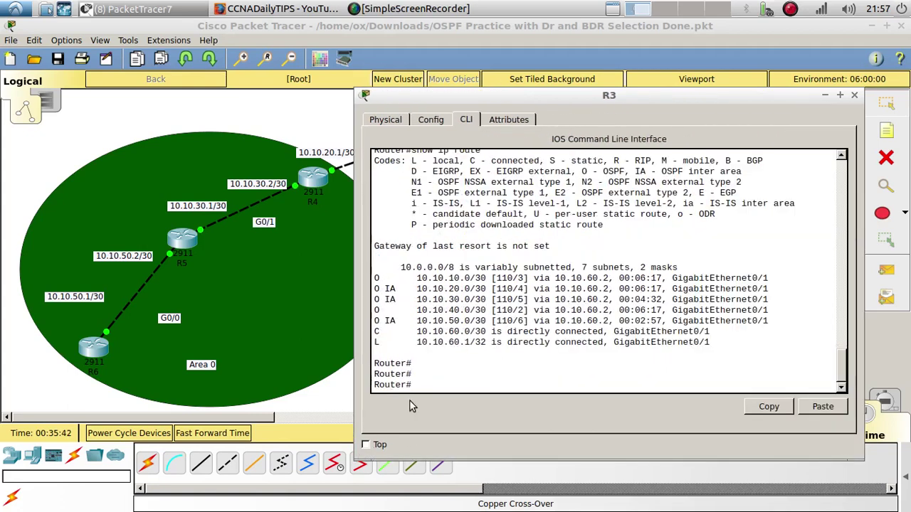
Examine R3's learned routes and match the IA code of the 10.10.50.0/30 route with the code legend
left_click_drag(722, 347, 350, 279)
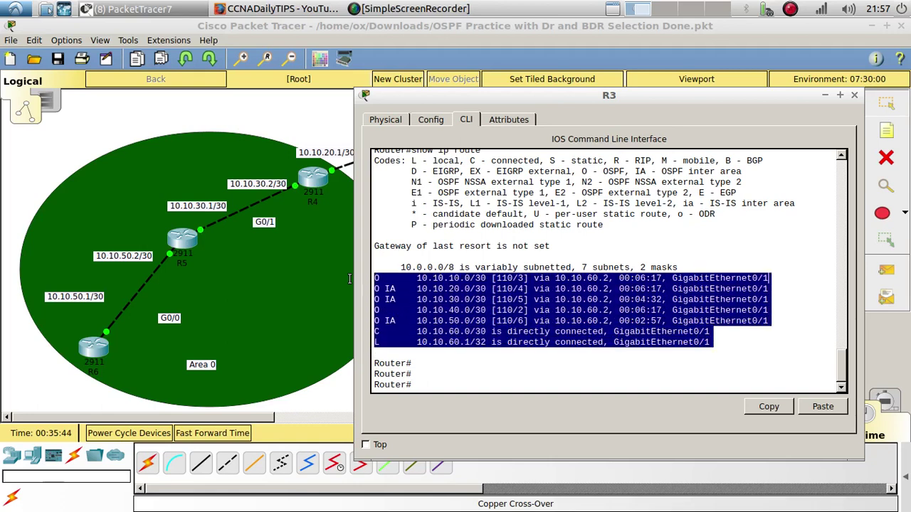
double_click(390, 321)
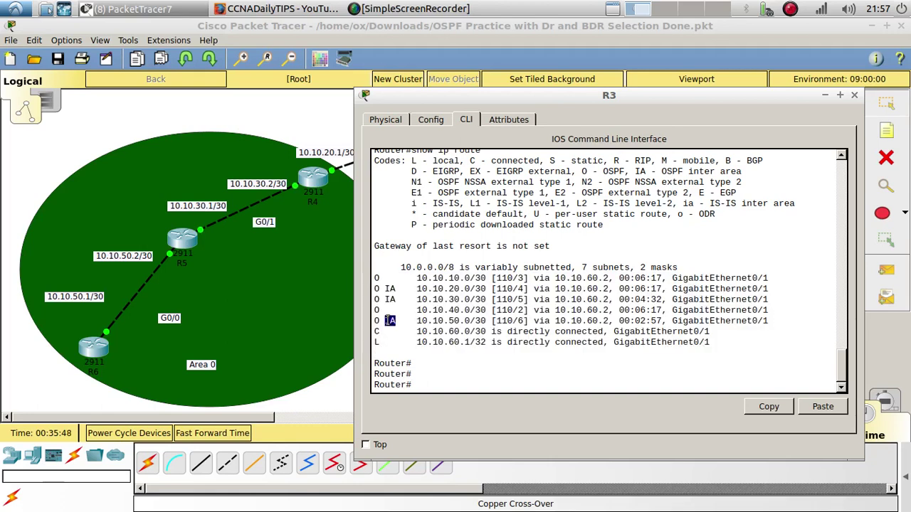
double_click(376, 320)
double_click(390, 320)
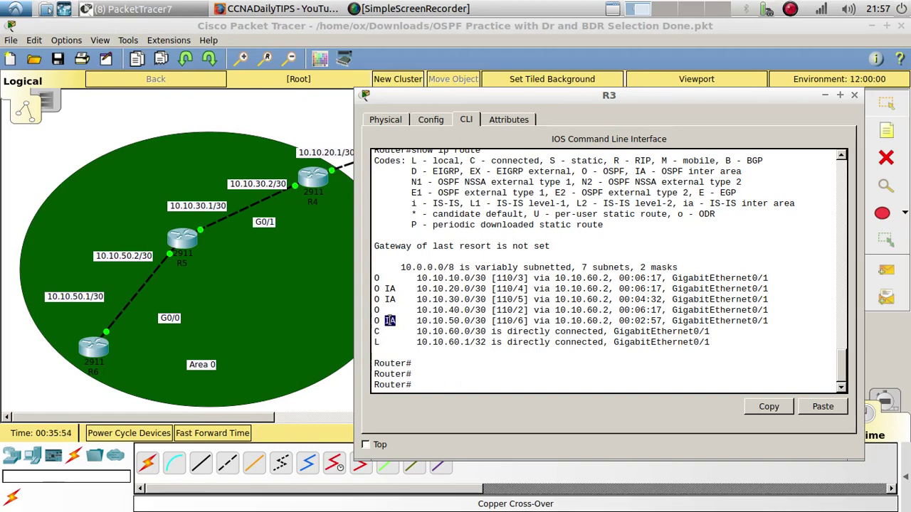
left_click(665, 169)
left_click_drag(664, 168, 753, 171)
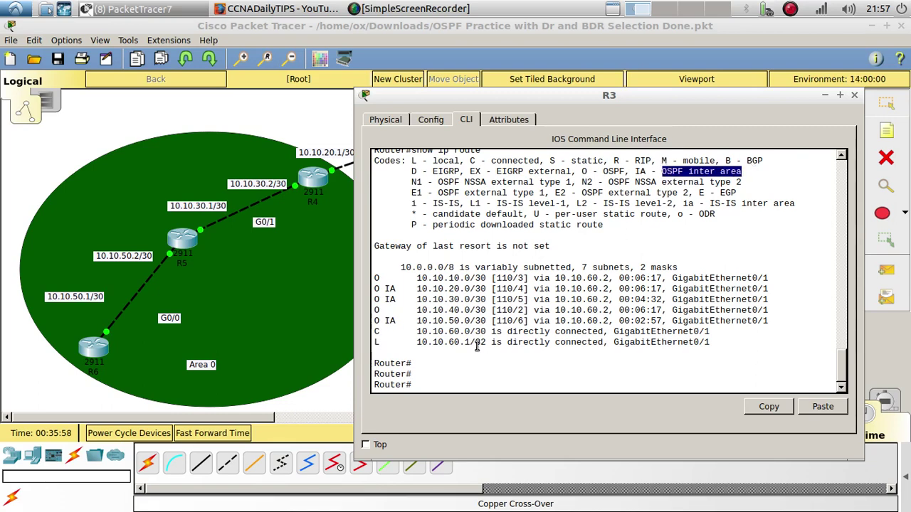
Ping 10.10.50.1 on R6 from R3 and examine the echo replies
left_click(433, 382)
type("ping 10.10")
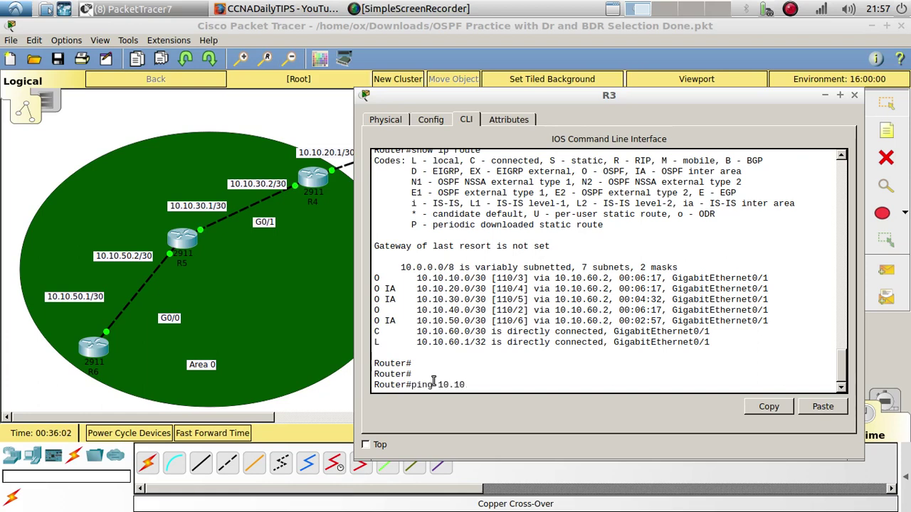
type(".50.1")
key("Return")
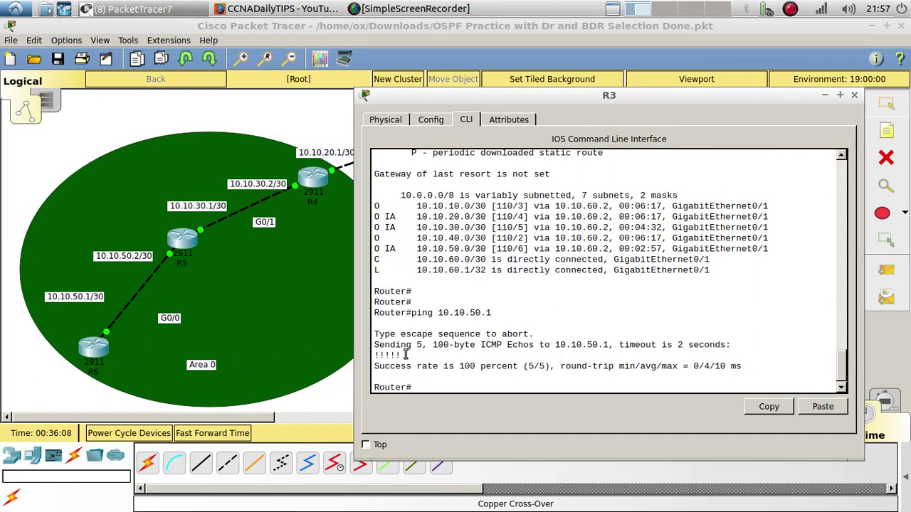
left_click_drag(404, 355, 371, 361)
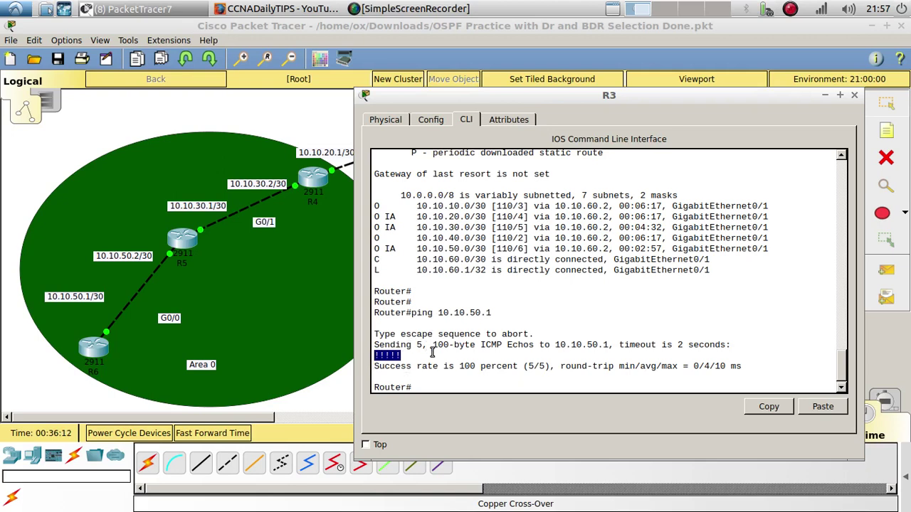
Display the OSPF interface details on R3
left_click(429, 387)
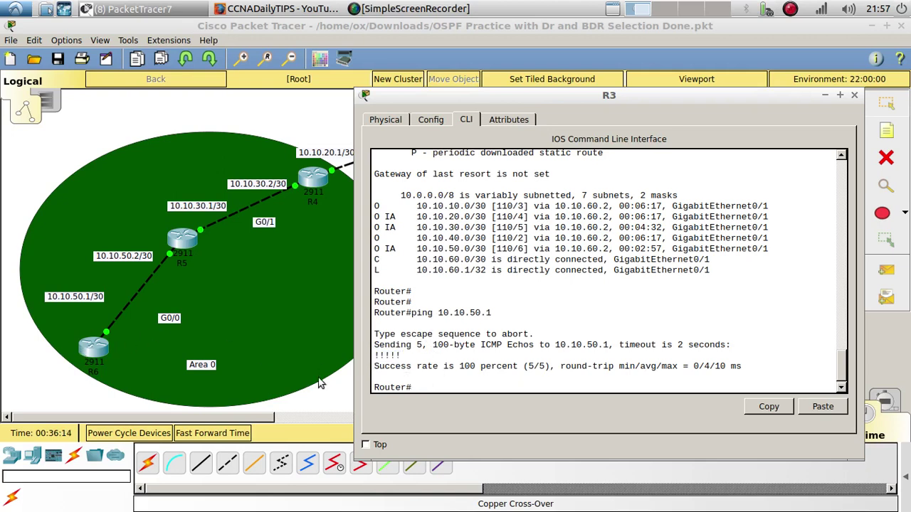
type("show ip")
key("Tab")
type("o")
key("Tab")
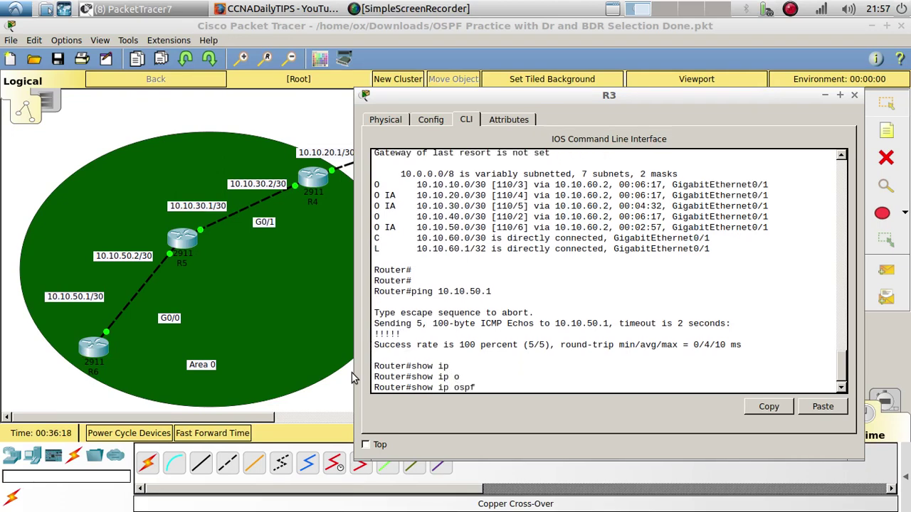
type("in")
key("Return")
key("Return")
key("Return")
key("Return")
key("Return")
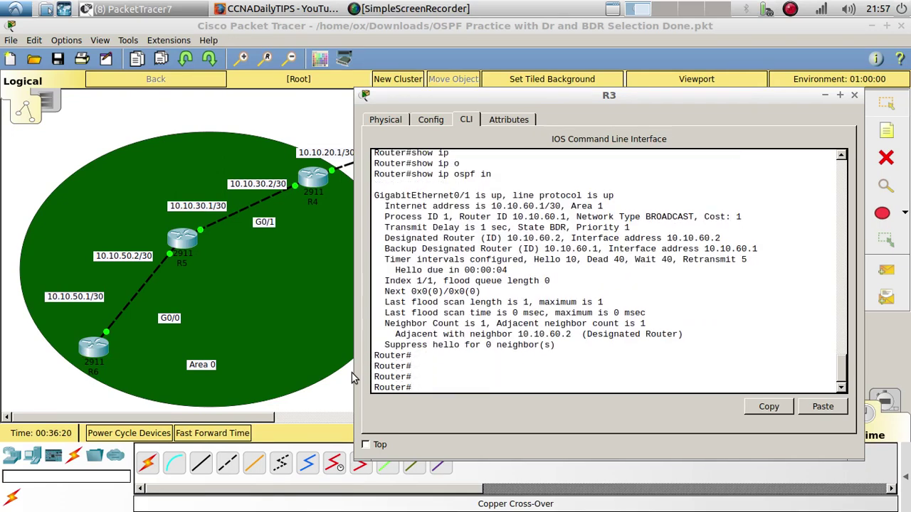
Examine the state, designated router address and priority in R3's OSPF interface details, keeping the Area 1 routers in view
double_click(552, 217)
left_click_drag(595, 95, 380, 91)
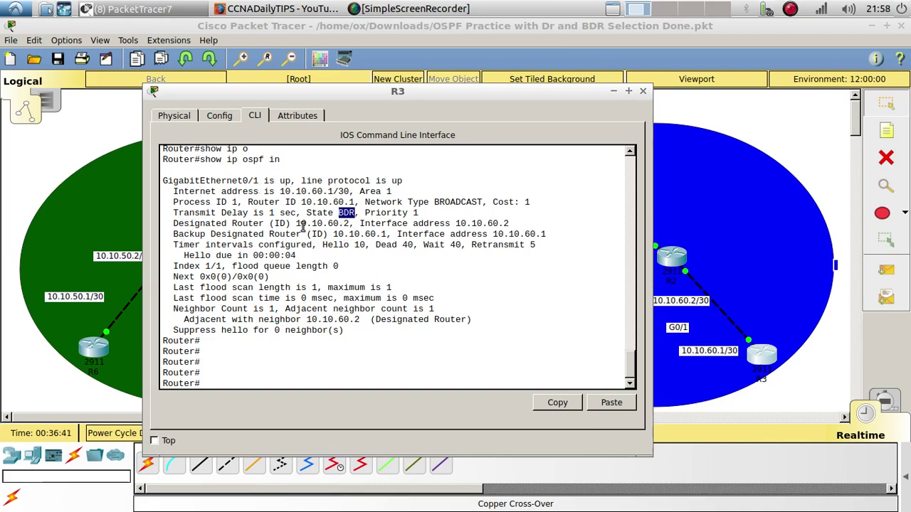
left_click(175, 223)
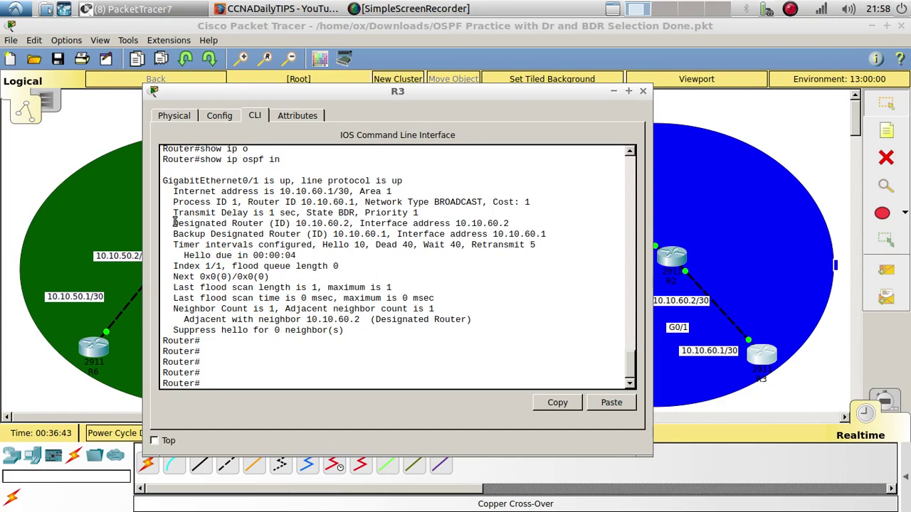
left_click_drag(174, 223, 333, 226)
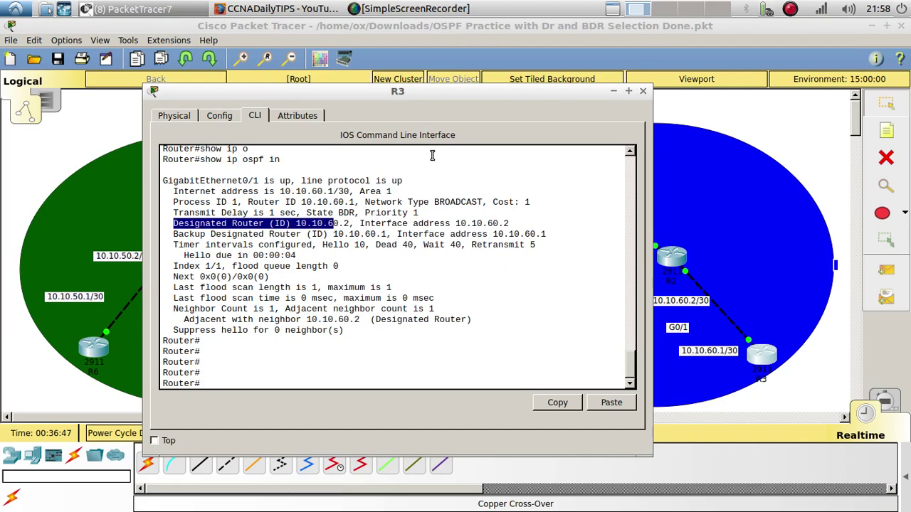
left_click_drag(444, 98, 365, 79)
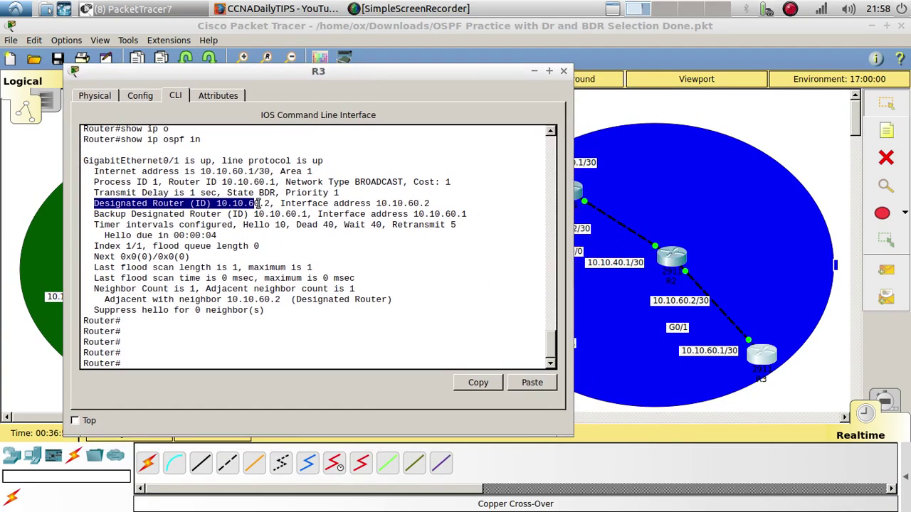
left_click_drag(272, 205, 98, 209)
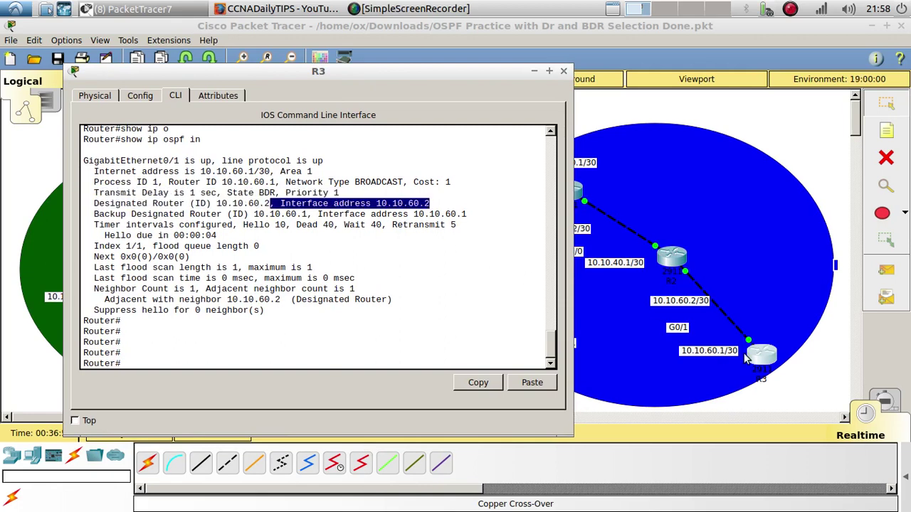
double_click(267, 192)
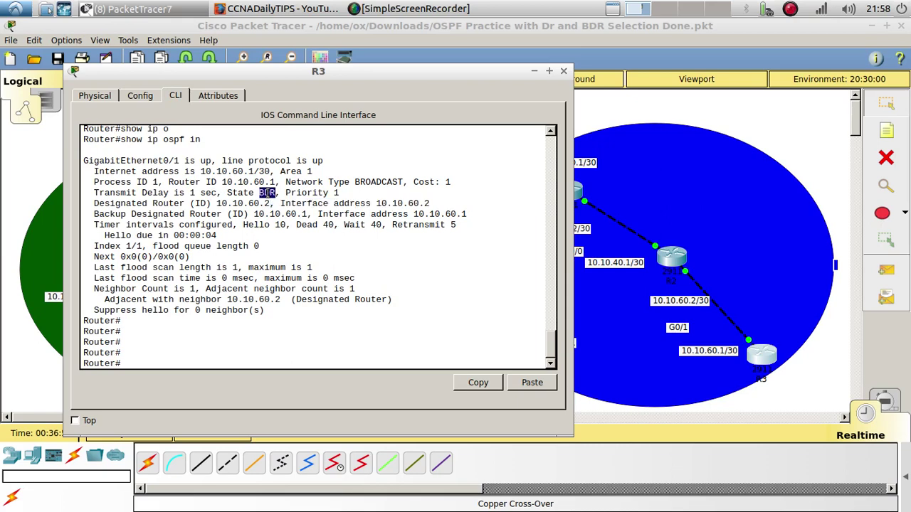
left_click(173, 356)
double_click(307, 193)
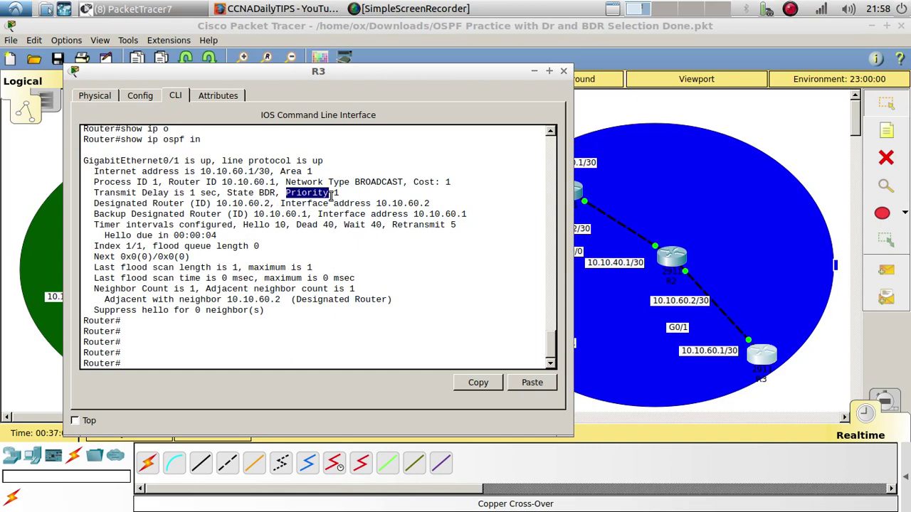
left_click_drag(354, 193, 285, 195)
Set the OSPF priority of R3's g0/1 interface to 10 and return to privileged EXEC mode
left_click(259, 363)
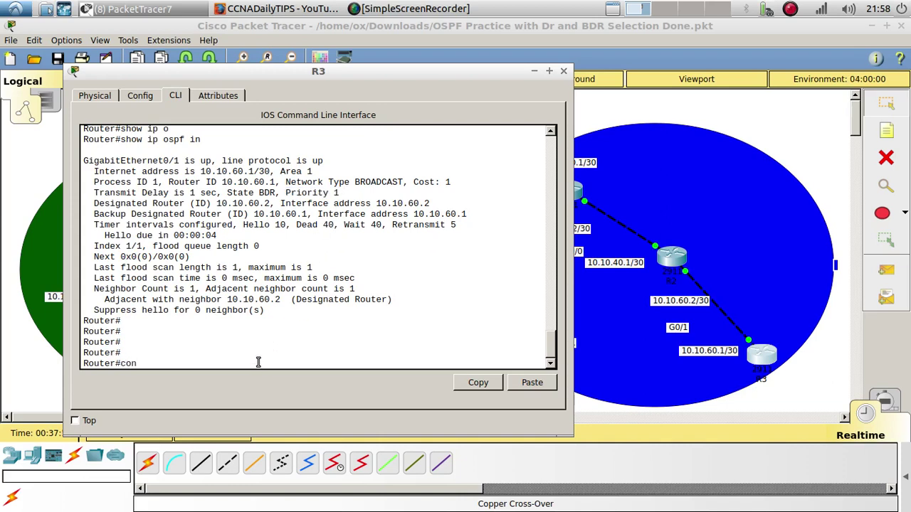
type("config t")
key("Return")
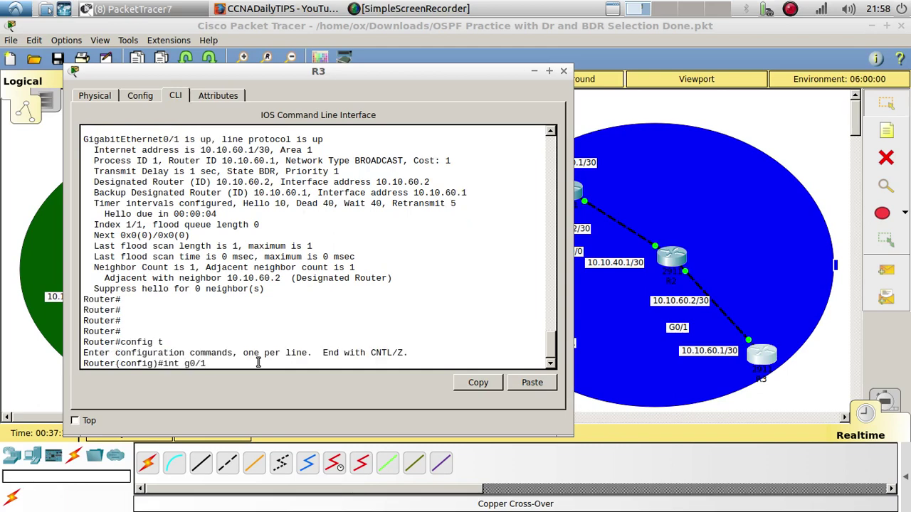
type("int g0/1")
key("Return")
key("Return")
type("ip o")
key("Tab")
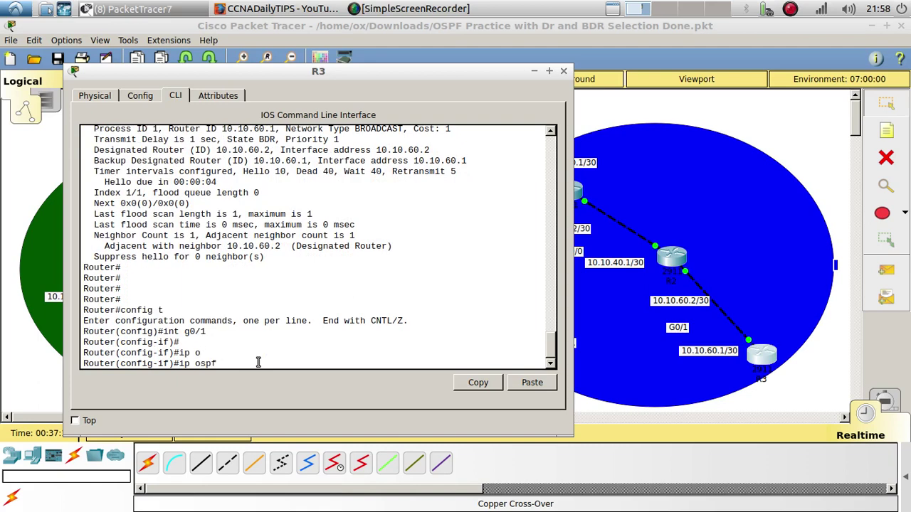
type("pri")
key("Tab")
key("Return")
key("Return")
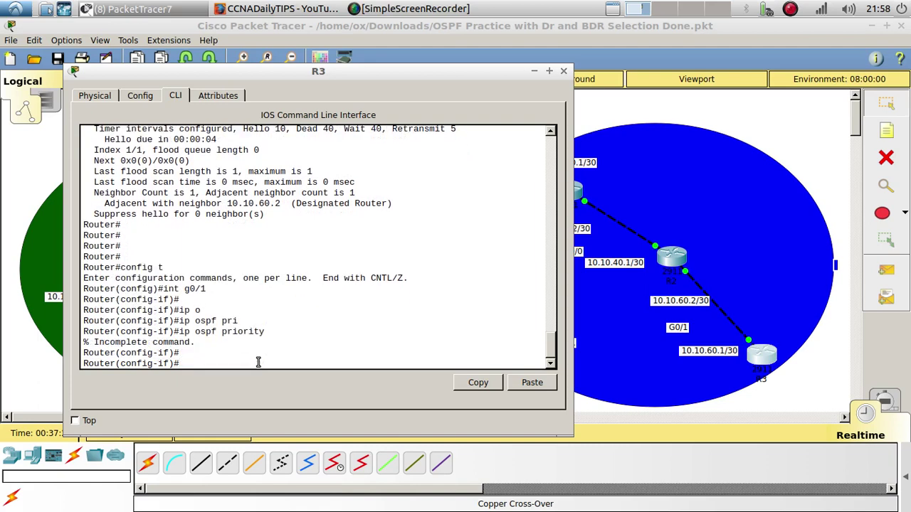
key("Up")
type("10")
key("Return")
key("Return")
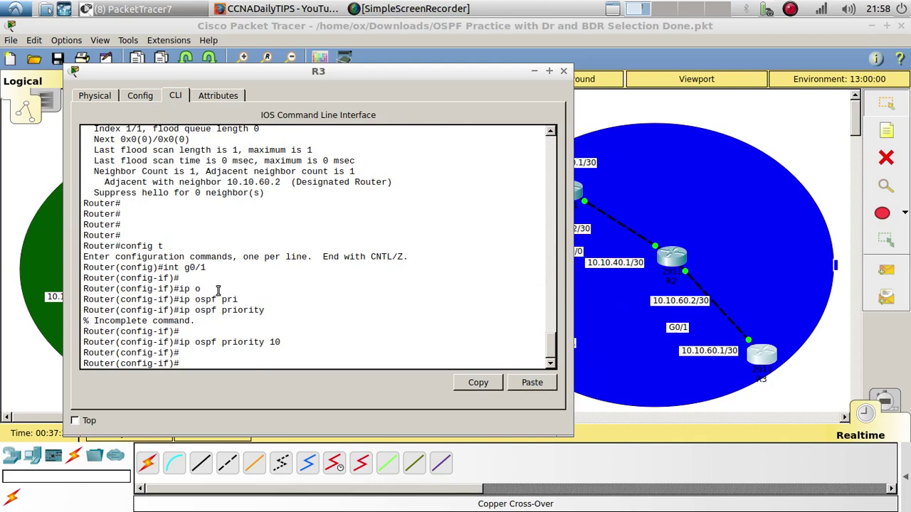
key("Return")
type("end")
key("Return")
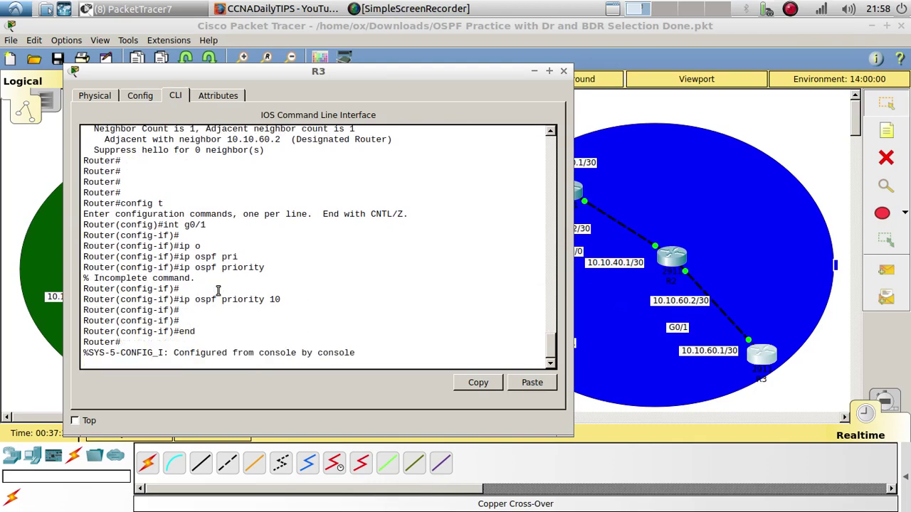
Save R3's running configuration to its startup configuration, accepting the default destination filename
type("copy r")
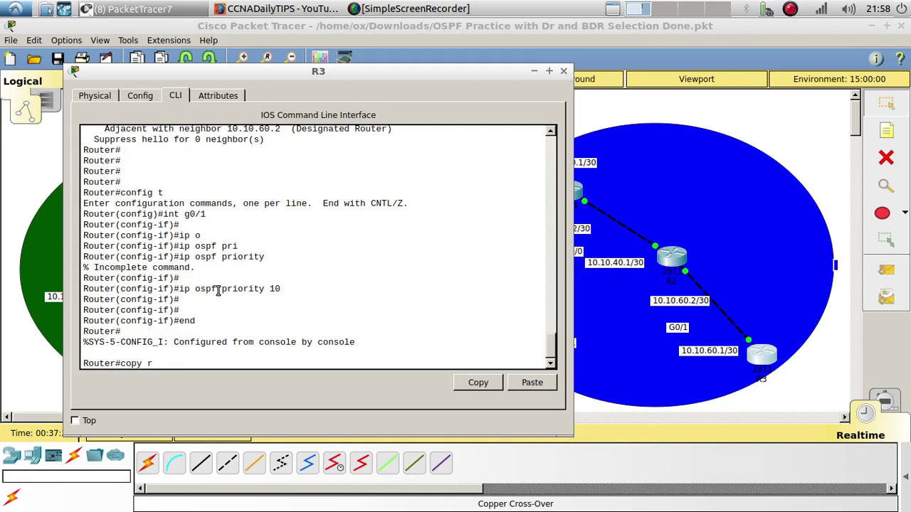
type("un")
key("Tab")
type("st")
key("Tab")
key("Return")
key("Return")
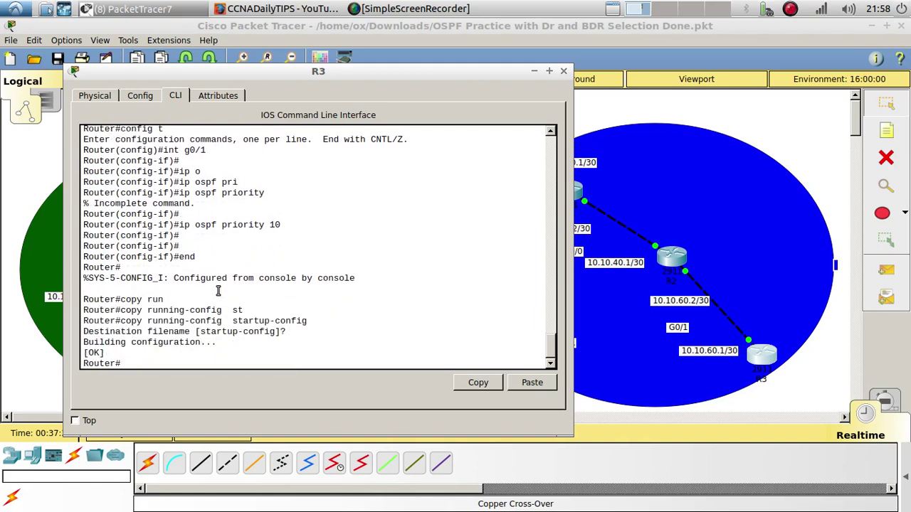
key("Return")
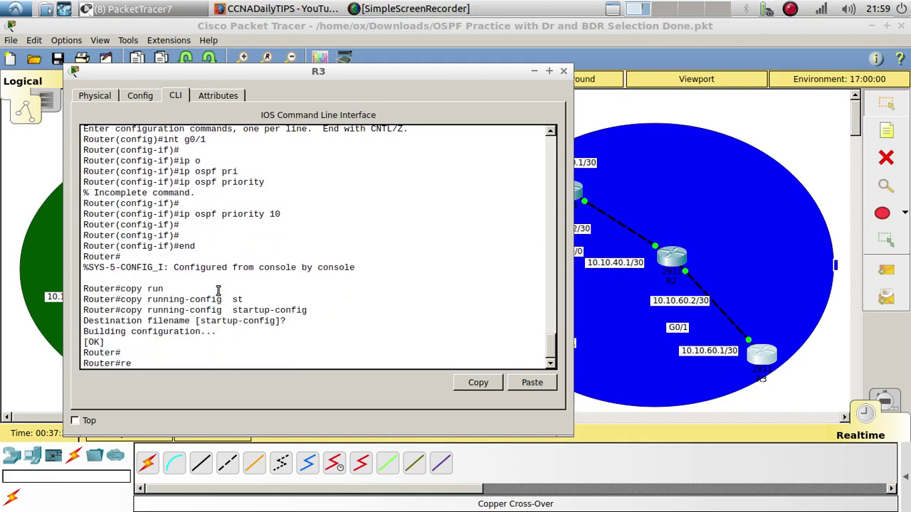
Reload R3, confirm the restart and fast-forward the simulation time from the topology workspace
type("relo")
key("Tab")
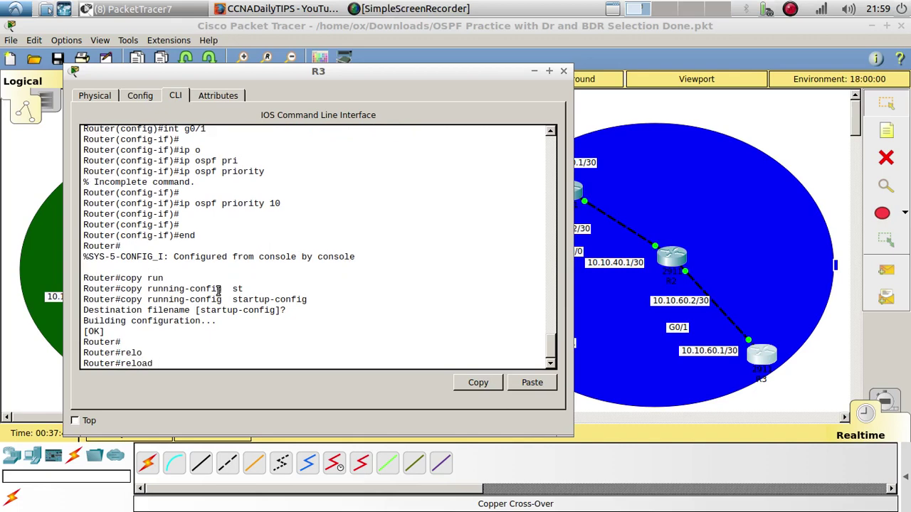
key("Return")
key("Return")
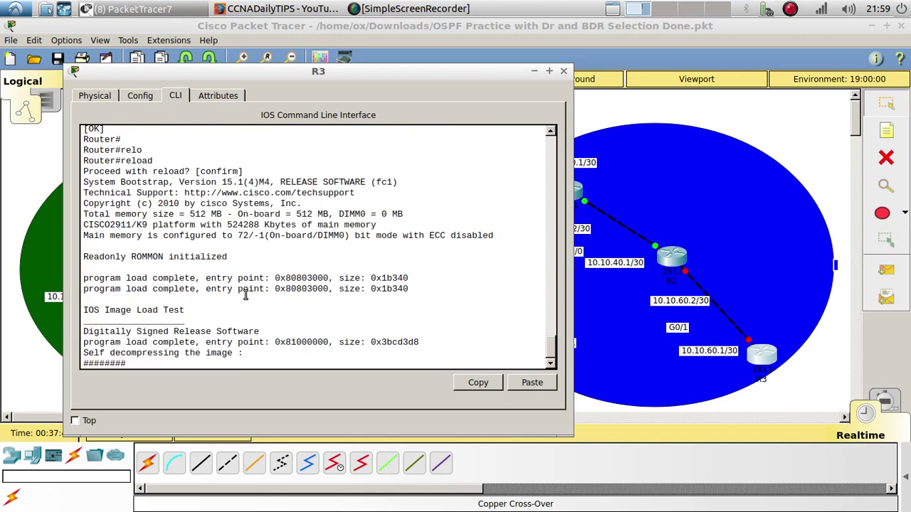
left_click(45, 399)
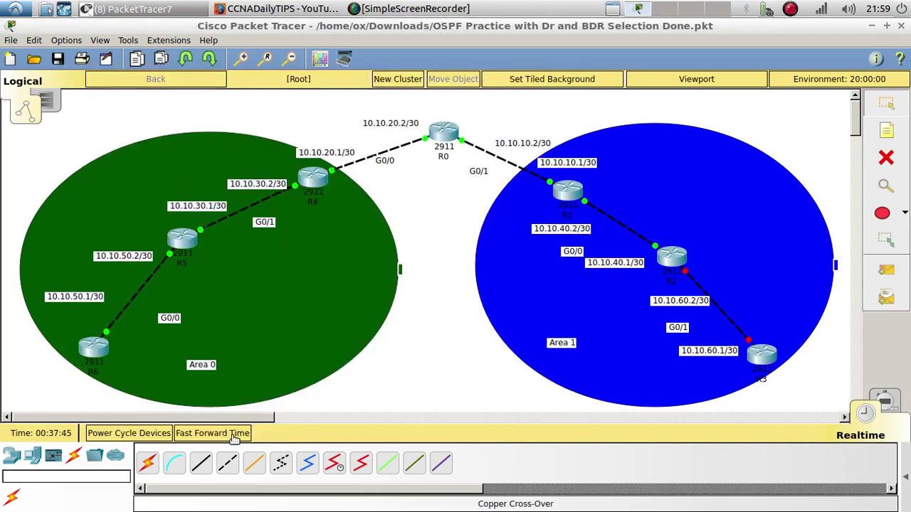
left_click(231, 433)
left_click(231, 434)
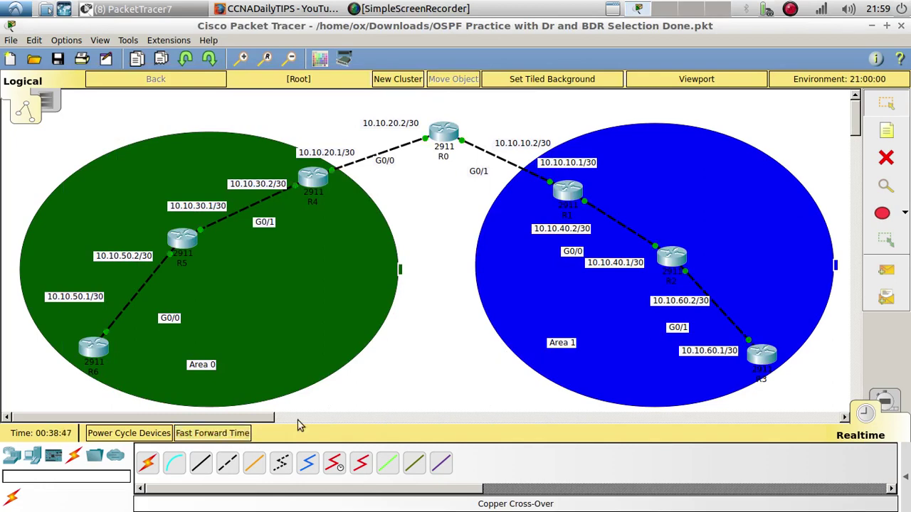
Reopen R3's console after the reload and enter privileged EXEC mode
left_click(751, 354)
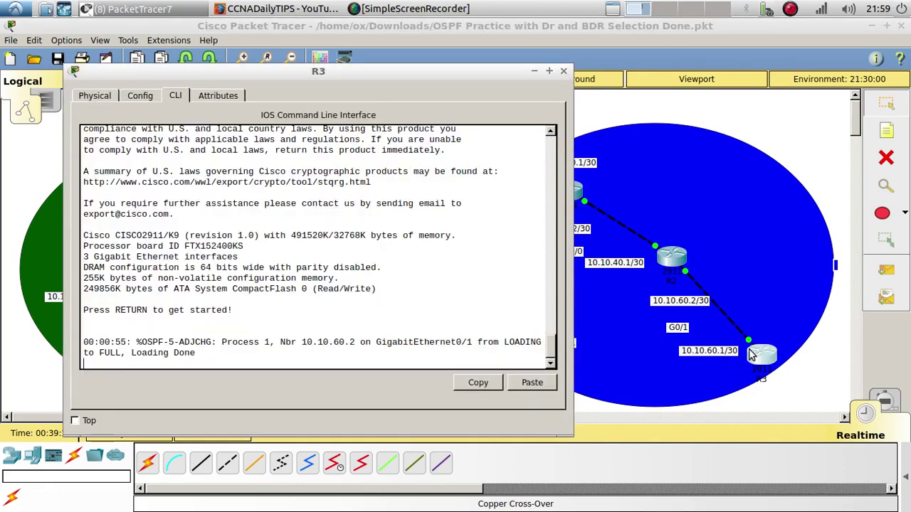
left_click_drag(217, 352, 115, 332)
left_click(234, 350)
key("Return")
key("Return")
key("Return")
type("en")
key("Return")
key("Return")
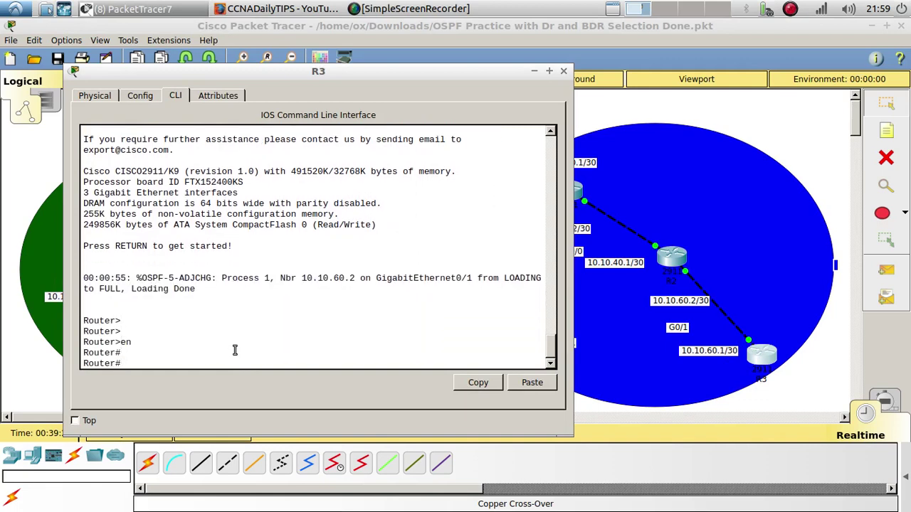
Display R3's OSPF interface details again with show ip ospf interface
type("show ip o")
key("Tab")
key("Tab")
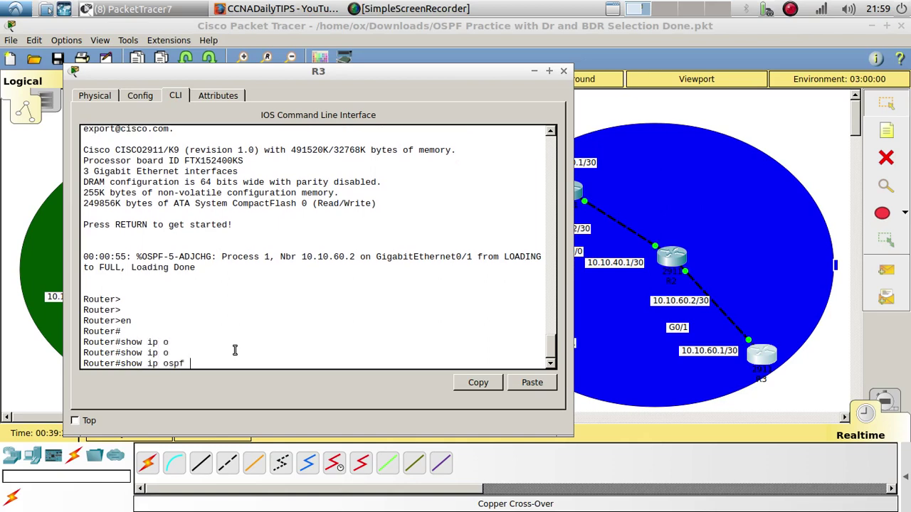
type("in")
key("Tab")
key("Return")
key("Return")
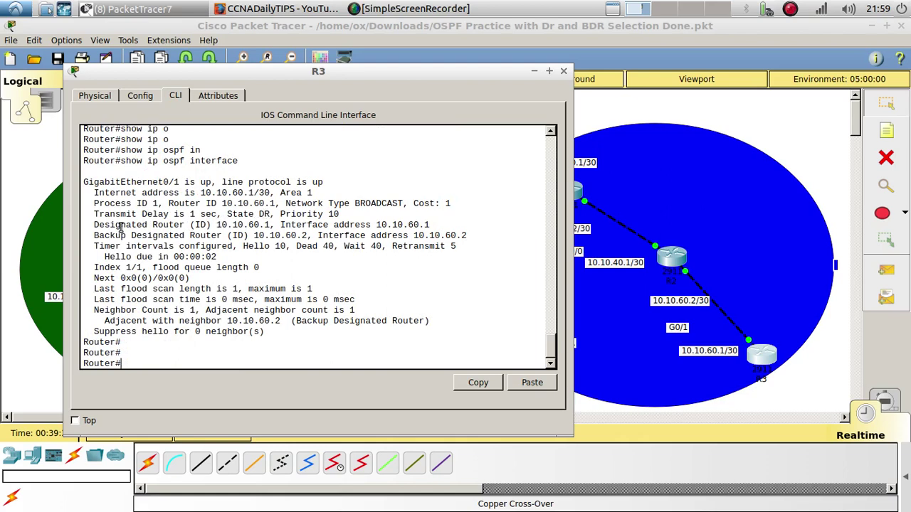
Check the designated router, state and priority fields in R3's refreshed OSPF interface output
left_click_drag(95, 225, 184, 226)
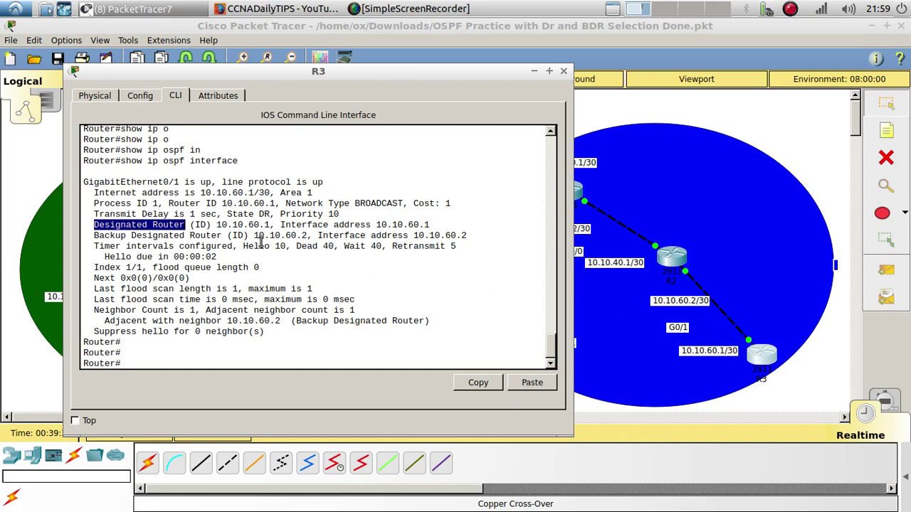
double_click(264, 213)
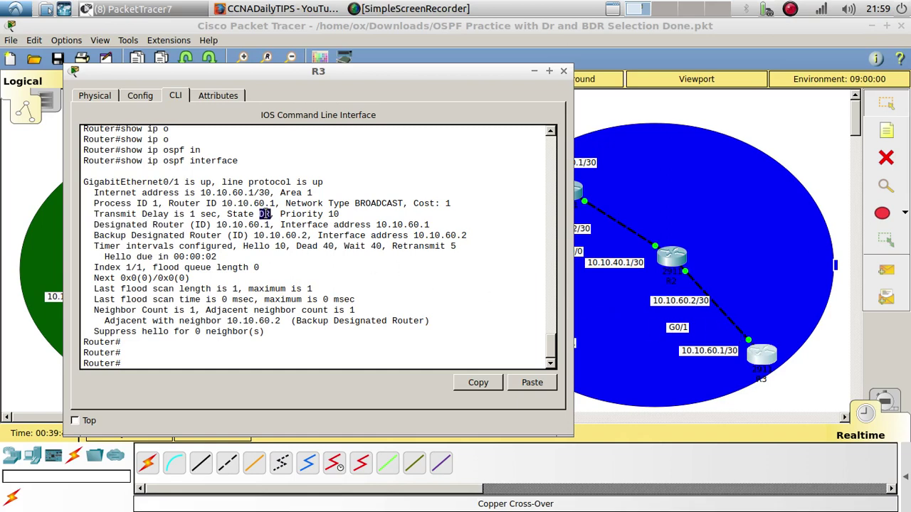
left_click_drag(227, 213, 274, 213)
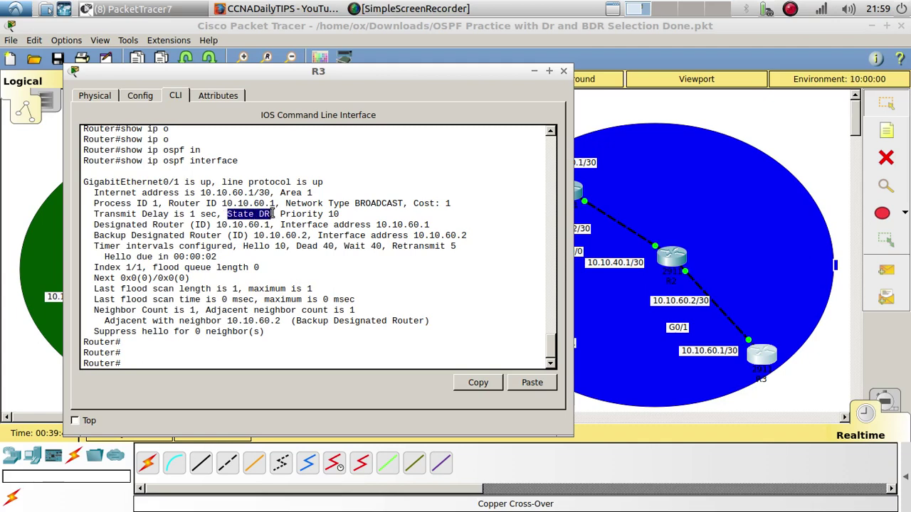
double_click(334, 213)
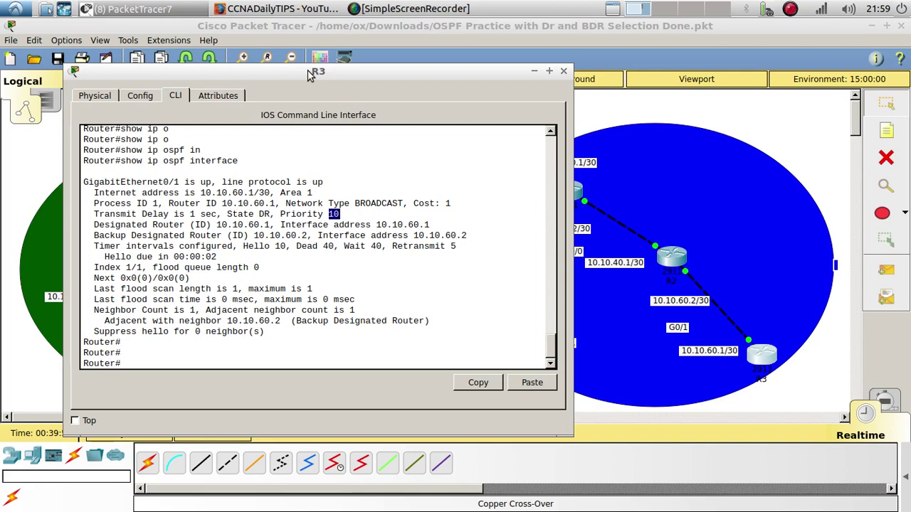
Bring up R6's console and place its window clear of the Area 0 routers
left_click_drag(312, 72, 570, 74)
left_click(105, 348)
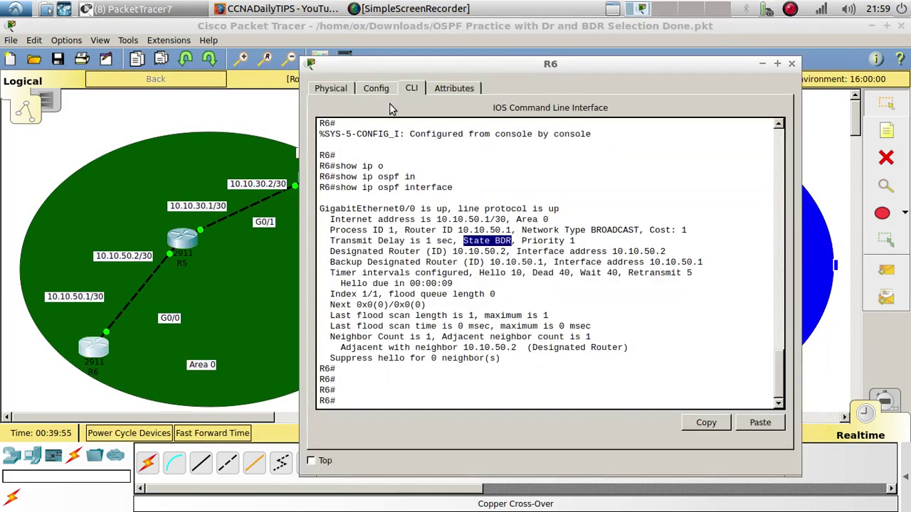
left_click_drag(414, 68, 559, 71)
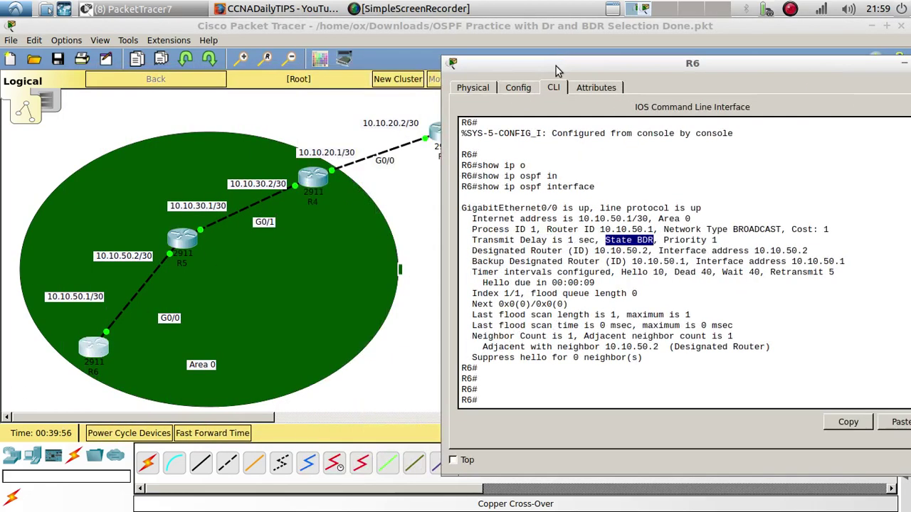
left_click(641, 242)
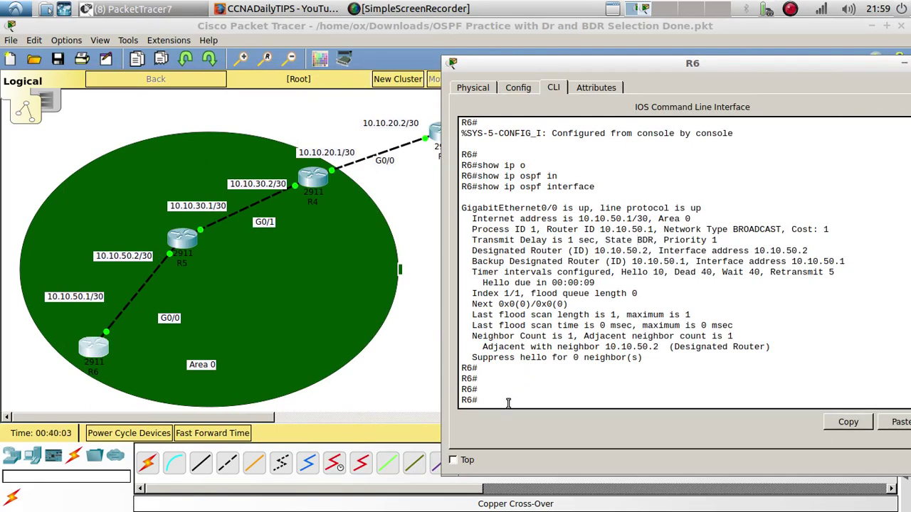
Set the OSPF priority of R6's g0/0 interface to 2
type("config t")
key("Return")
type("int")
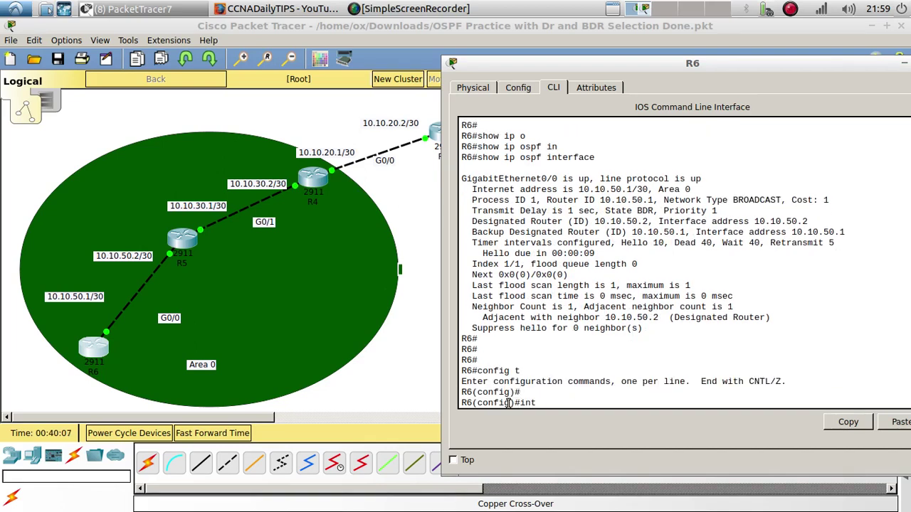
type(" g0/0")
key("Return")
type("ip o")
key("Tab")
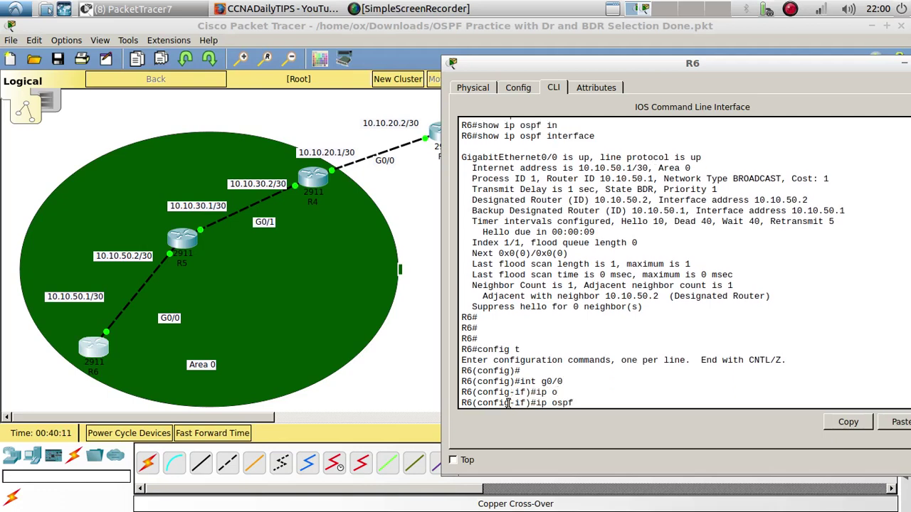
type("p")
key("Tab")
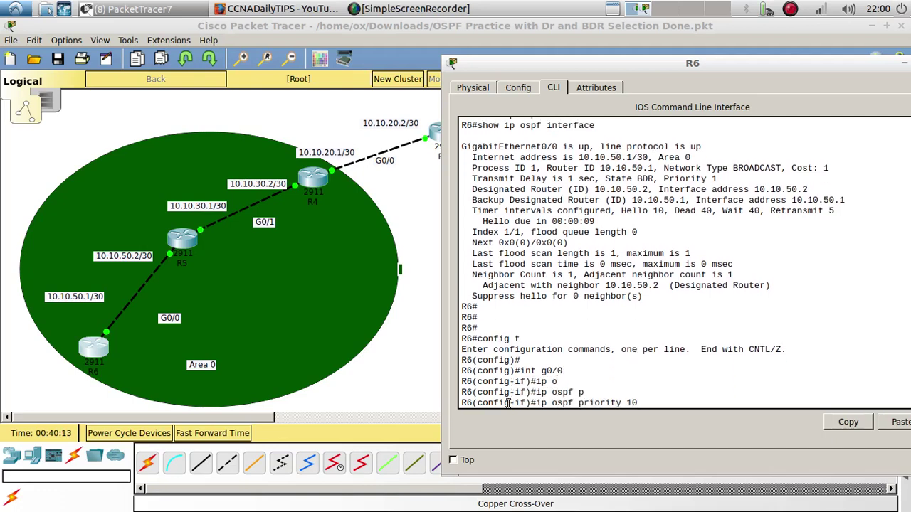
type("2")
key("Return")
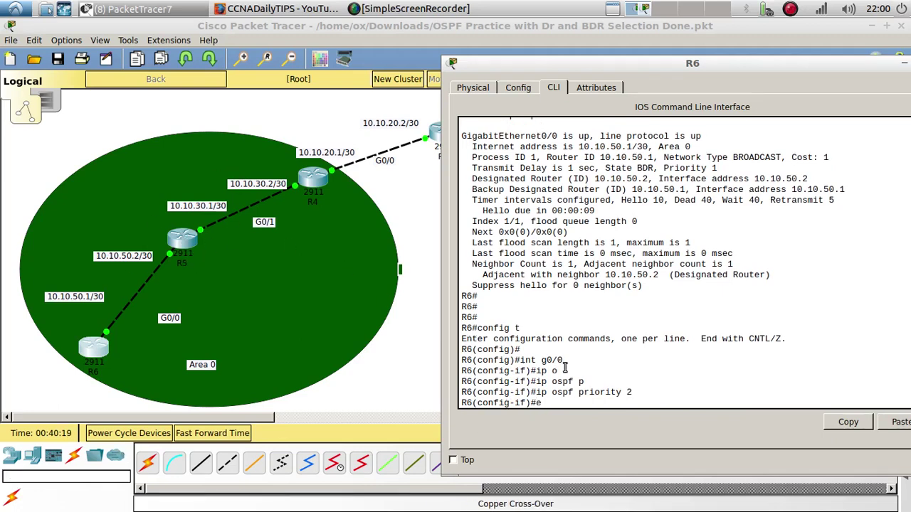
Leave configuration mode on R6 and copy its running configuration to the startup configuration
type("nd")
key("Return")
type("copy run s")
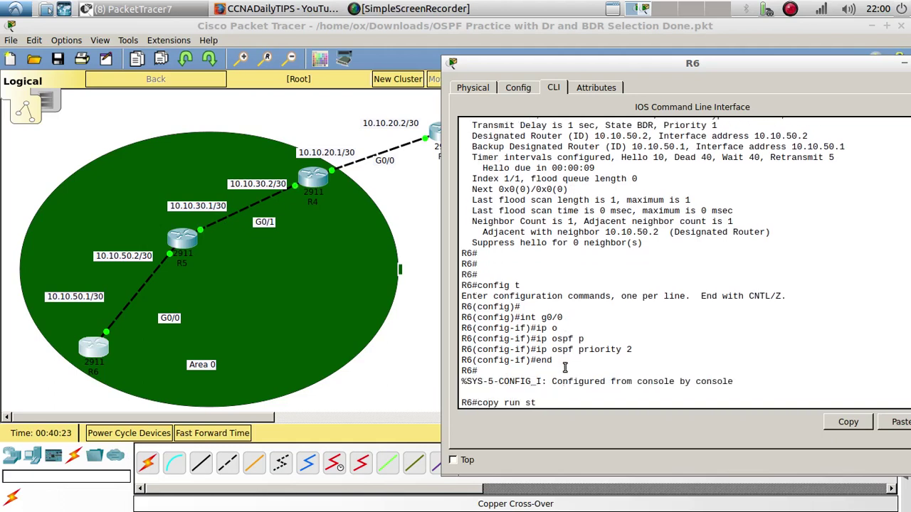
type("t")
key("Return")
key("Return")
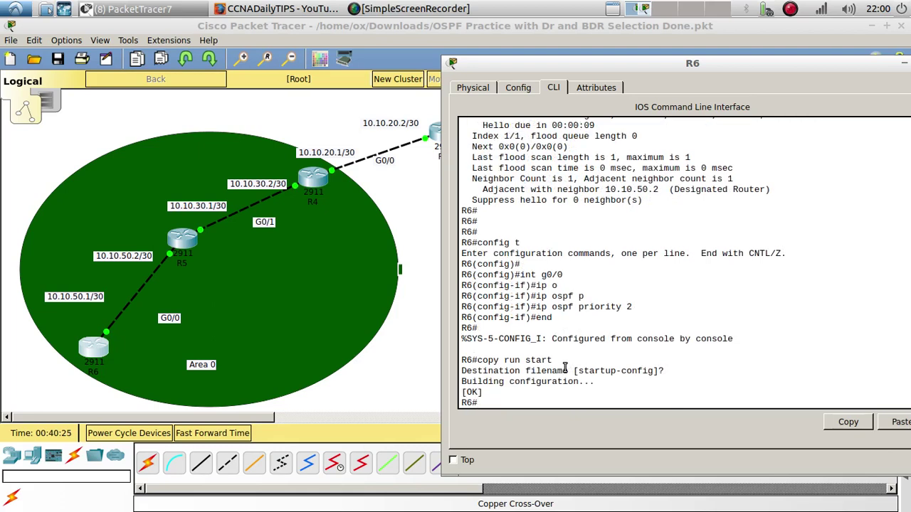
Reload R6 and fast-forward the simulation time to get through its restart
type("reload")
key("Return")
key("Return")
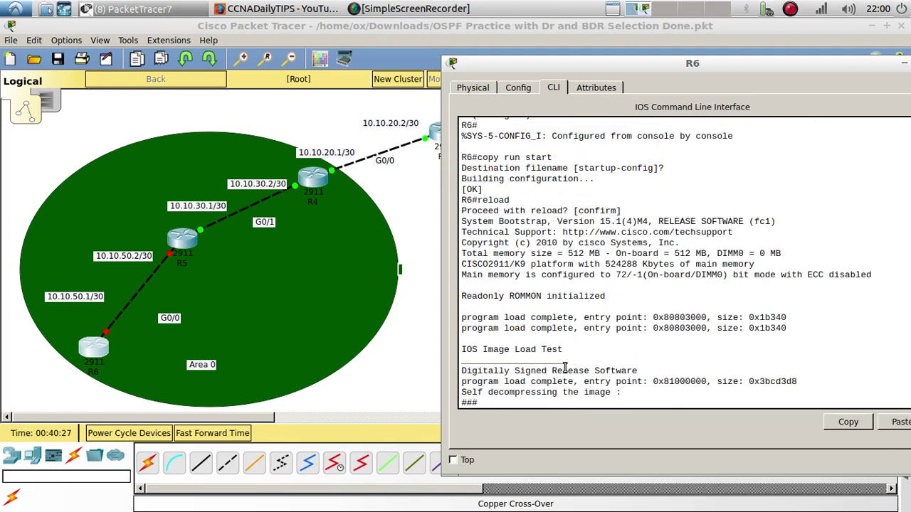
left_click(240, 438)
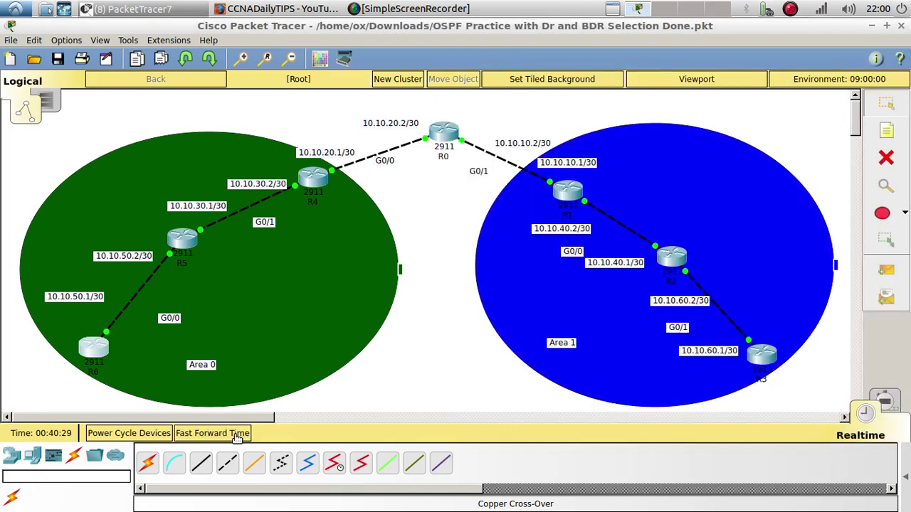
Bring R6's console back up and enter privileged mode
left_click(103, 349)
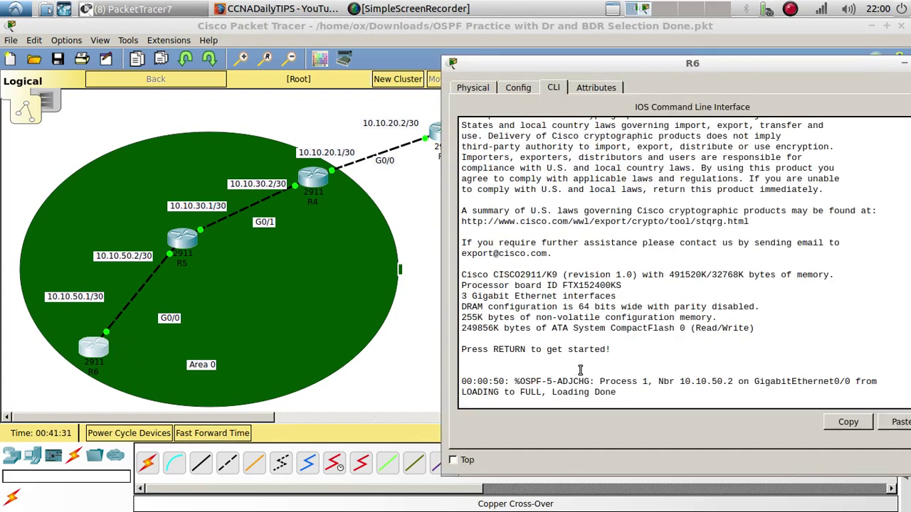
left_click_drag(626, 391, 448, 381)
left_click(476, 384)
key("Return")
key("Return")
type("en")
key("Return")
key("Return")
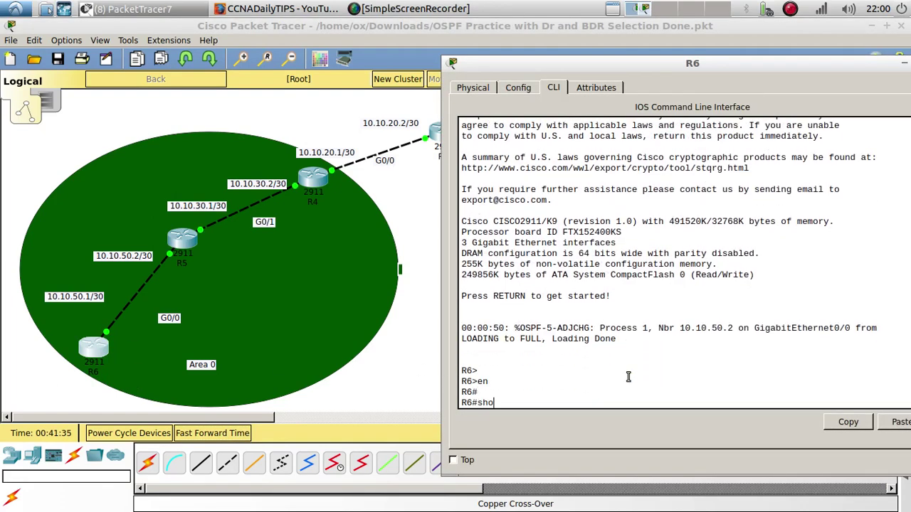
Display R6's OSPF interface details with show ip ospf interface and check the state field of g0/0
type("show ip o")
key("Tab")
type("in")
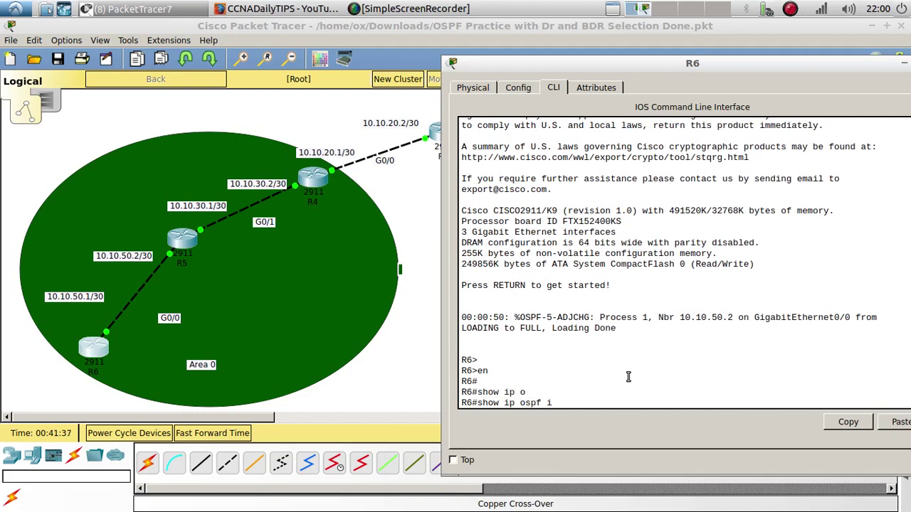
key("Tab")
key("Return")
key("Return")
key("Return")
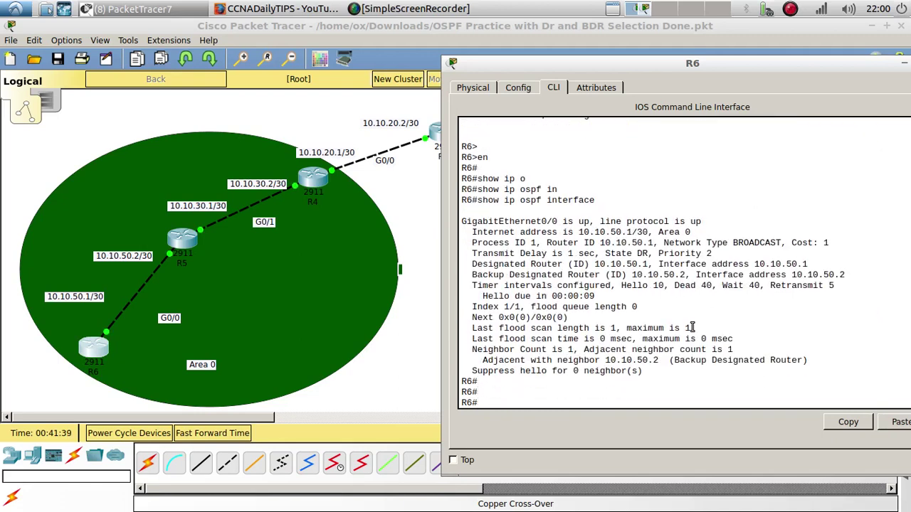
left_click_drag(605, 254, 649, 254)
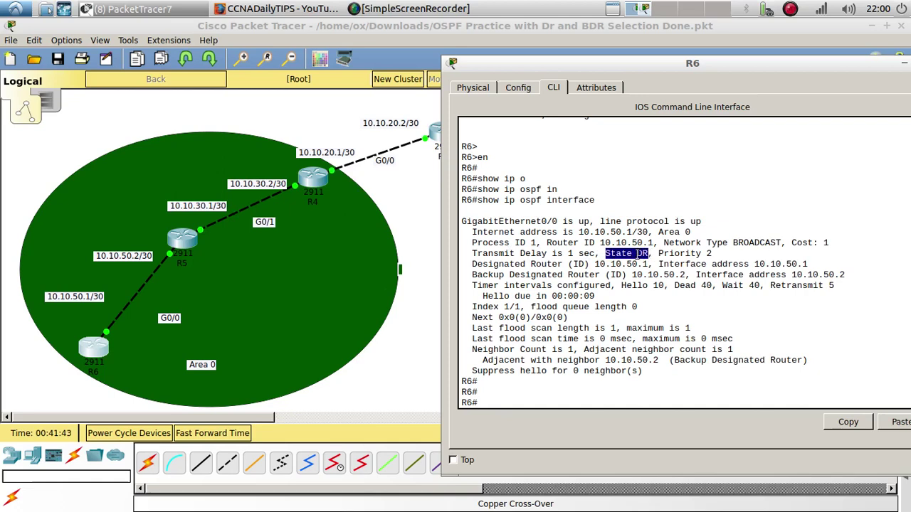
double_click(643, 254)
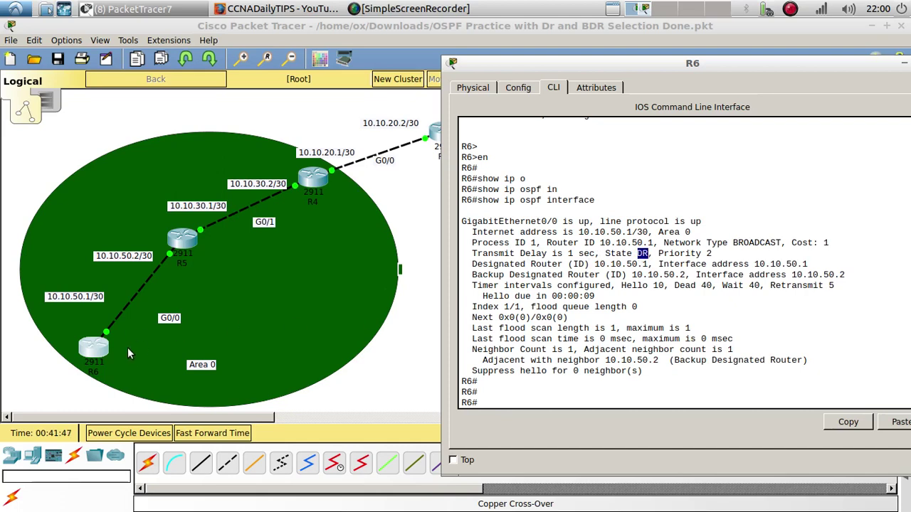
On R5, run show ip ospf interface and check the state and priority of its g0/0 interface
left_click(184, 240)
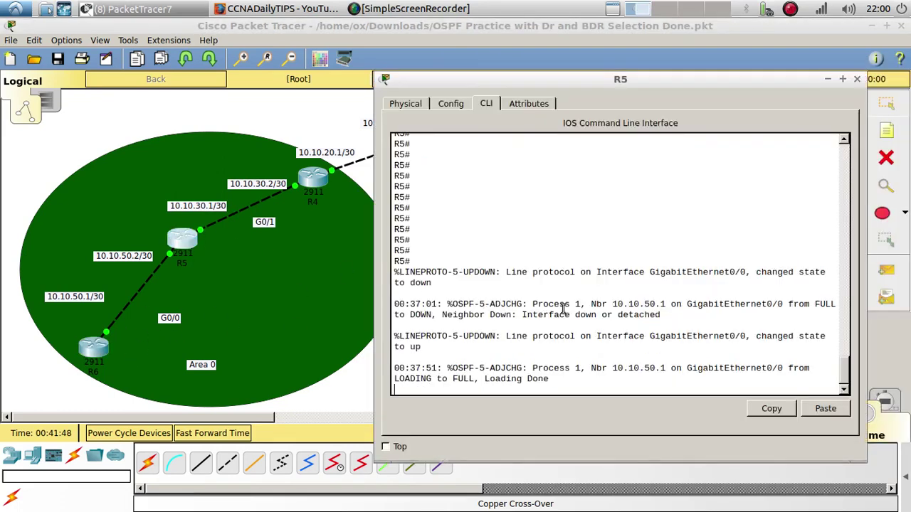
key("Return")
key("Return")
key("Return")
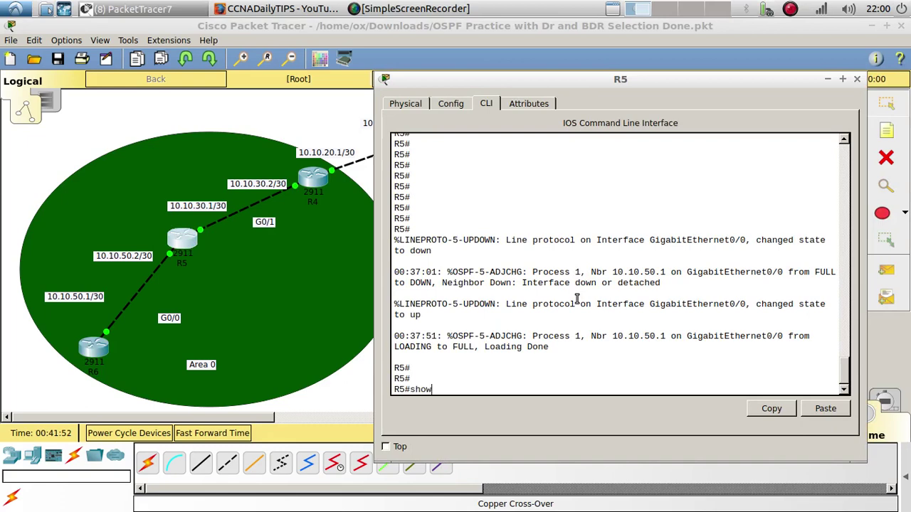
type("show ip")
key("Tab")
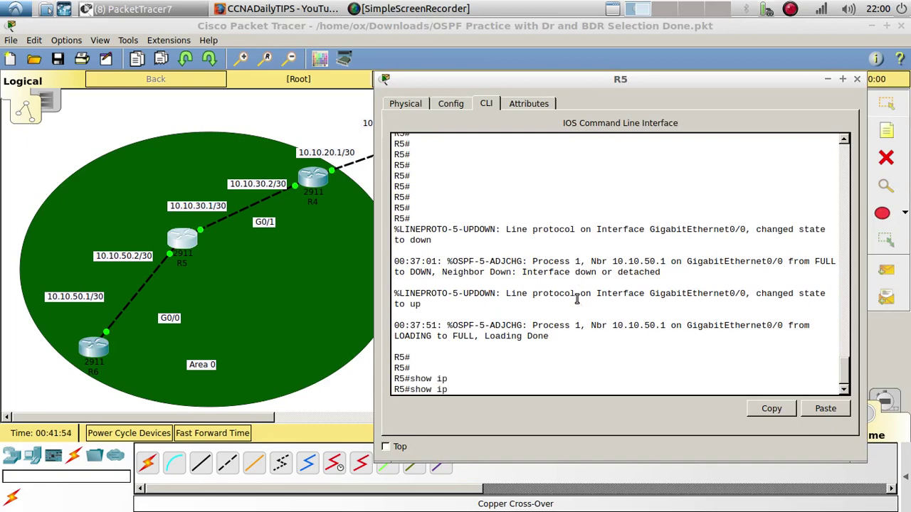
type("o")
key("Tab")
type("in")
key("Tab")
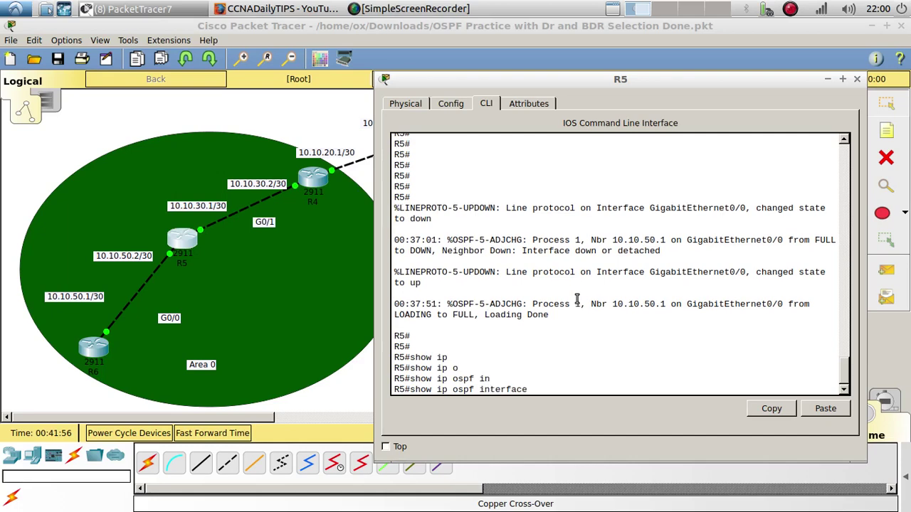
key("Return")
key("Return")
key("Return")
key("Return")
key("Return")
key("Return")
key("Return")
key("Return")
key("Return")
key("Return")
key("Return")
key("Return")
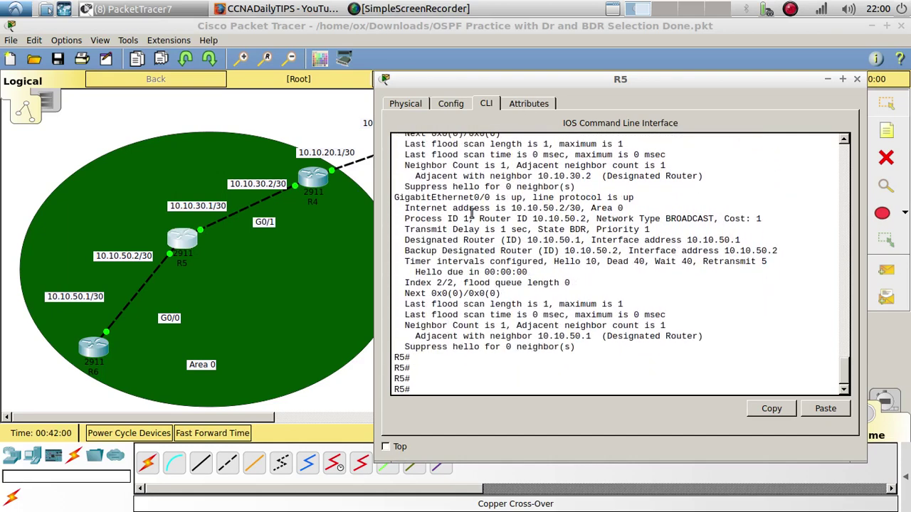
left_click_drag(394, 197, 487, 208)
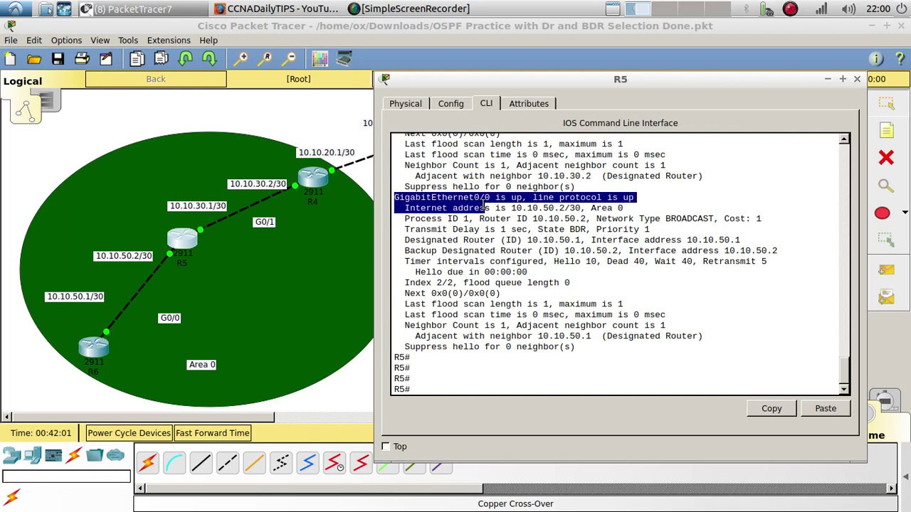
double_click(573, 229)
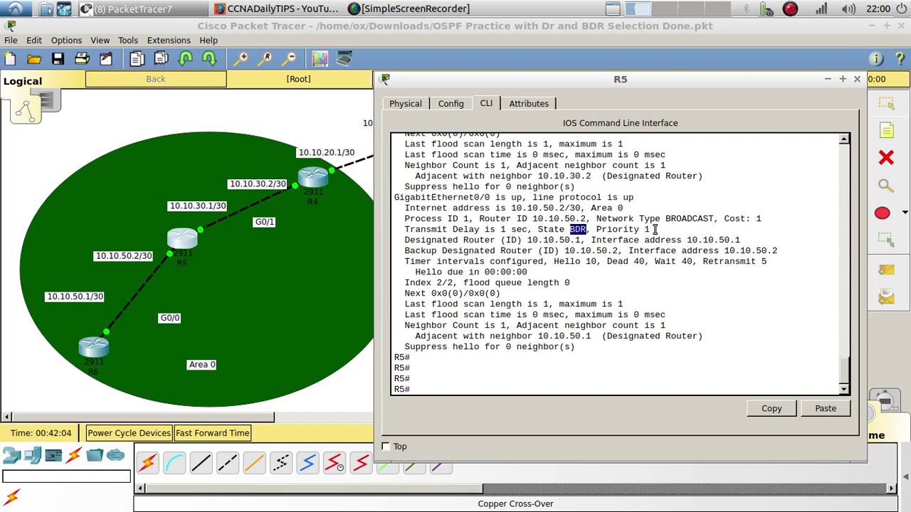
left_click_drag(652, 229, 394, 230)
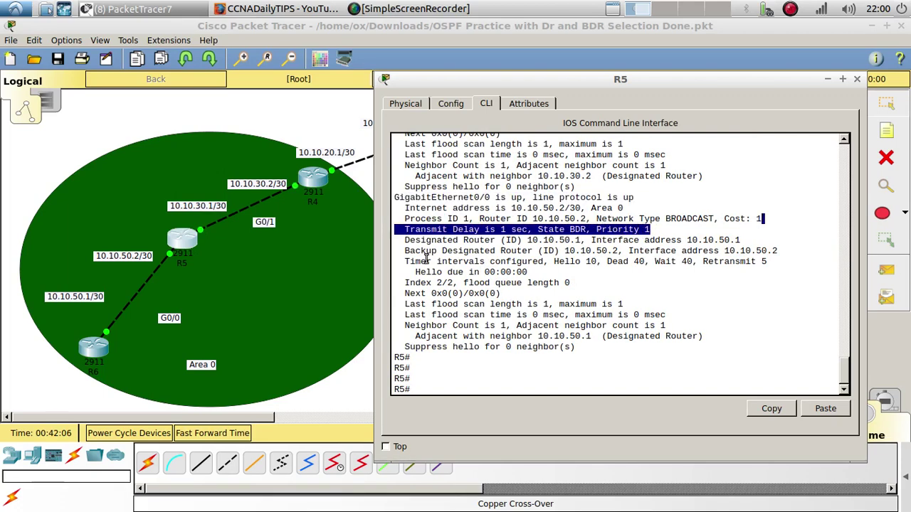
Compare the priority and state of g0/0 in R6's OSPF output with R5's, and close R6's console
left_click(104, 349)
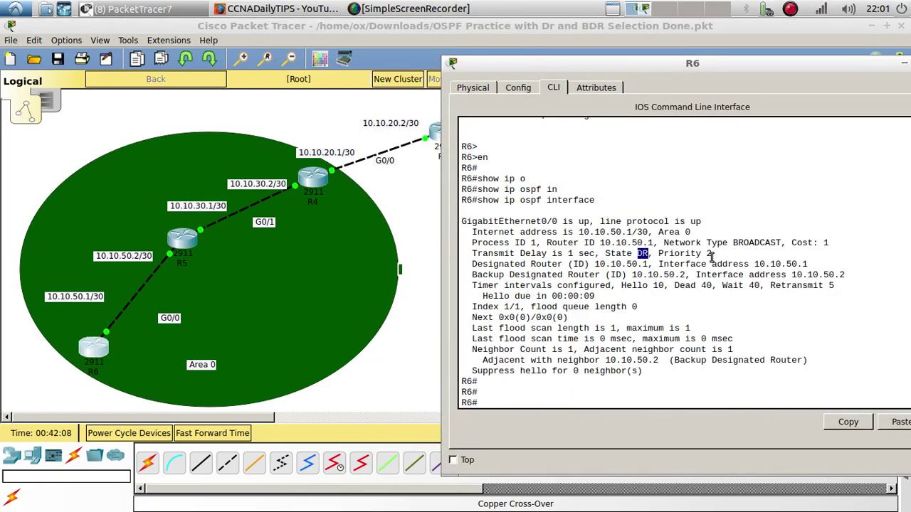
left_click_drag(712, 254, 654, 255)
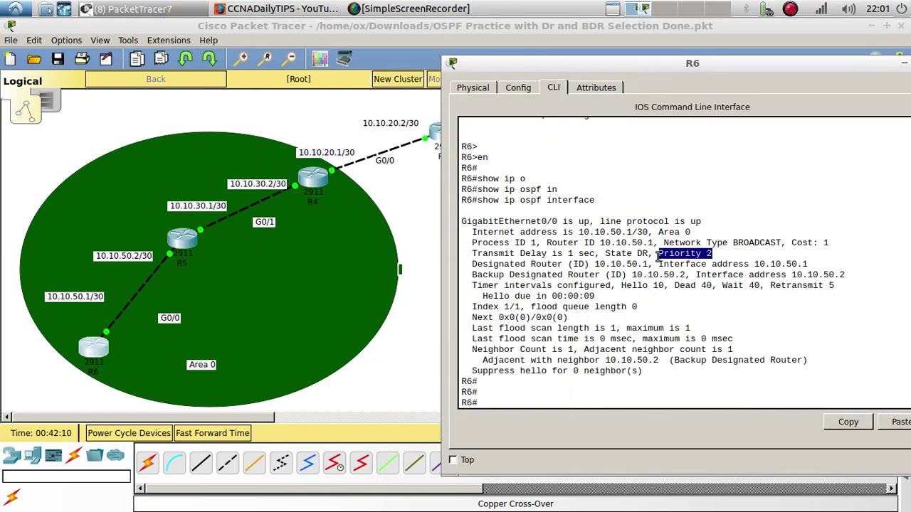
double_click(644, 254)
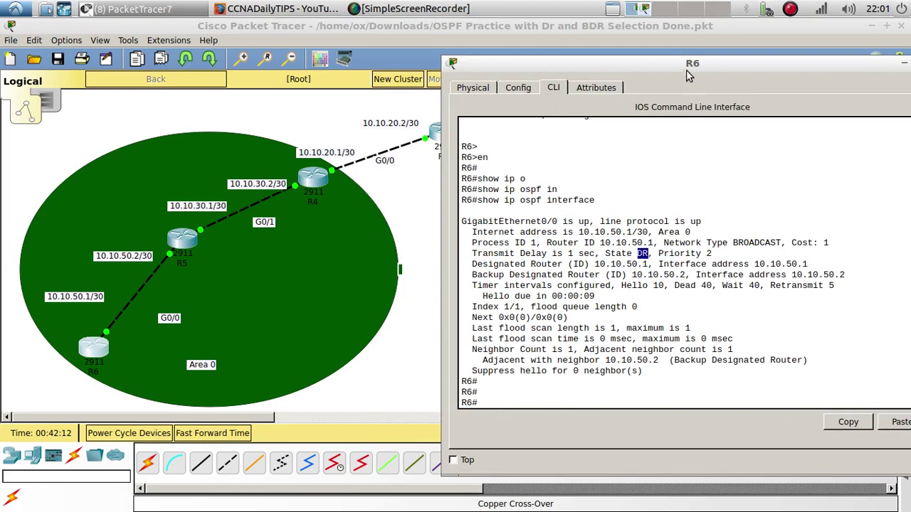
left_click_drag(688, 75, 417, 77)
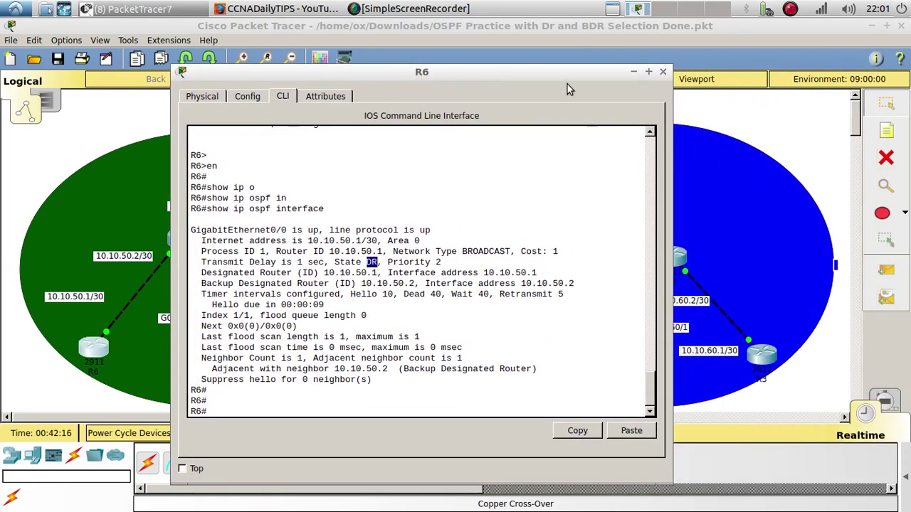
left_click_drag(553, 75, 464, 72)
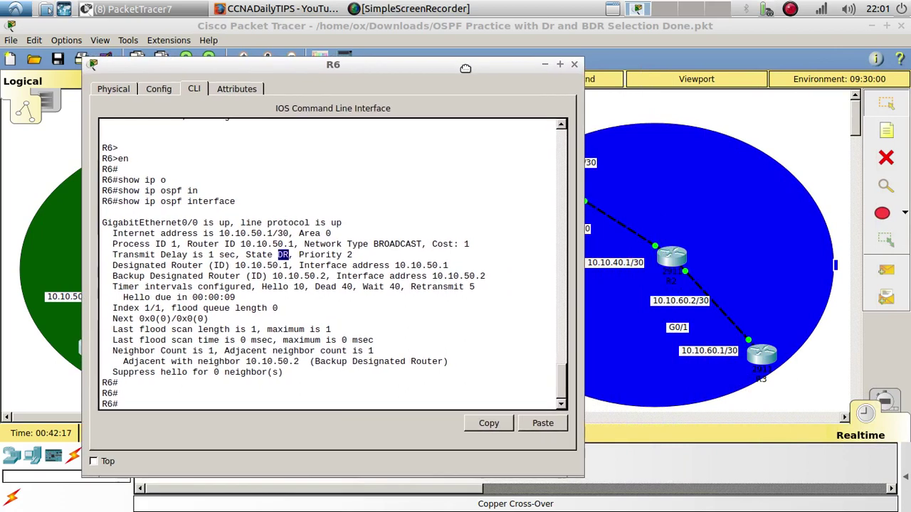
left_click(575, 71)
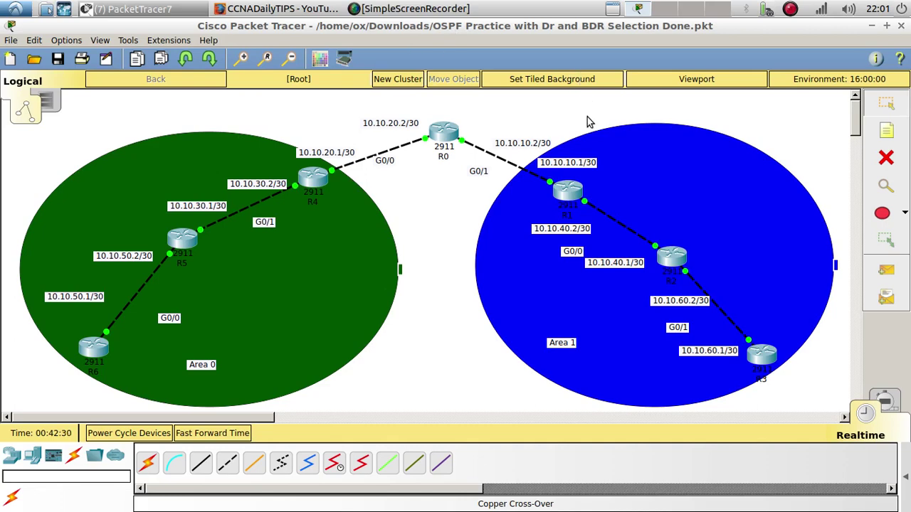
Switch to Firefox, dismiss the YouTube notifications, look over the CCNADailyTIPS channel's uploads and highlight the channel name
left_click(328, 12)
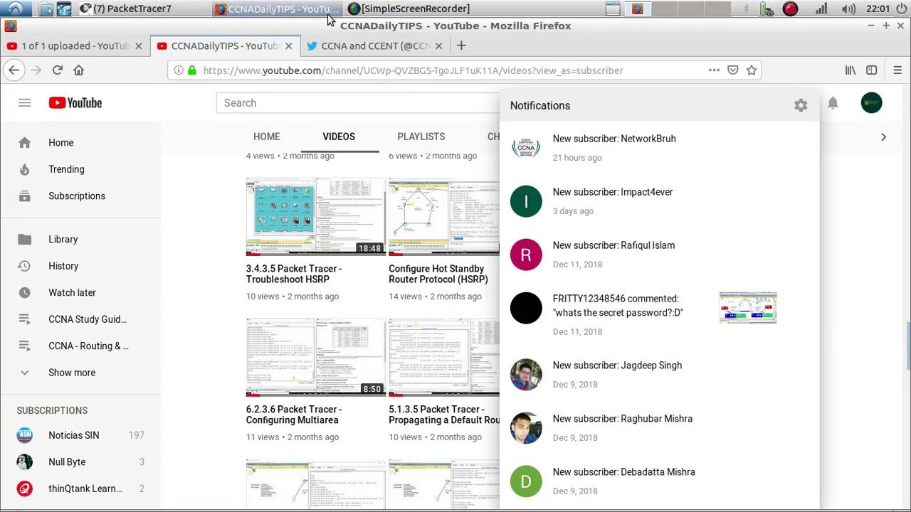
left_click(195, 257)
scroll(213, 249, "down", 5)
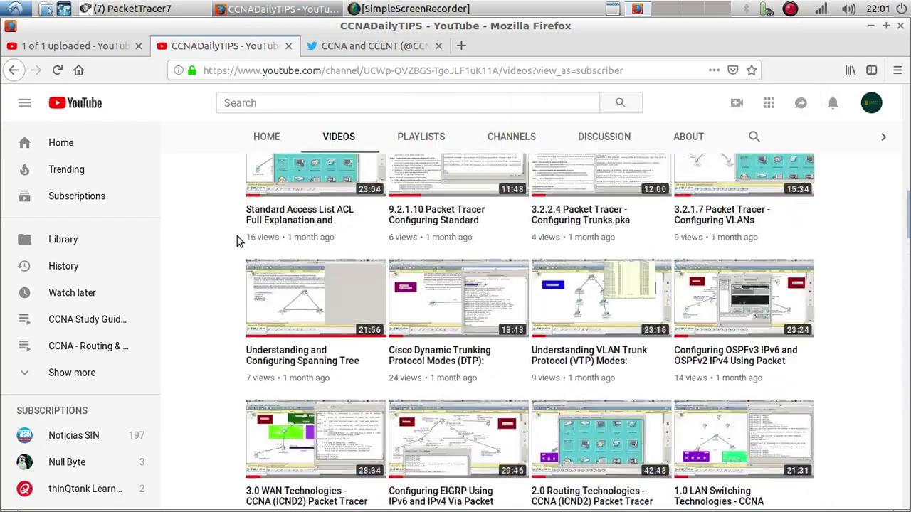
scroll(238, 242, "up", 10)
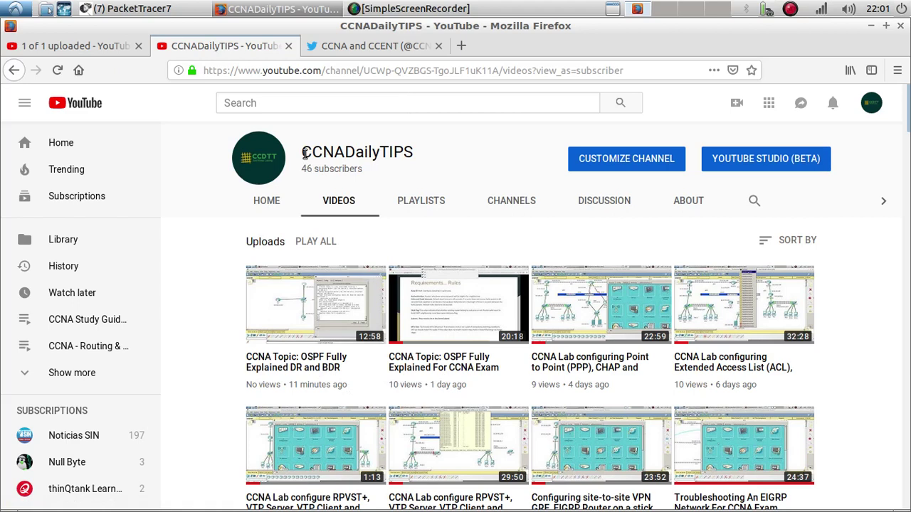
left_click_drag(303, 152, 427, 163)
left_click(789, 10)
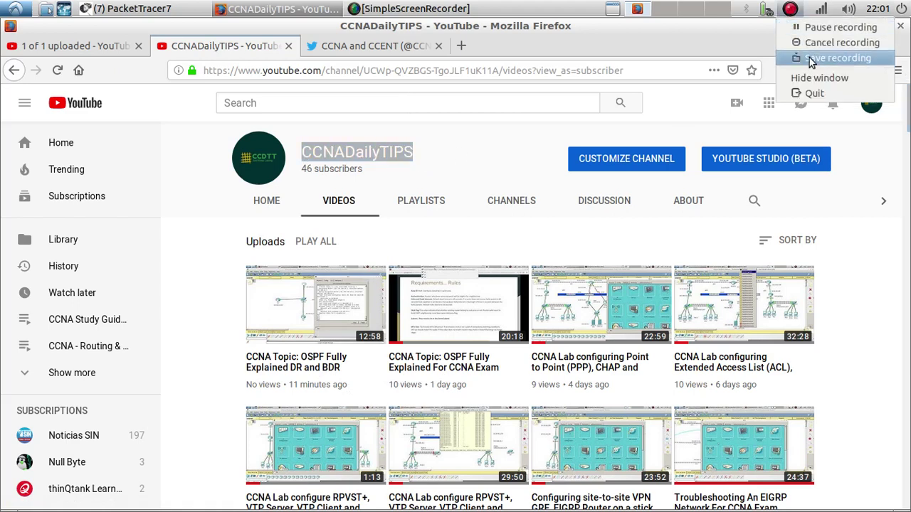